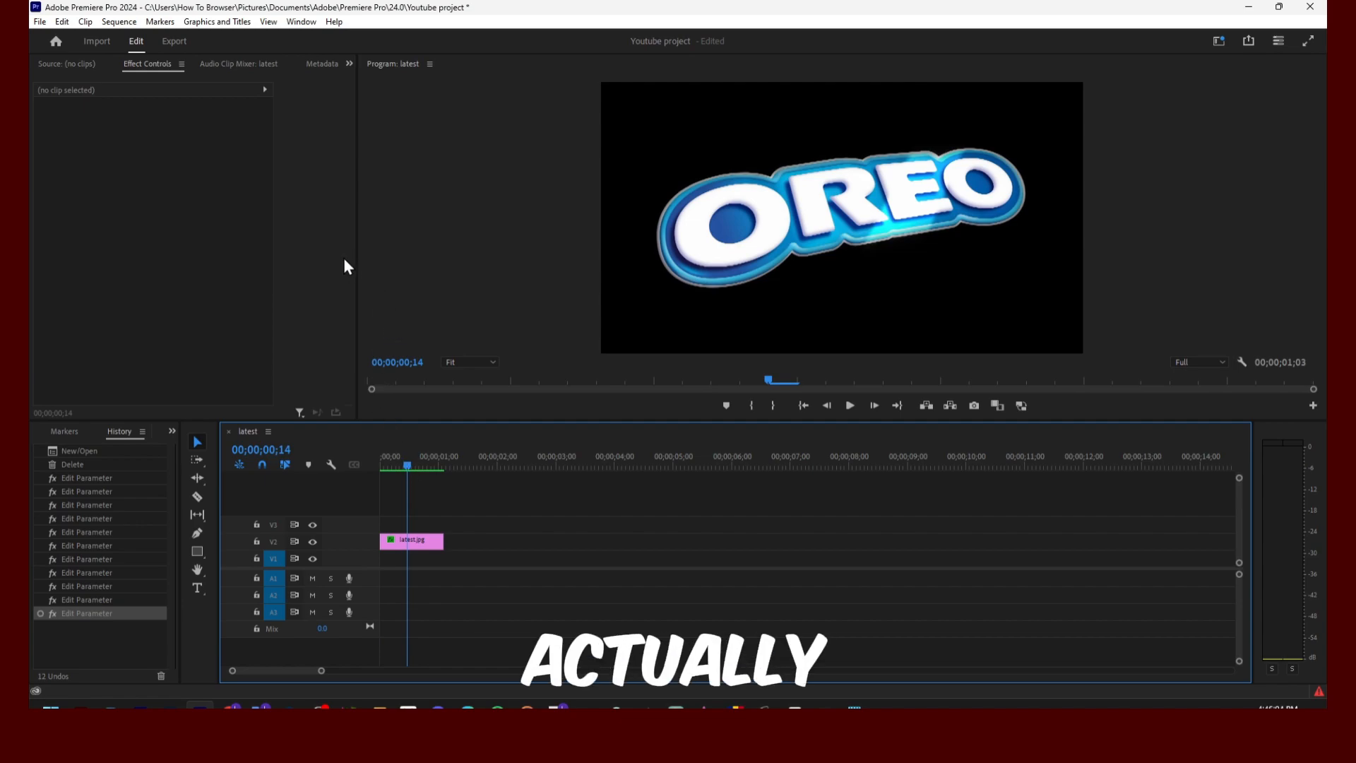
pyautogui.click(40, 21)
pyautogui.moveTo(129, 361)
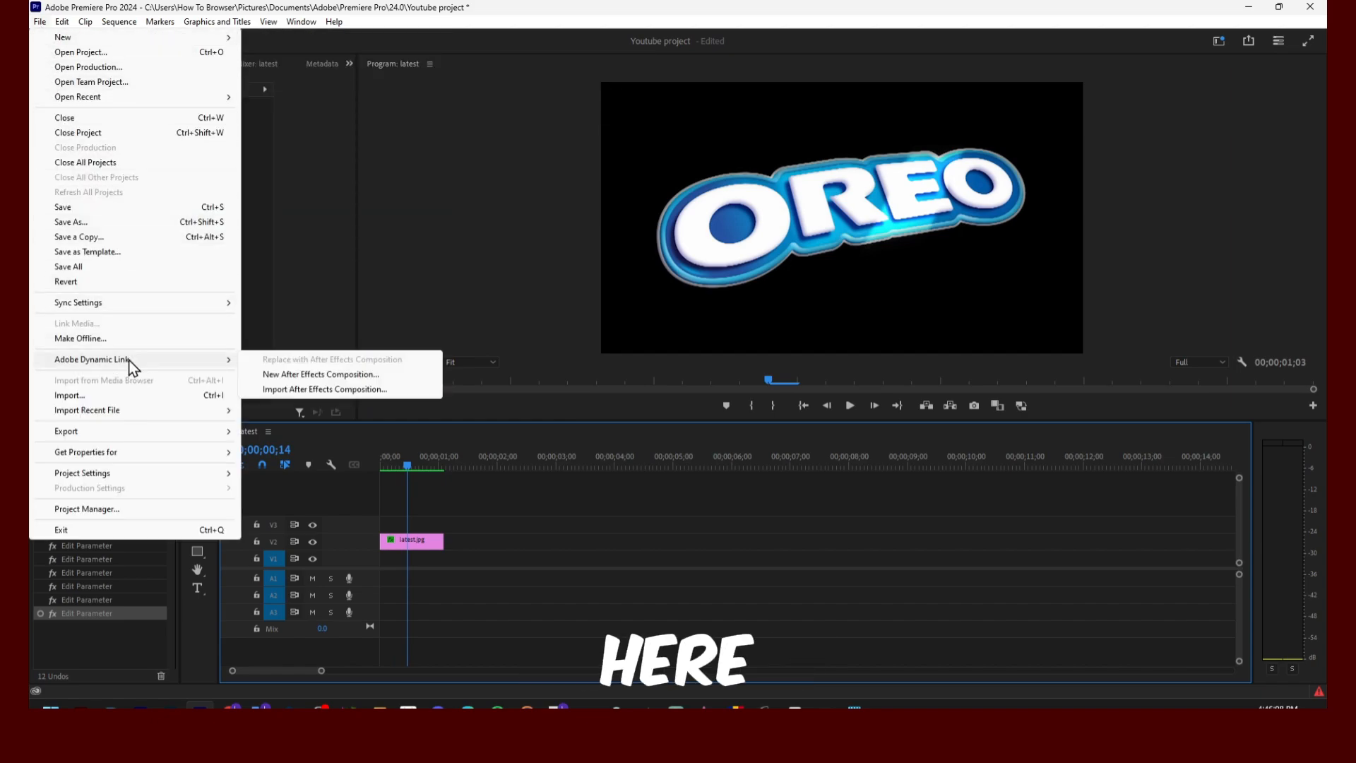
pyautogui.moveTo(170, 431)
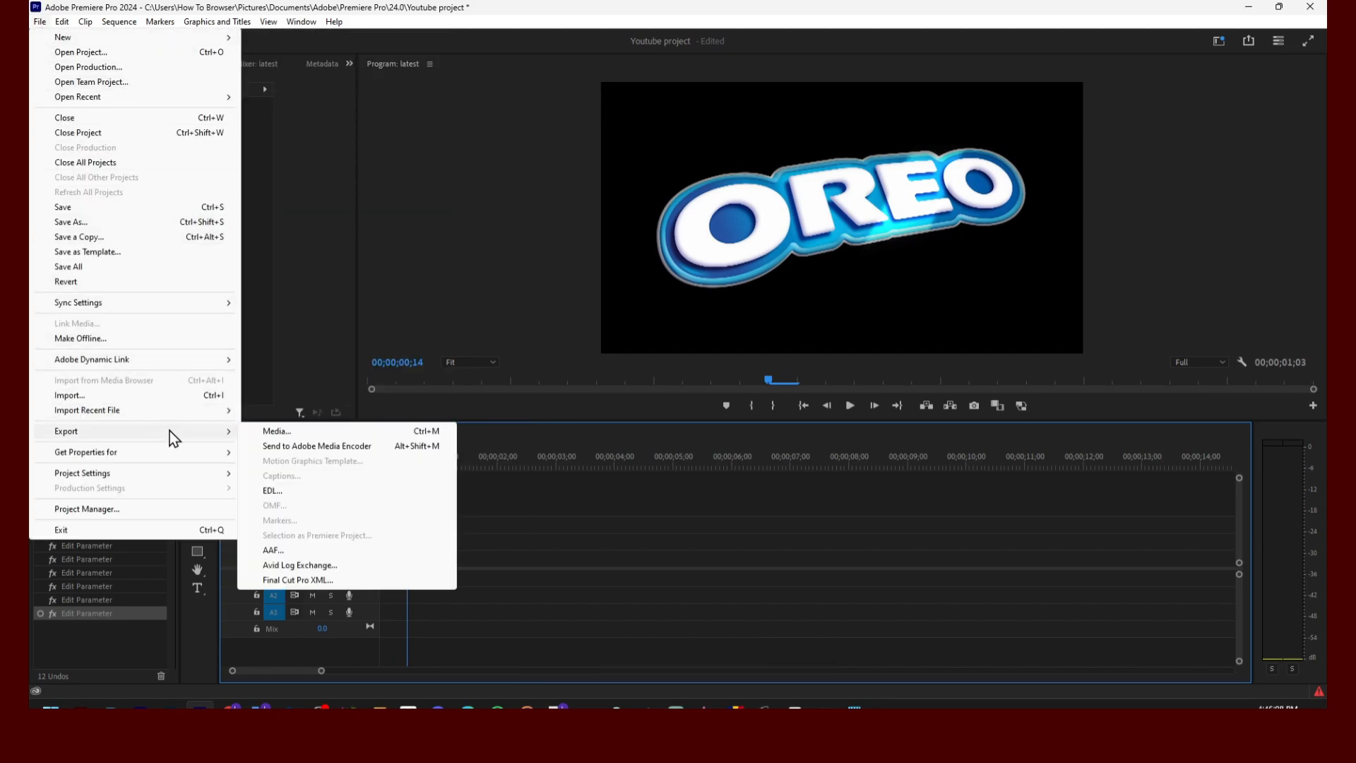
pyautogui.click(289, 433)
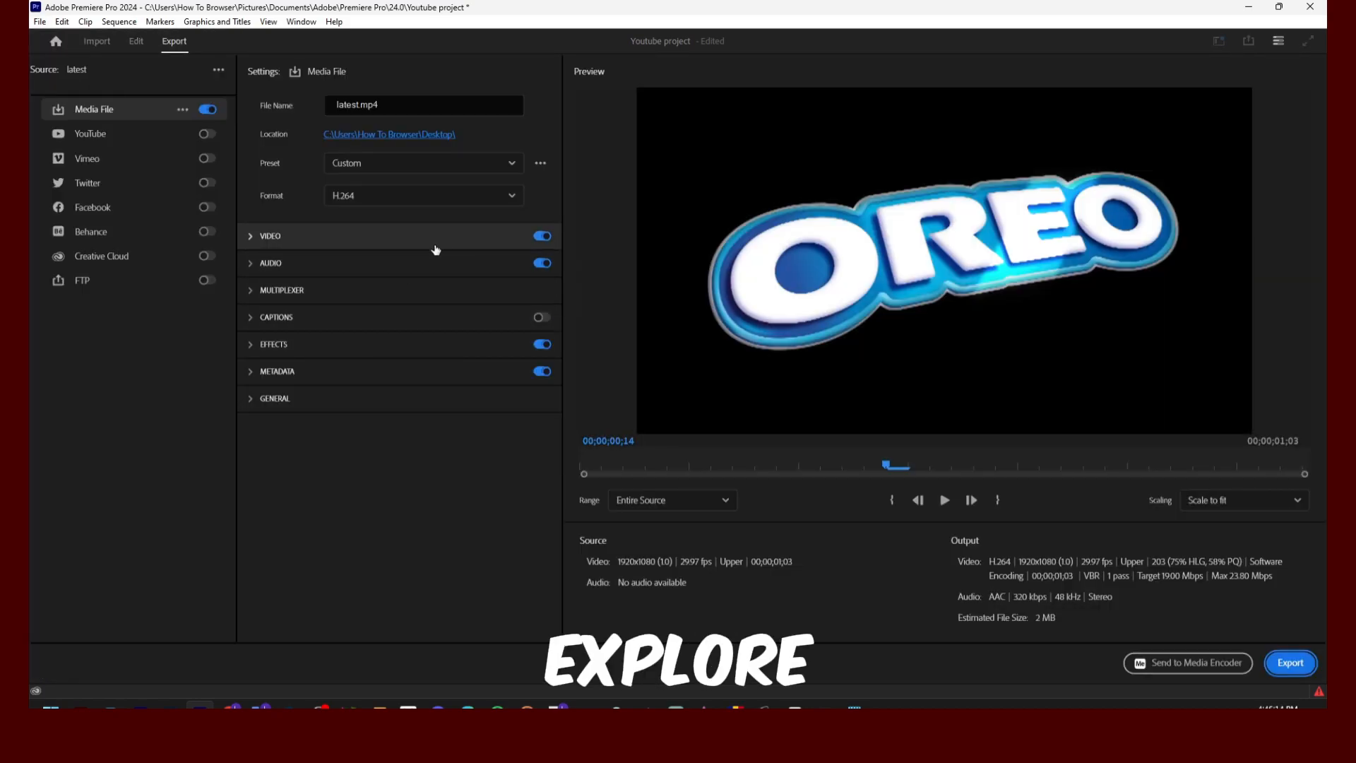
pyautogui.click(134, 42)
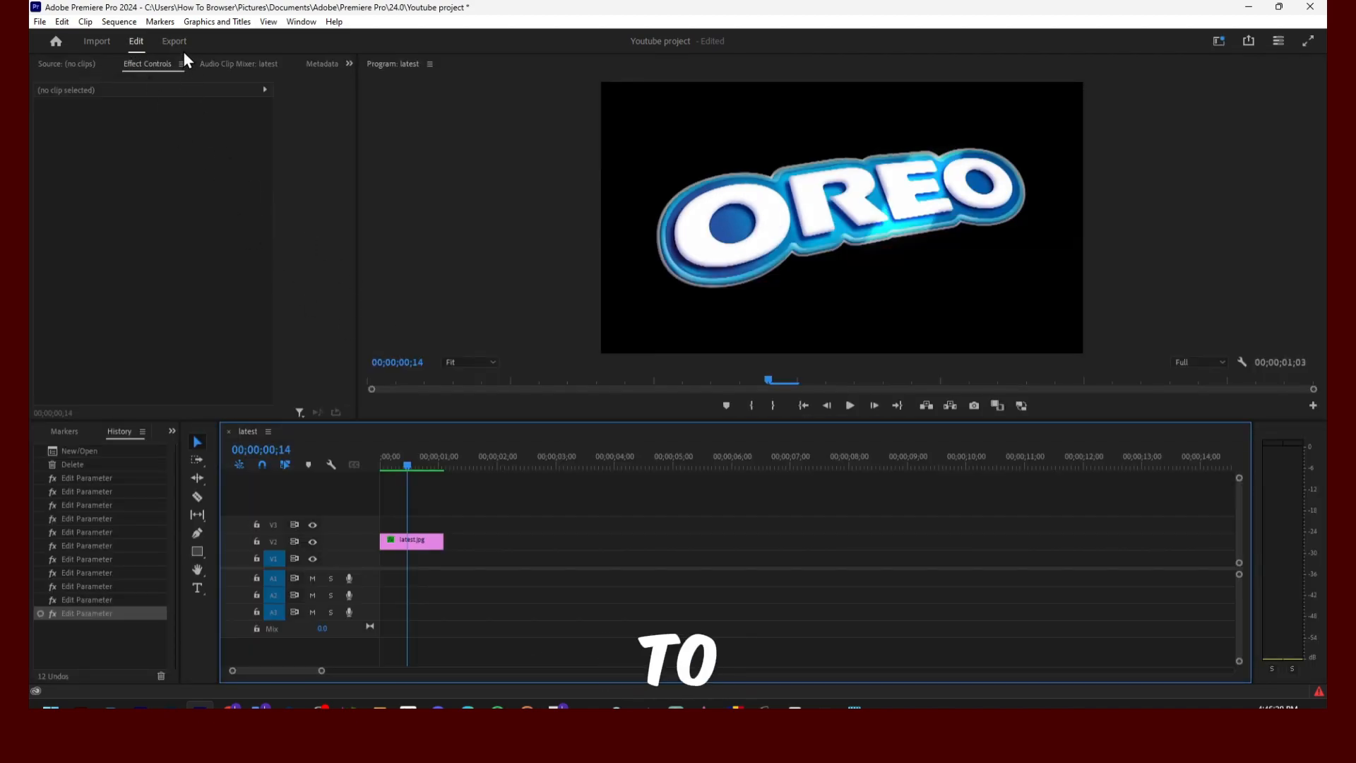
pyautogui.click(180, 47)
pyautogui.click(141, 43)
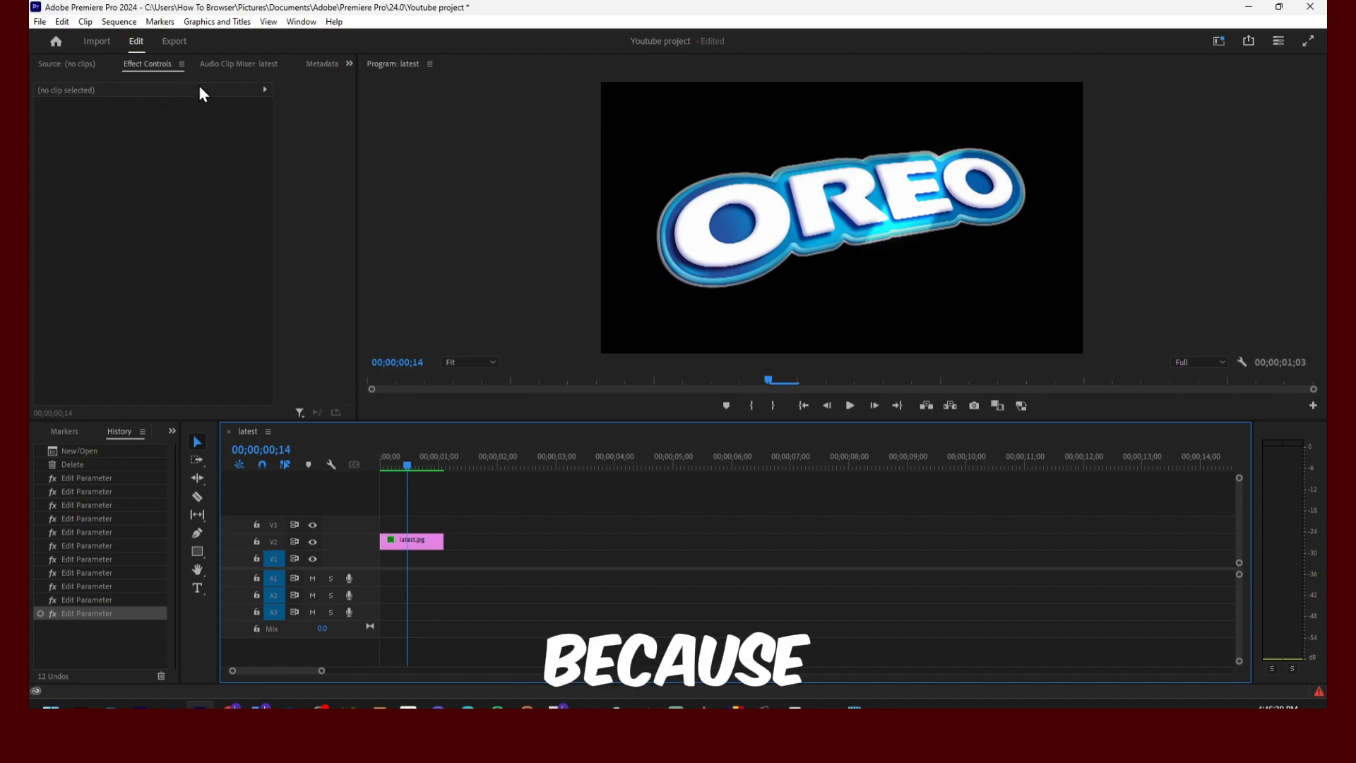
# Step: Open the media export settings for the sequence and activate the file name for editing
pyautogui.click(40, 21)
pyautogui.moveTo(76, 431)
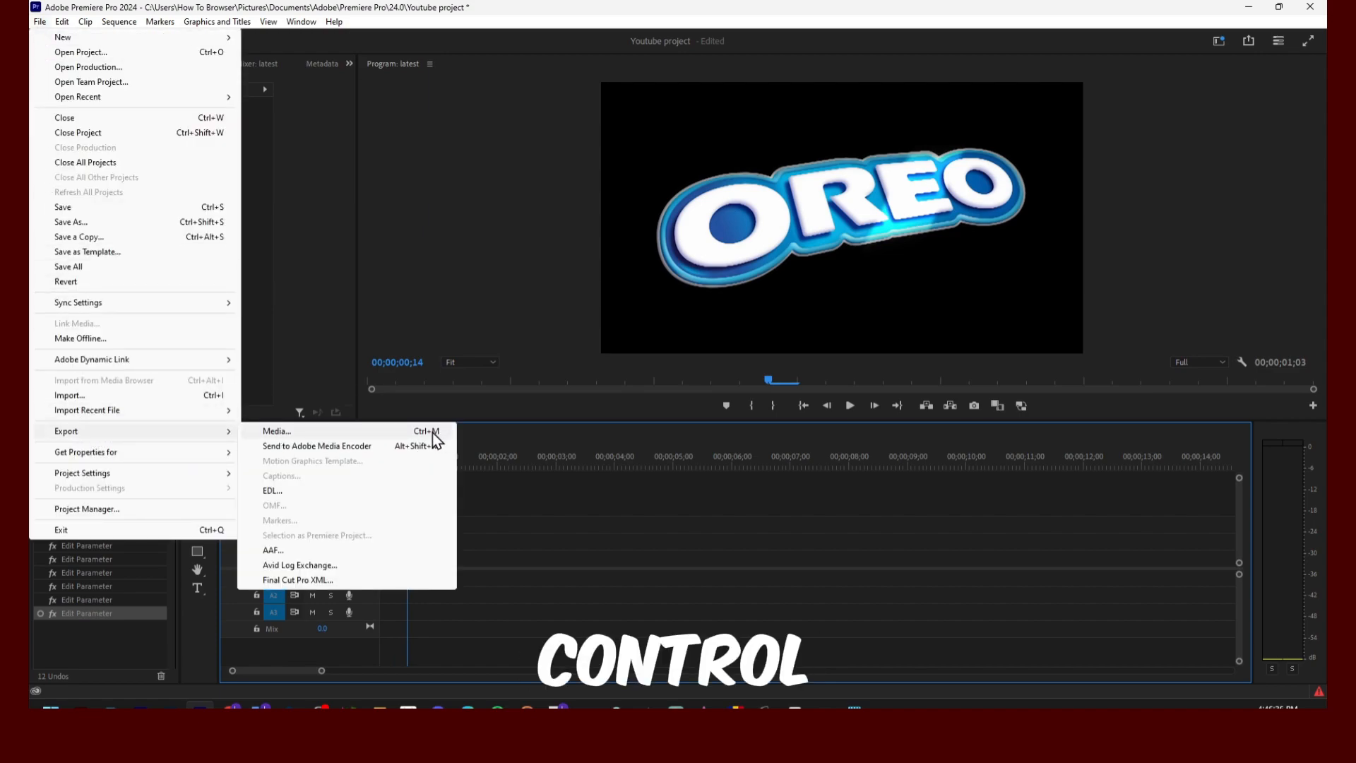
pyautogui.click(536, 435)
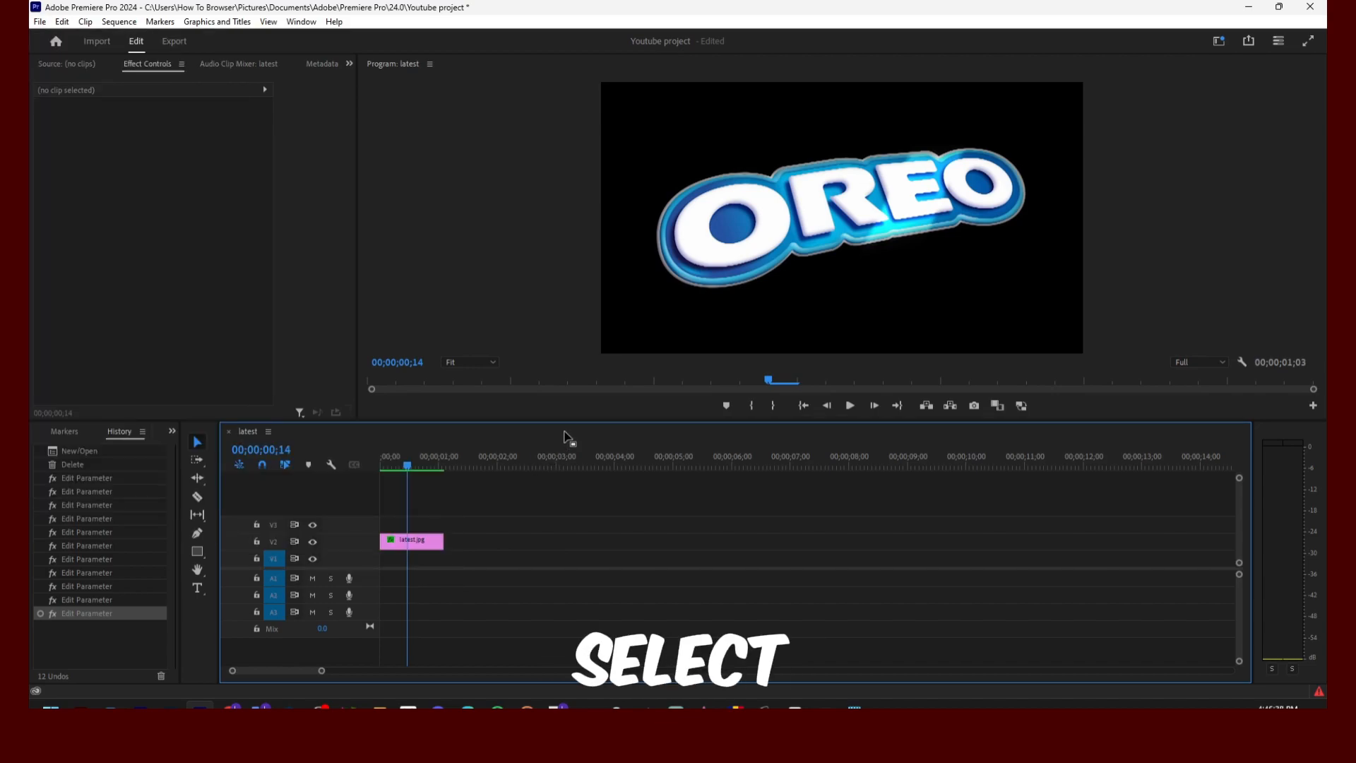
pyautogui.hotkey('ctrl', 'm')
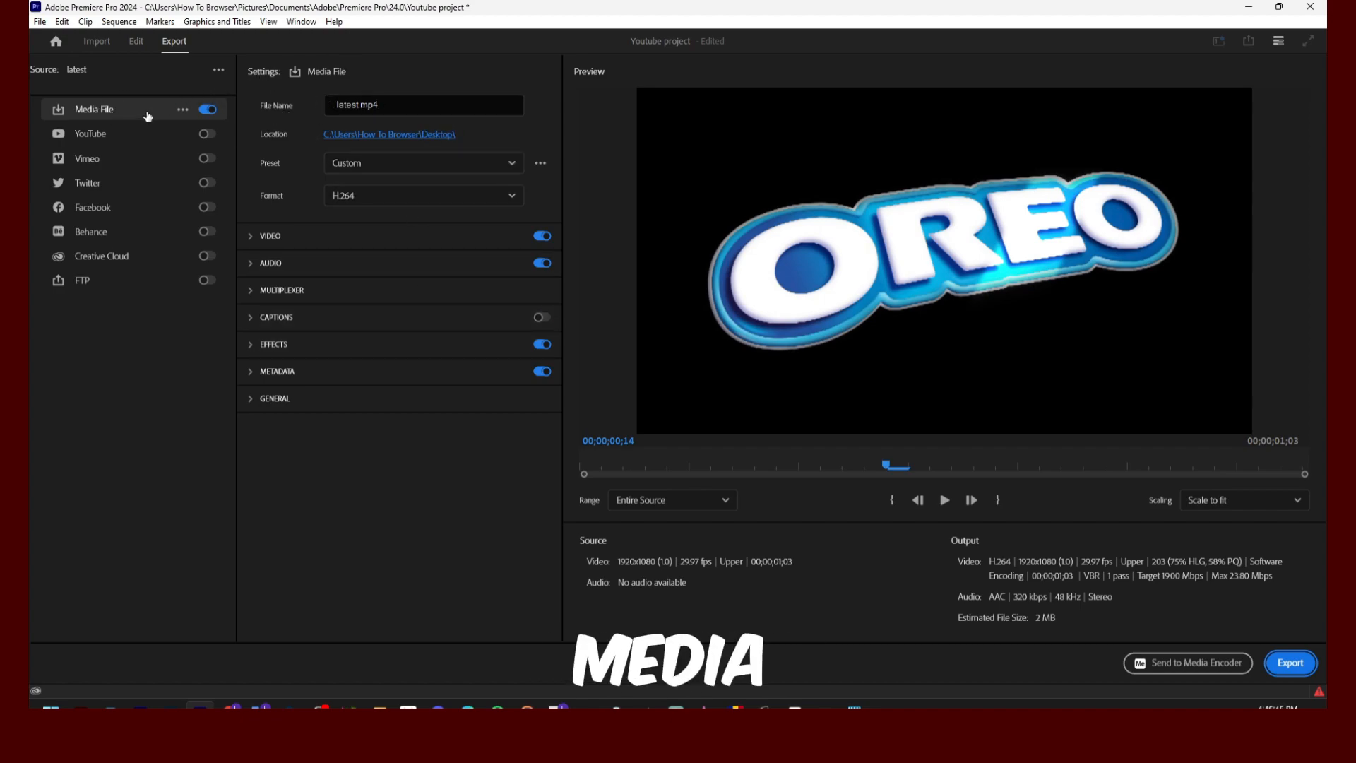
pyautogui.click(353, 103)
pyautogui.click(387, 102)
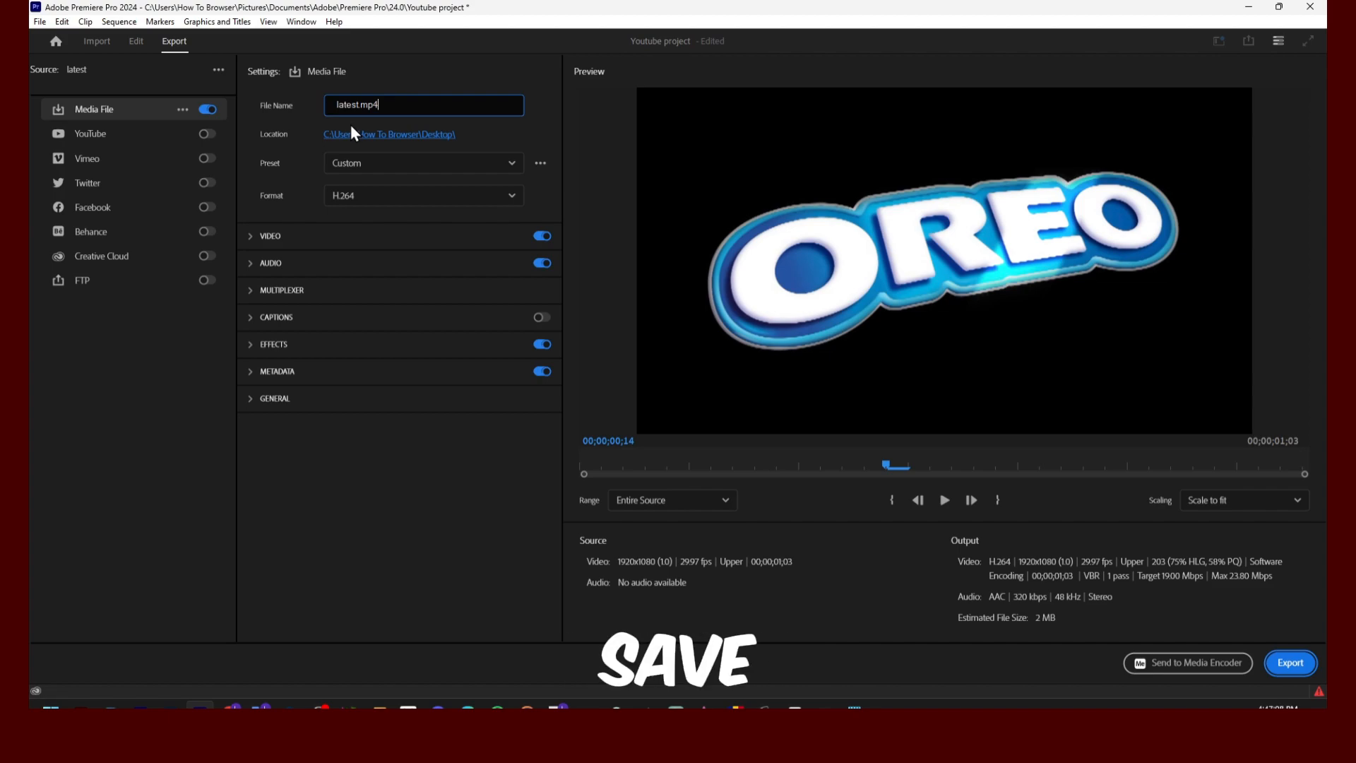
# Step: Set the export preset to Match Source - Adaptive High Bitrate
pyautogui.click(335, 162)
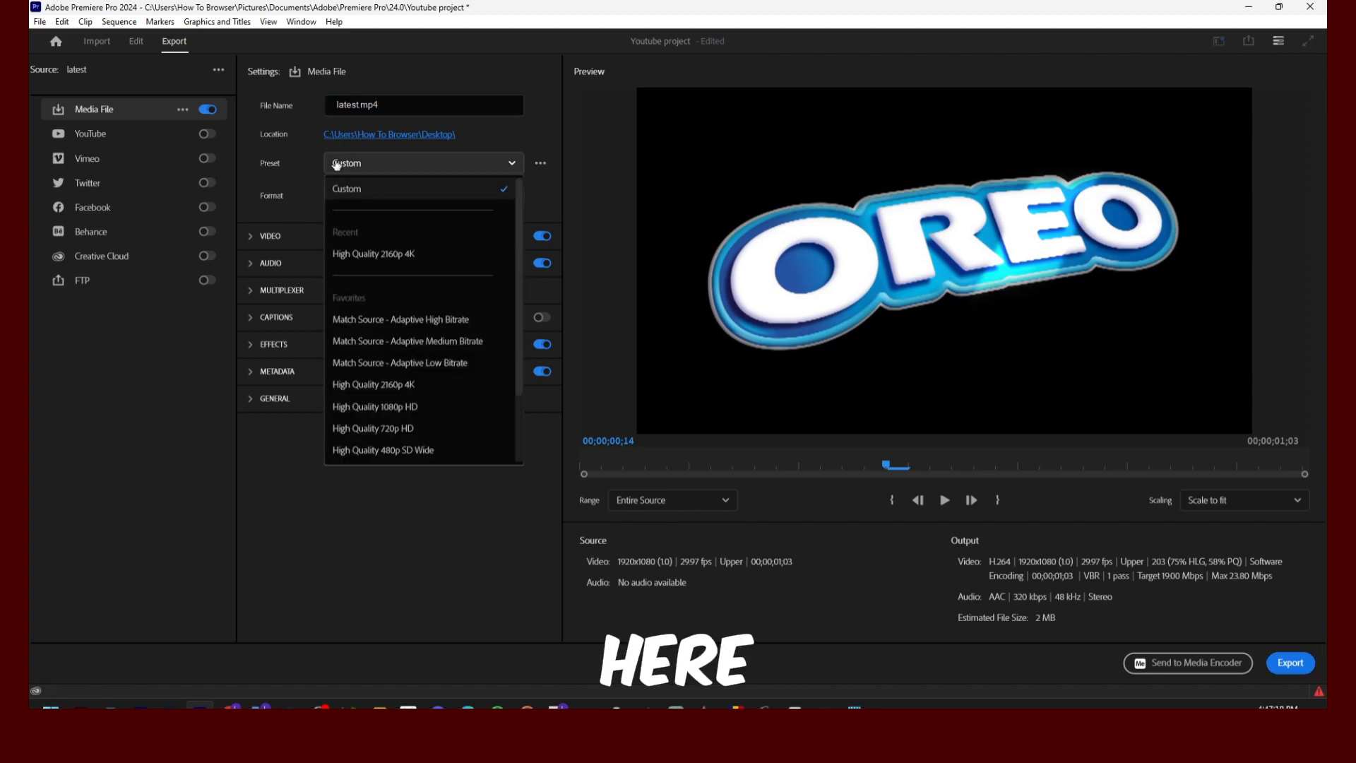
pyautogui.click(336, 163)
pyautogui.click(349, 164)
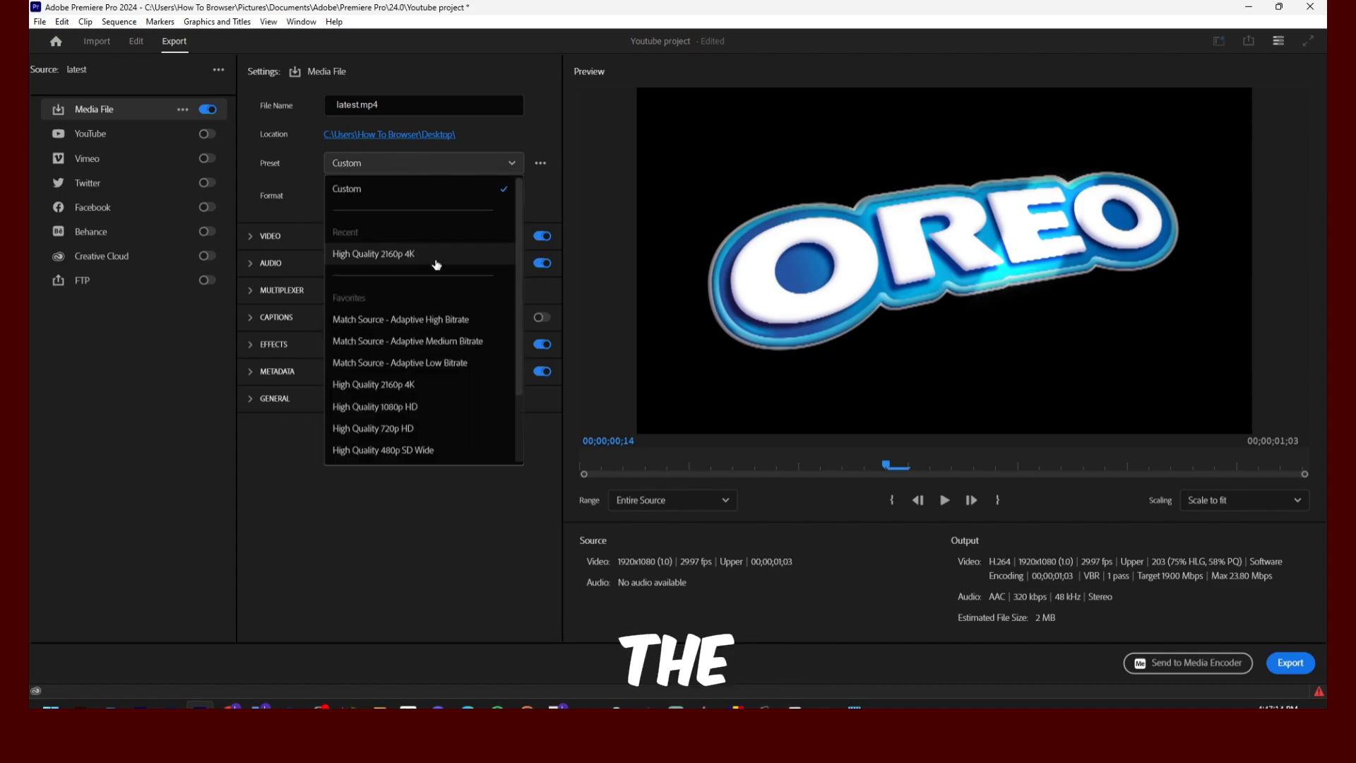
pyautogui.click(466, 329)
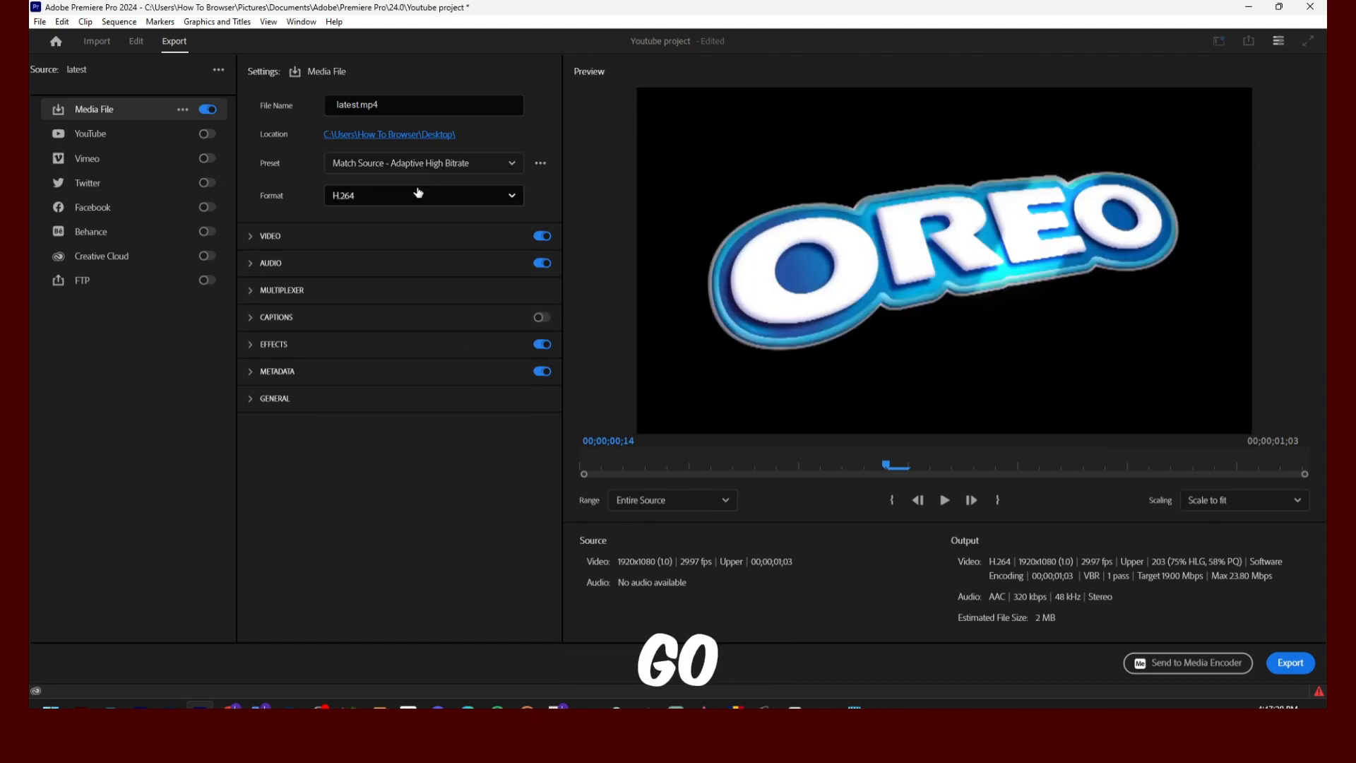
# Step: Look through the available export formats and keep H.264 as the format
pyautogui.click(392, 196)
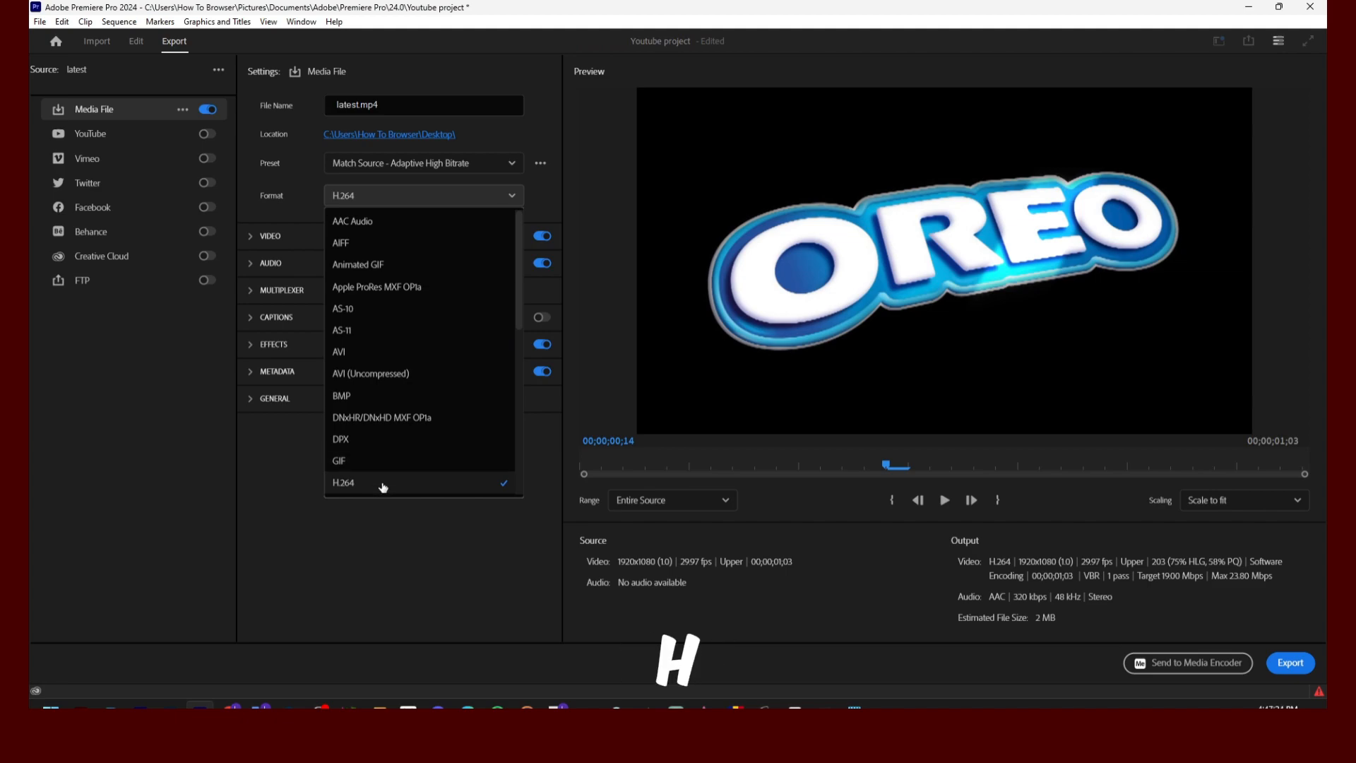
pyautogui.scroll(-2, 389, 491)
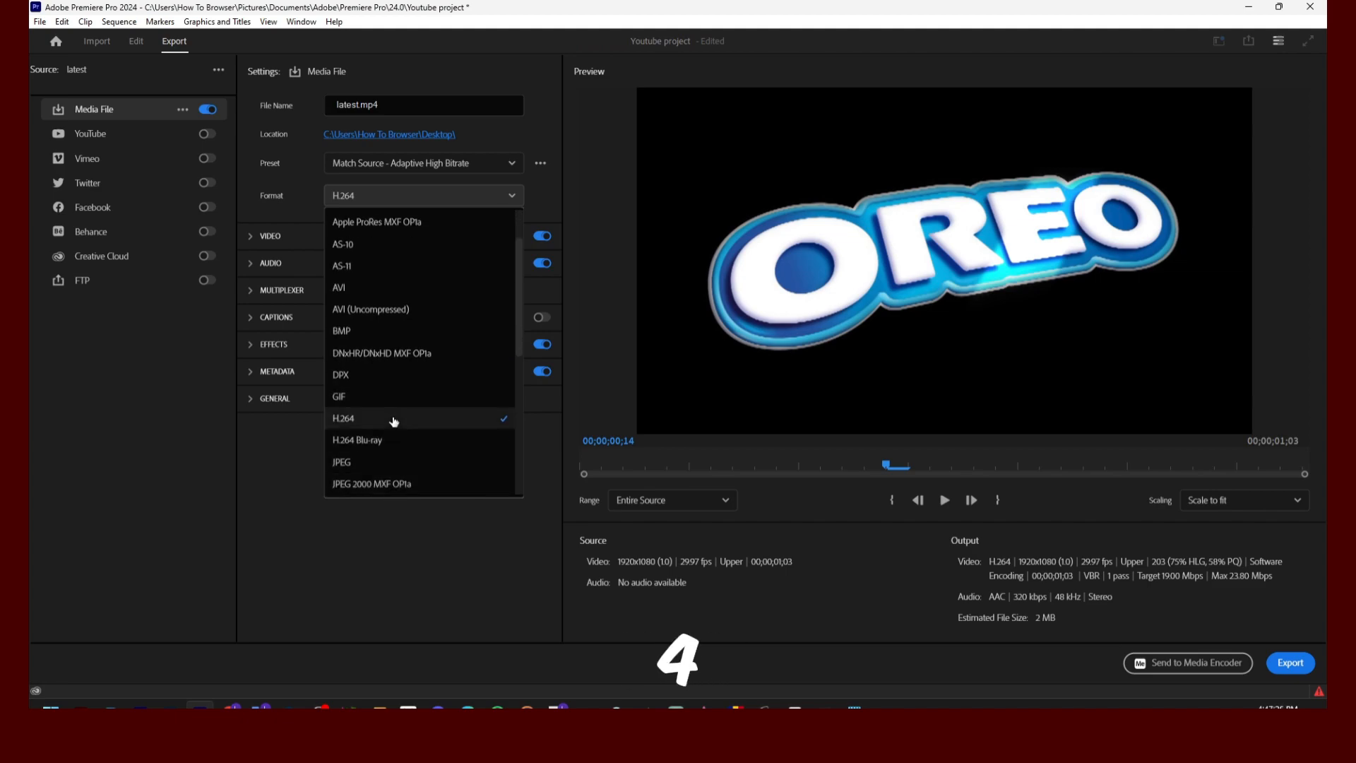
pyautogui.scroll(-2, 444, 390)
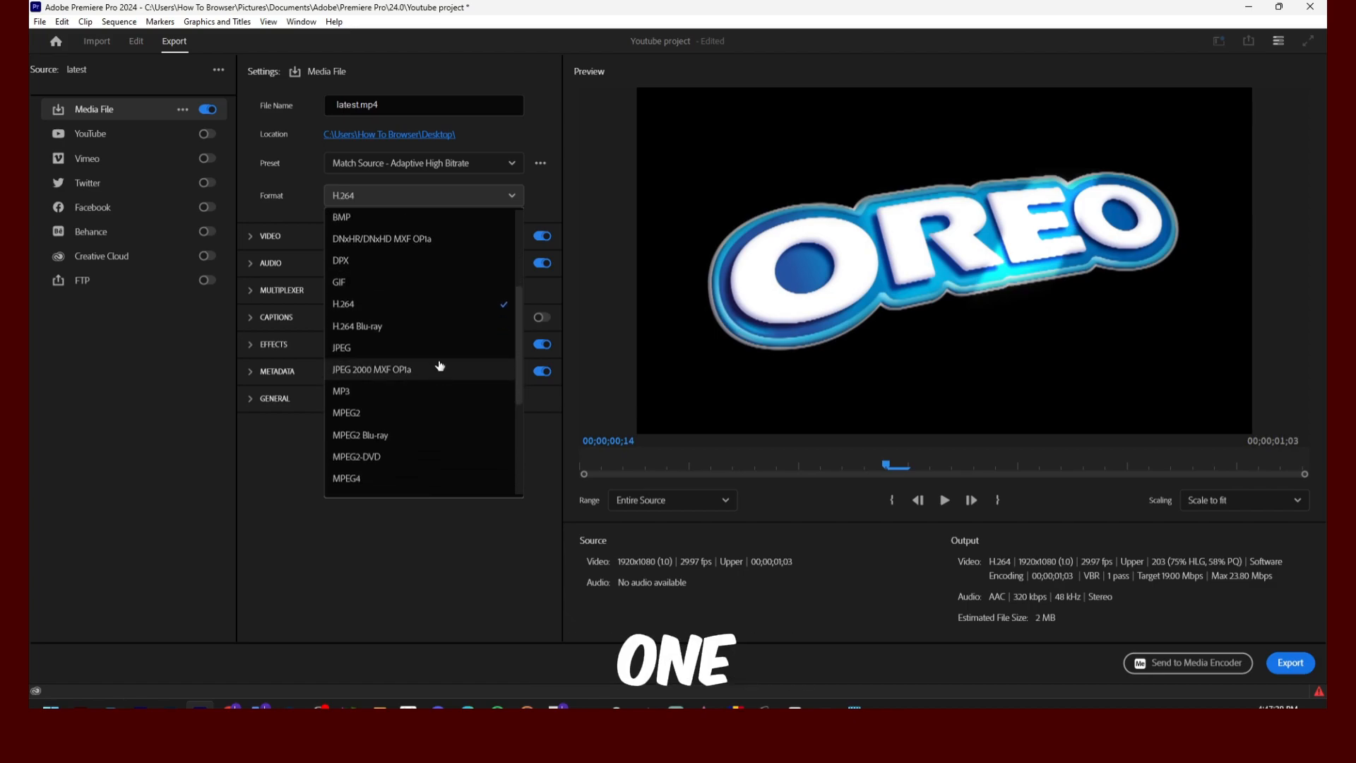
pyautogui.scroll(-3, 438, 366)
pyautogui.scroll(-7, 438, 364)
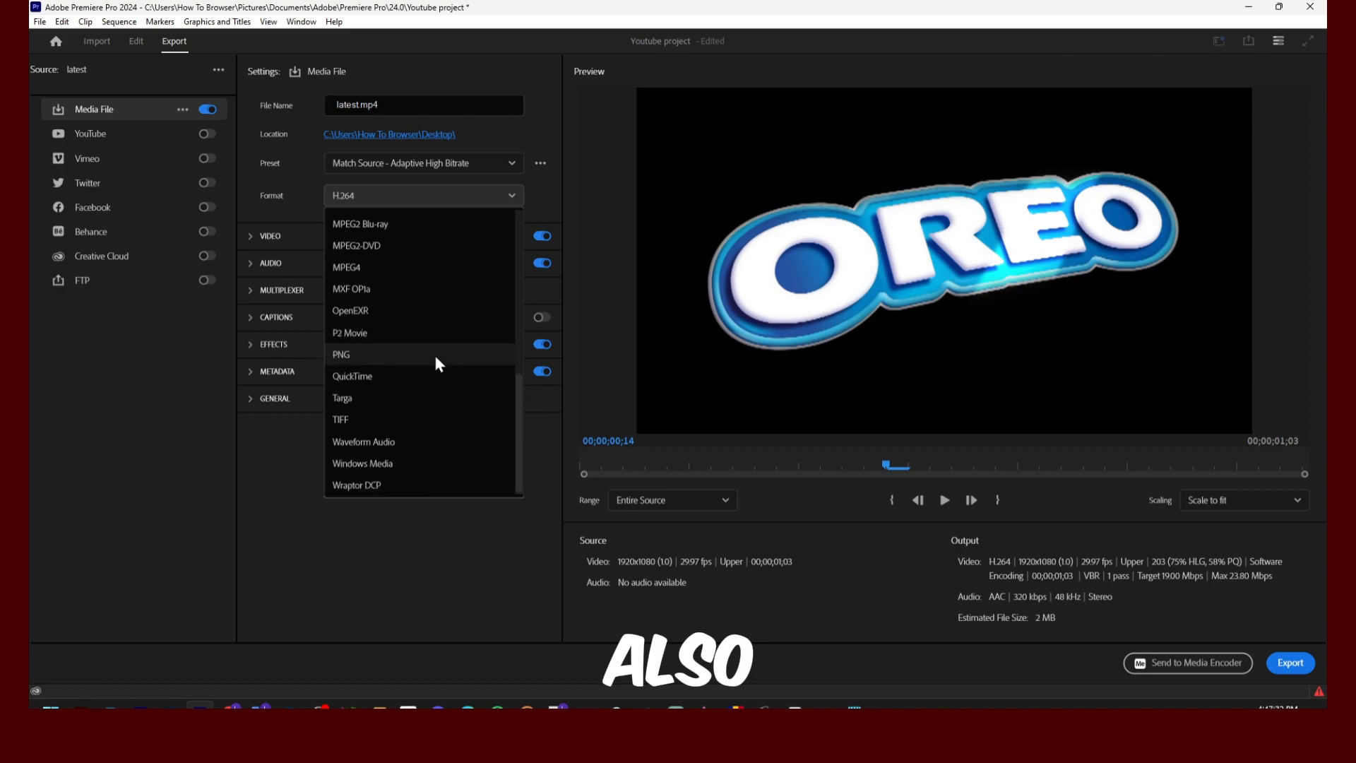
pyautogui.scroll(4, 439, 363)
pyautogui.scroll(8, 438, 364)
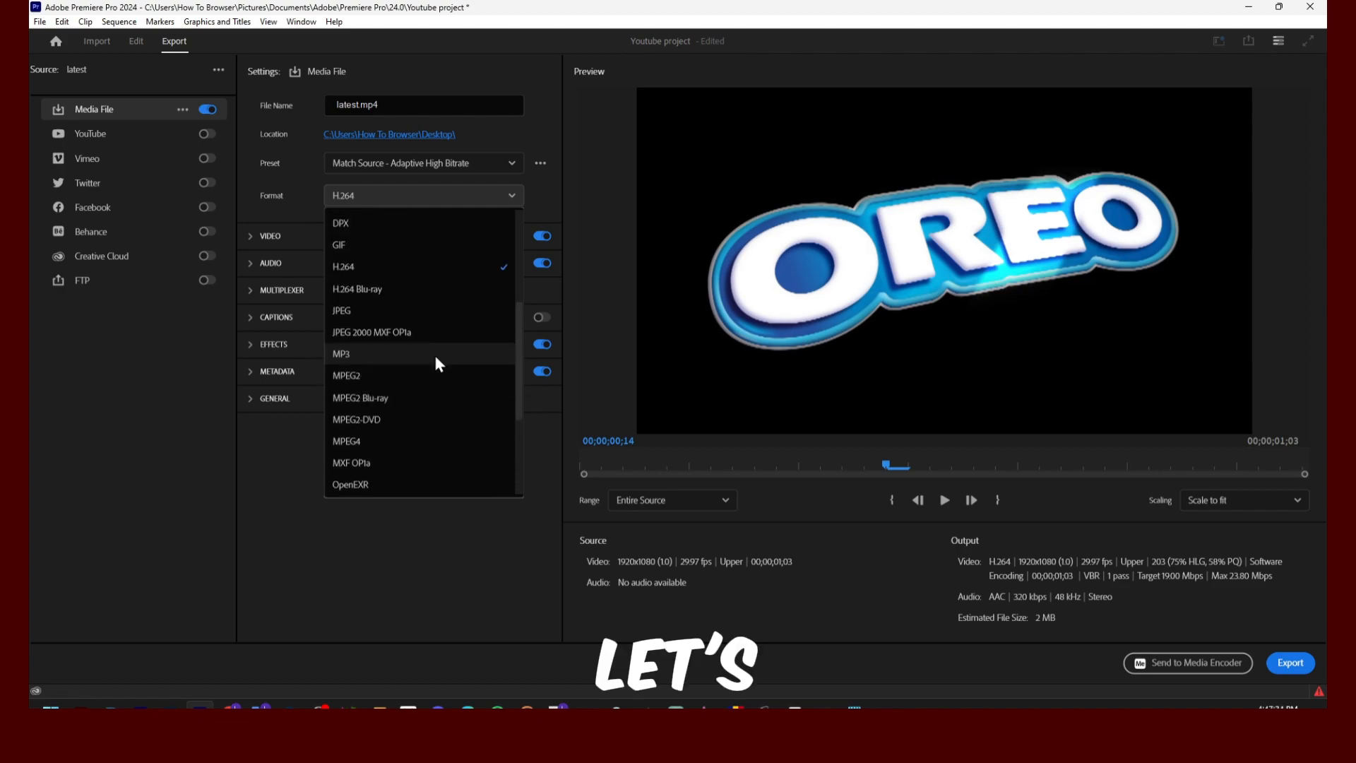
pyautogui.scroll(6, 381, 388)
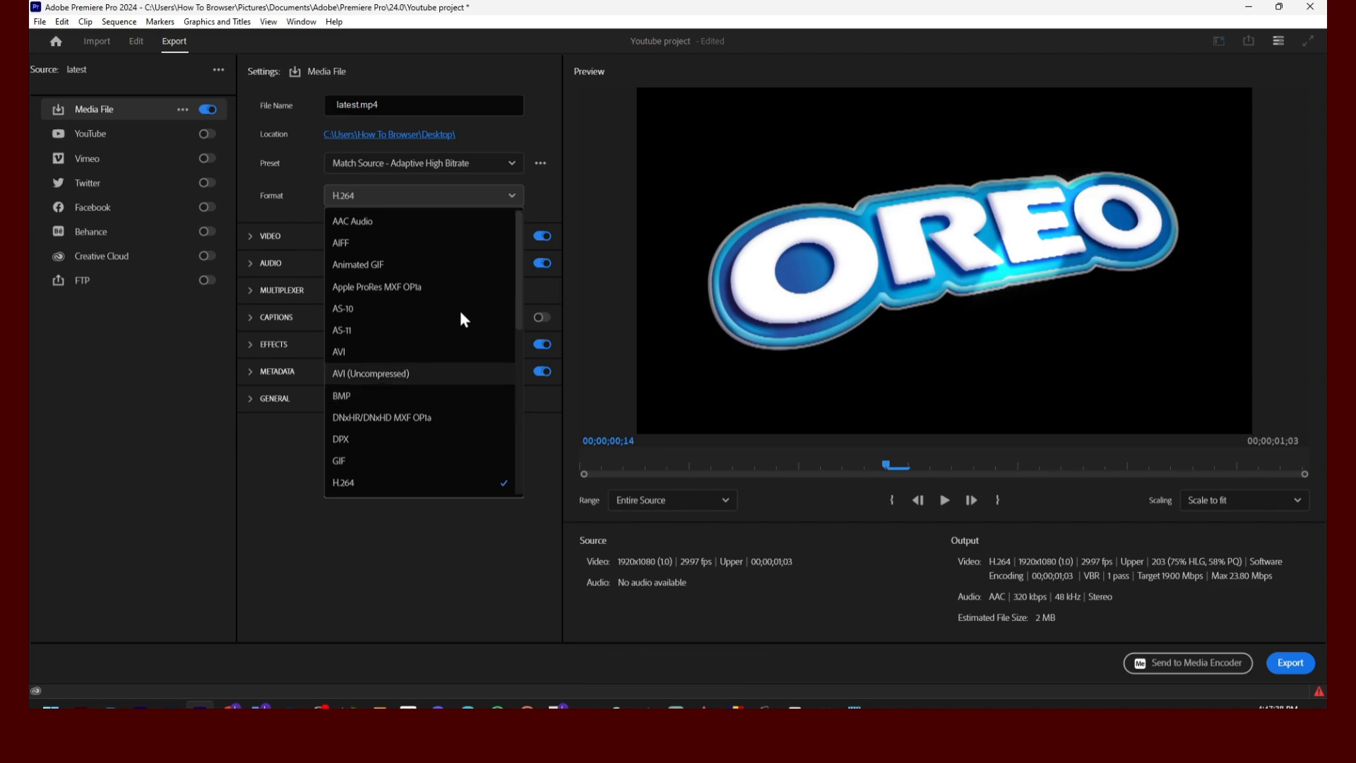
pyautogui.scroll(-1, 374, 438)
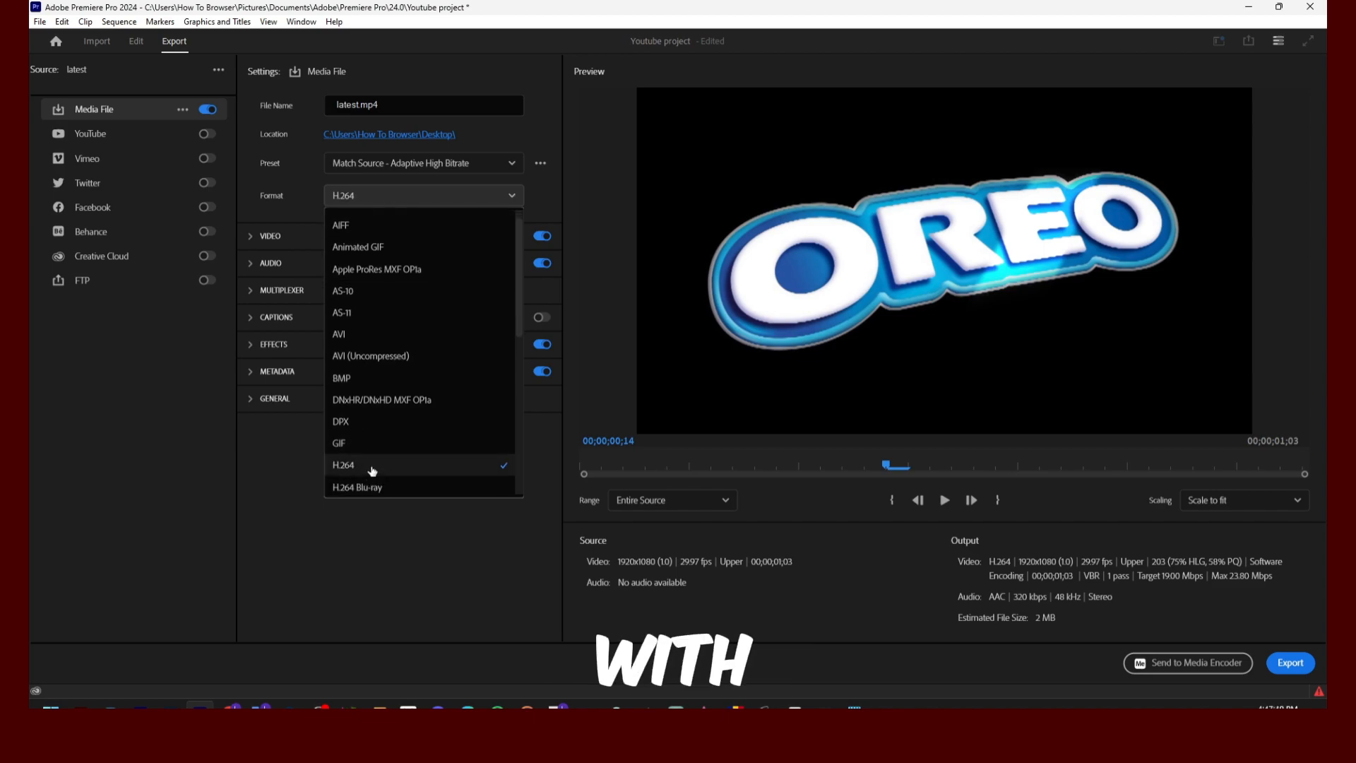
pyautogui.click(298, 483)
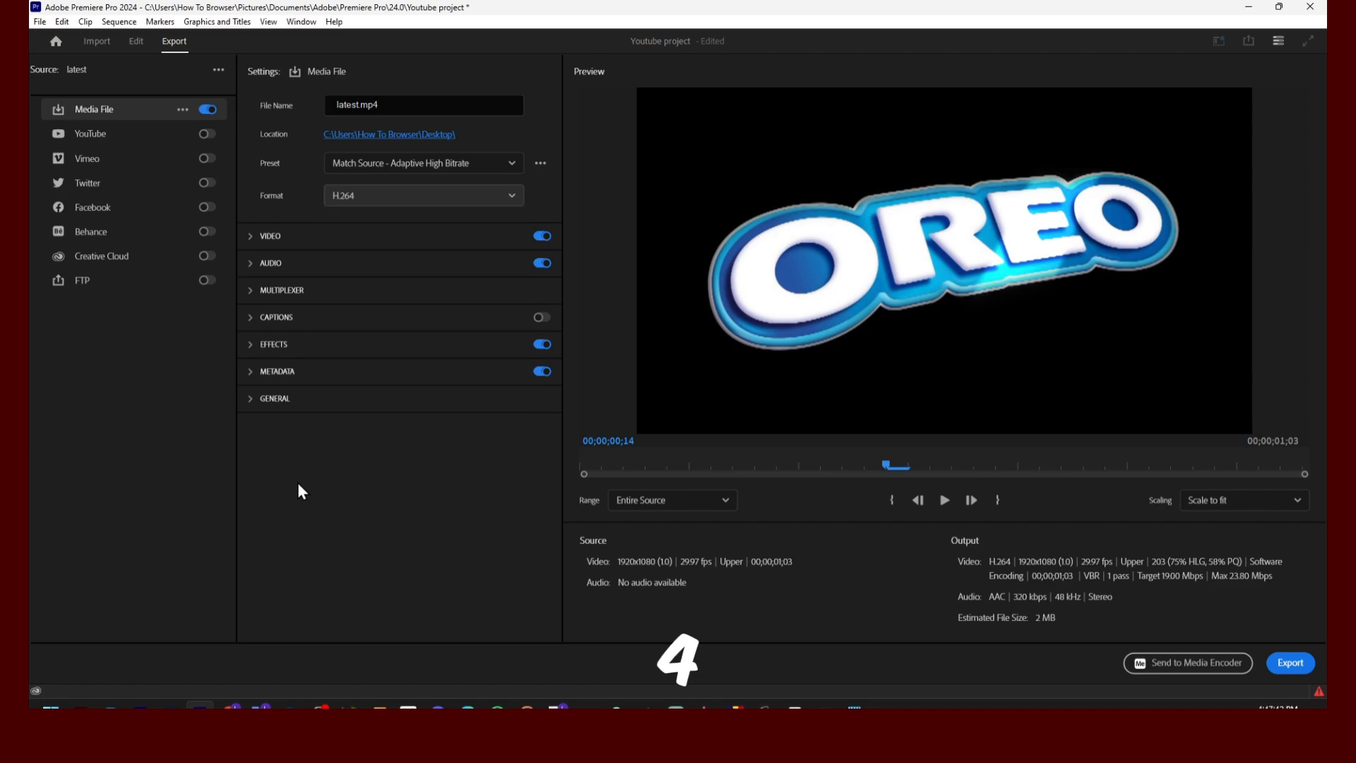
# Step: Expand the video export settings, including the additional basic video options
pyautogui.click(250, 237)
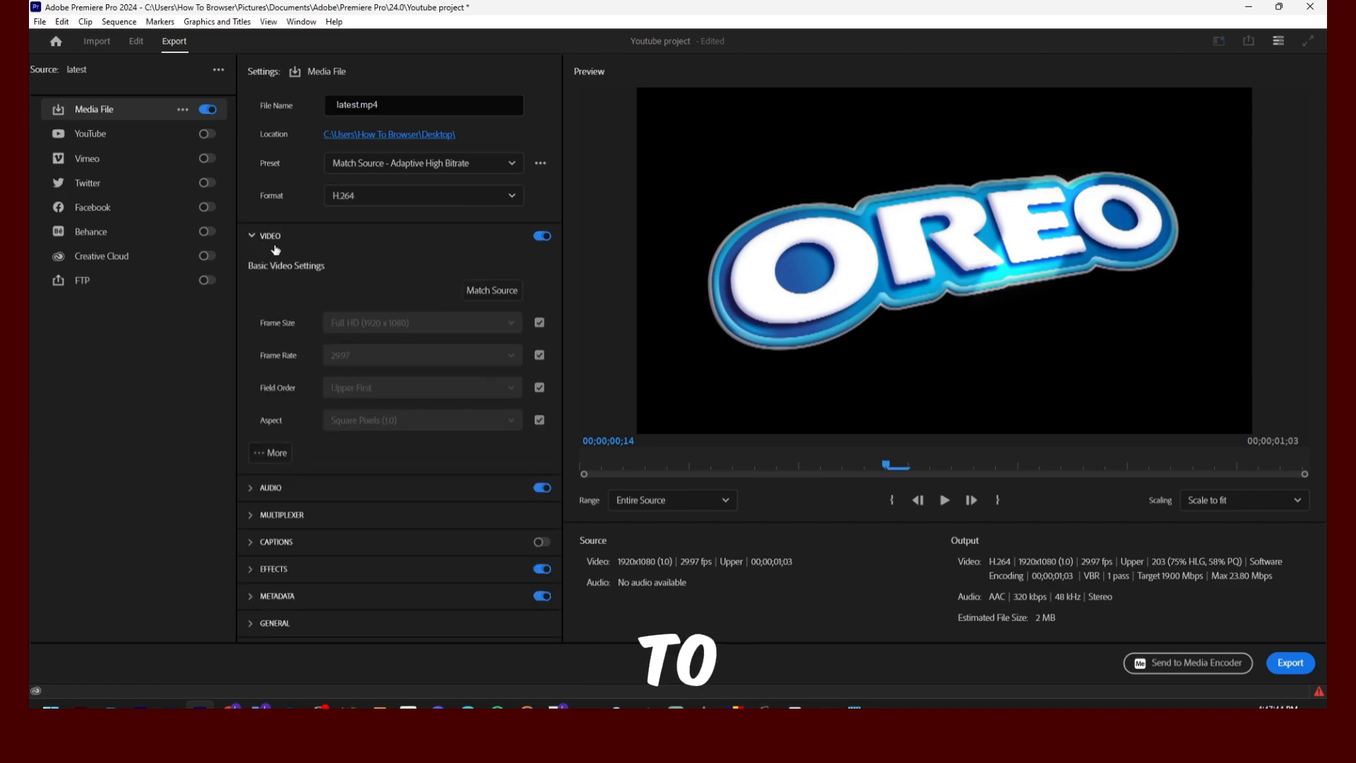
pyautogui.click(275, 454)
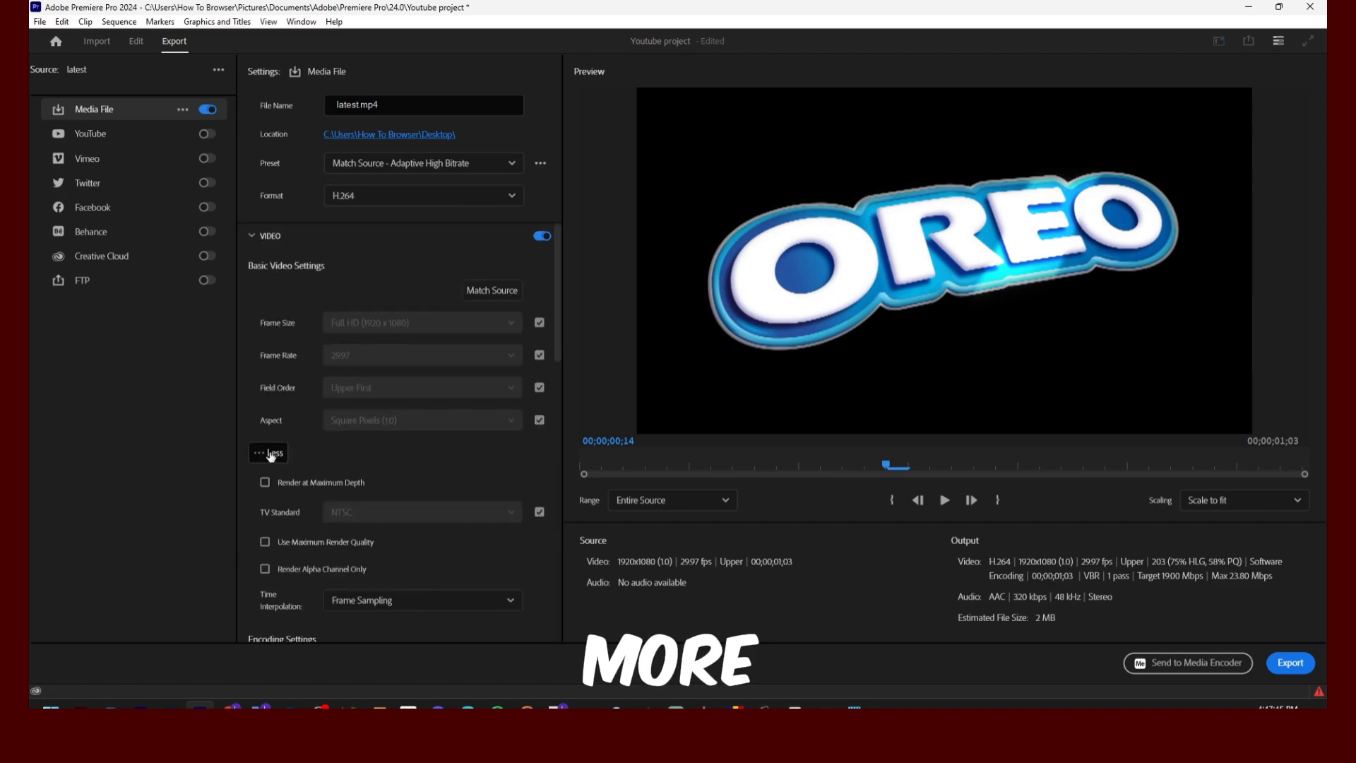
# Step: Turn on Render at Maximum Depth and Use Maximum Render Quality in the basic video settings
pyautogui.click(265, 456)
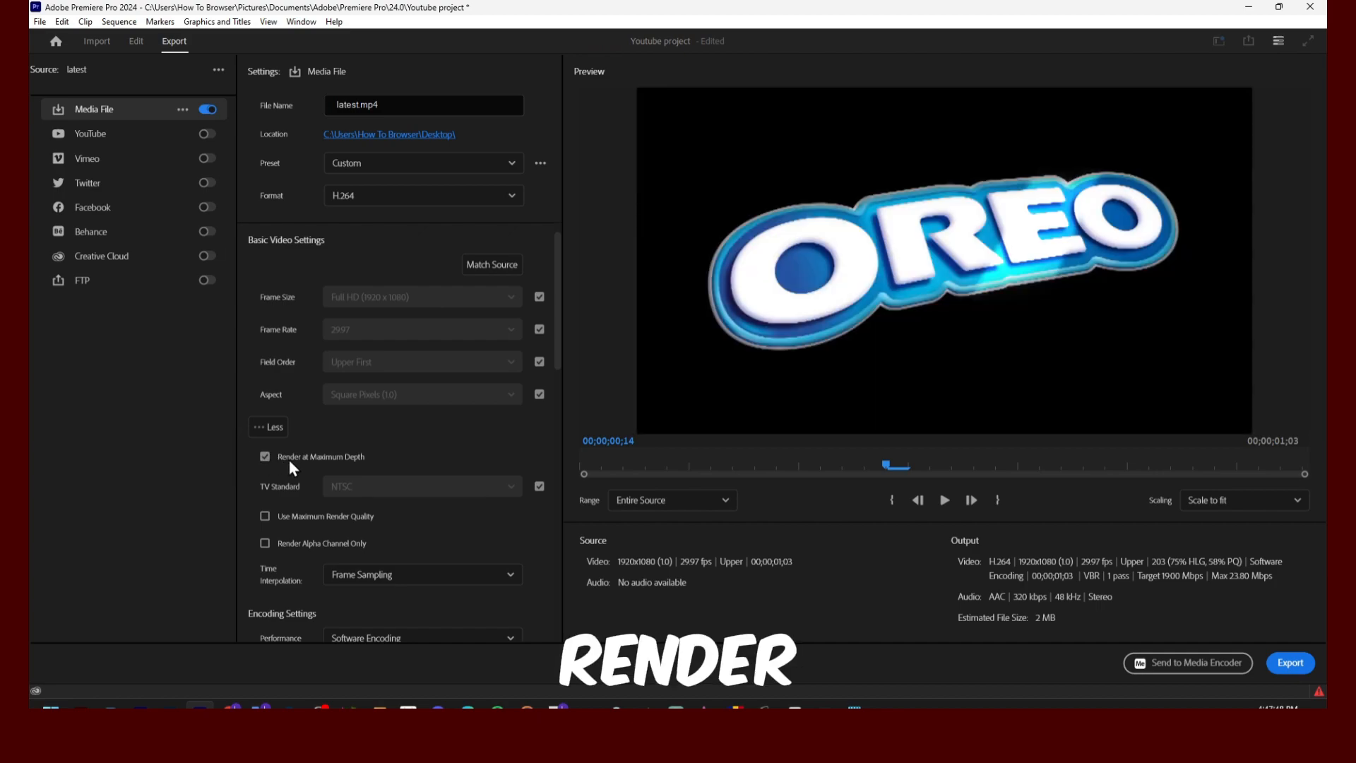
pyautogui.click(263, 518)
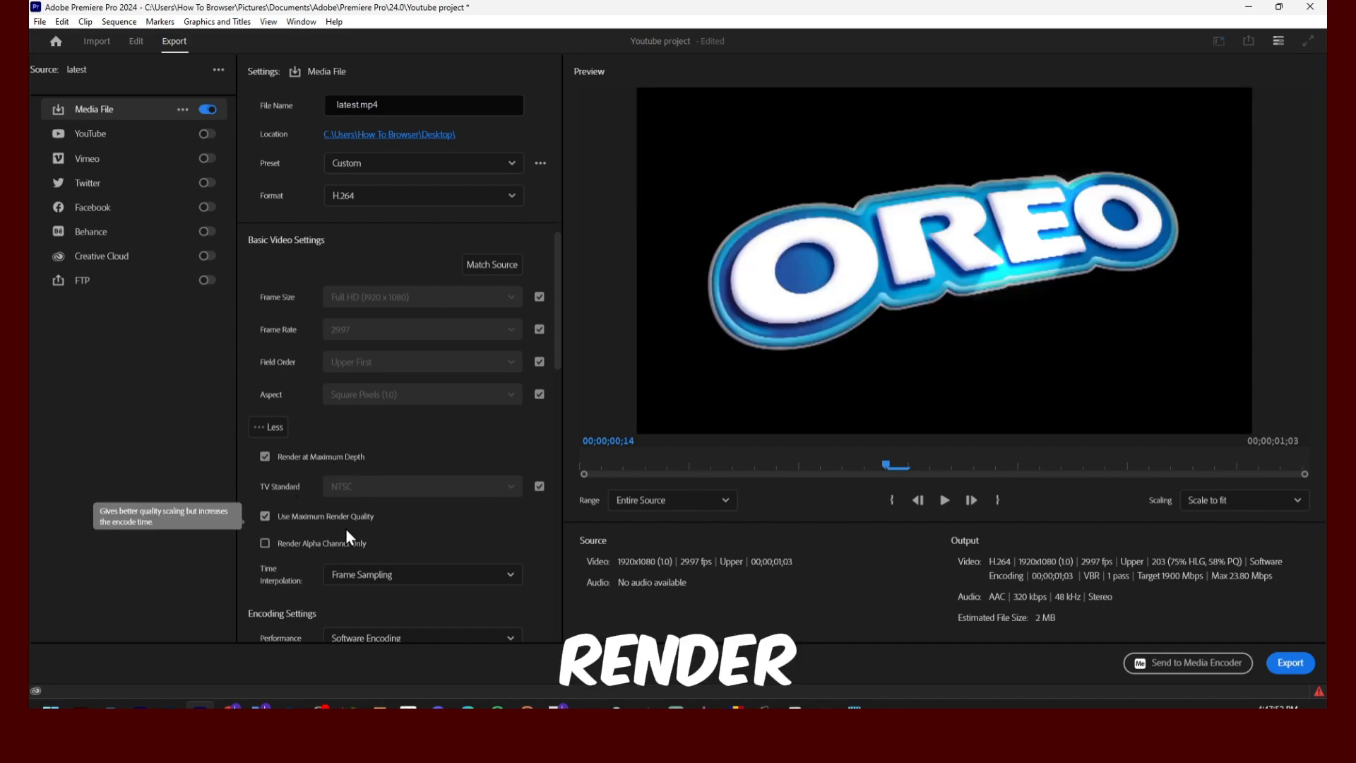
pyautogui.scroll(-1, 493, 404)
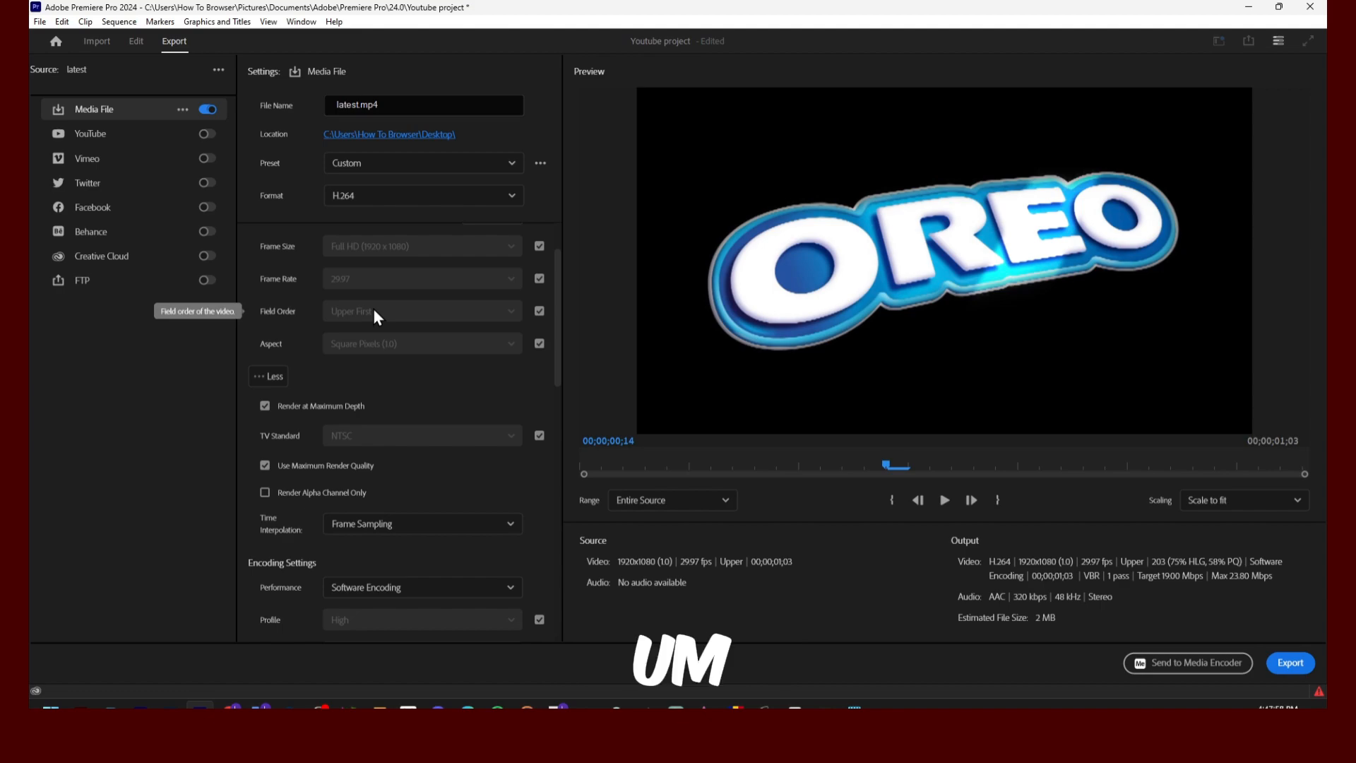
pyautogui.click(282, 410)
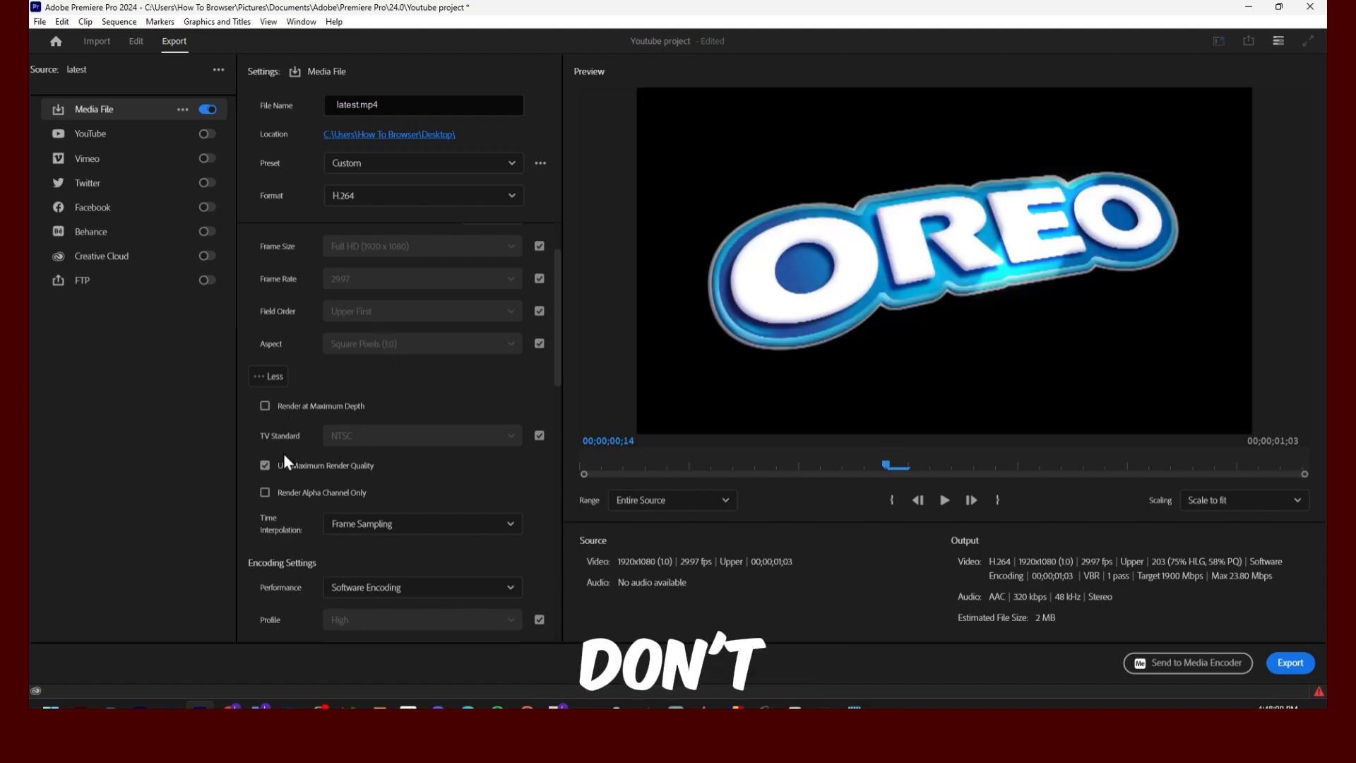
pyautogui.click(279, 467)
pyautogui.click(283, 408)
pyautogui.scroll(2, 371, 374)
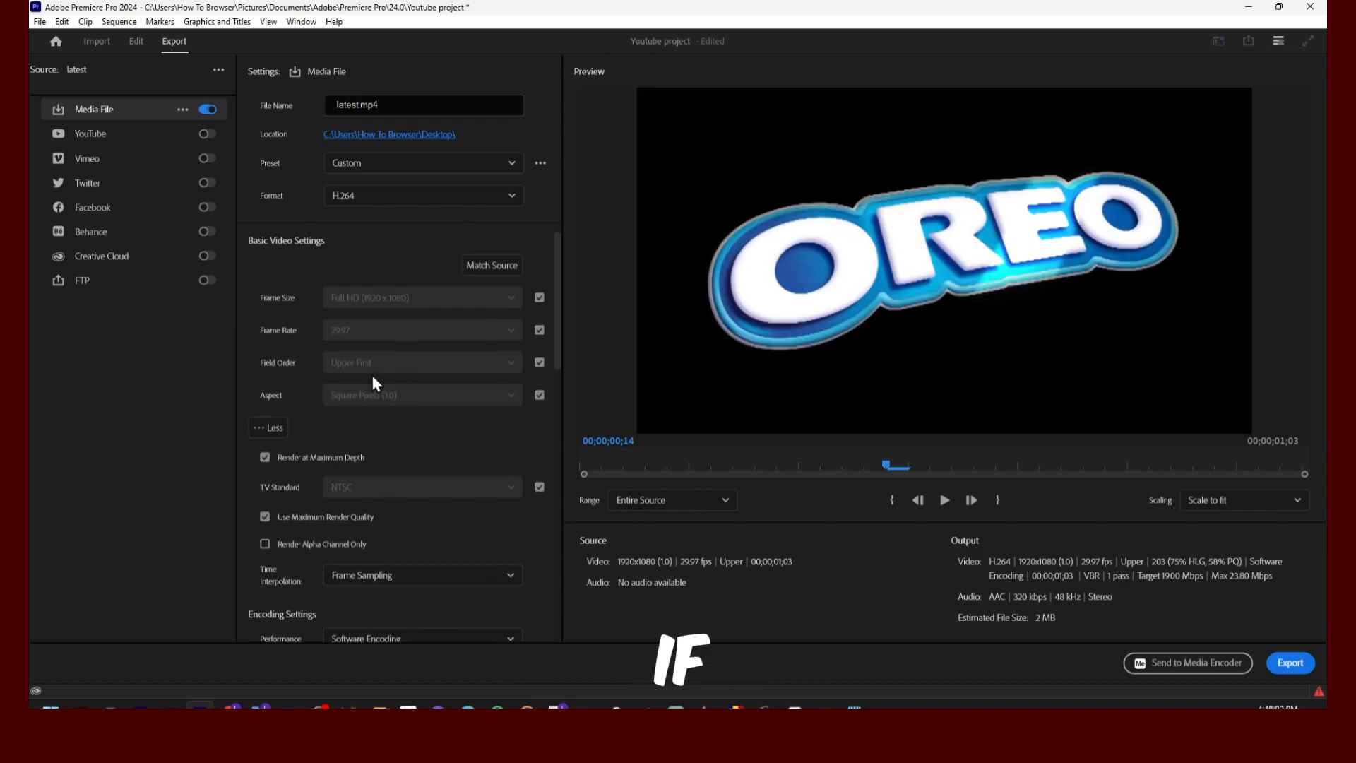
# Step: Apply the High Quality 2160p 4K preset and set the frame size to 4K (4096 x 2160)
pyautogui.click(374, 164)
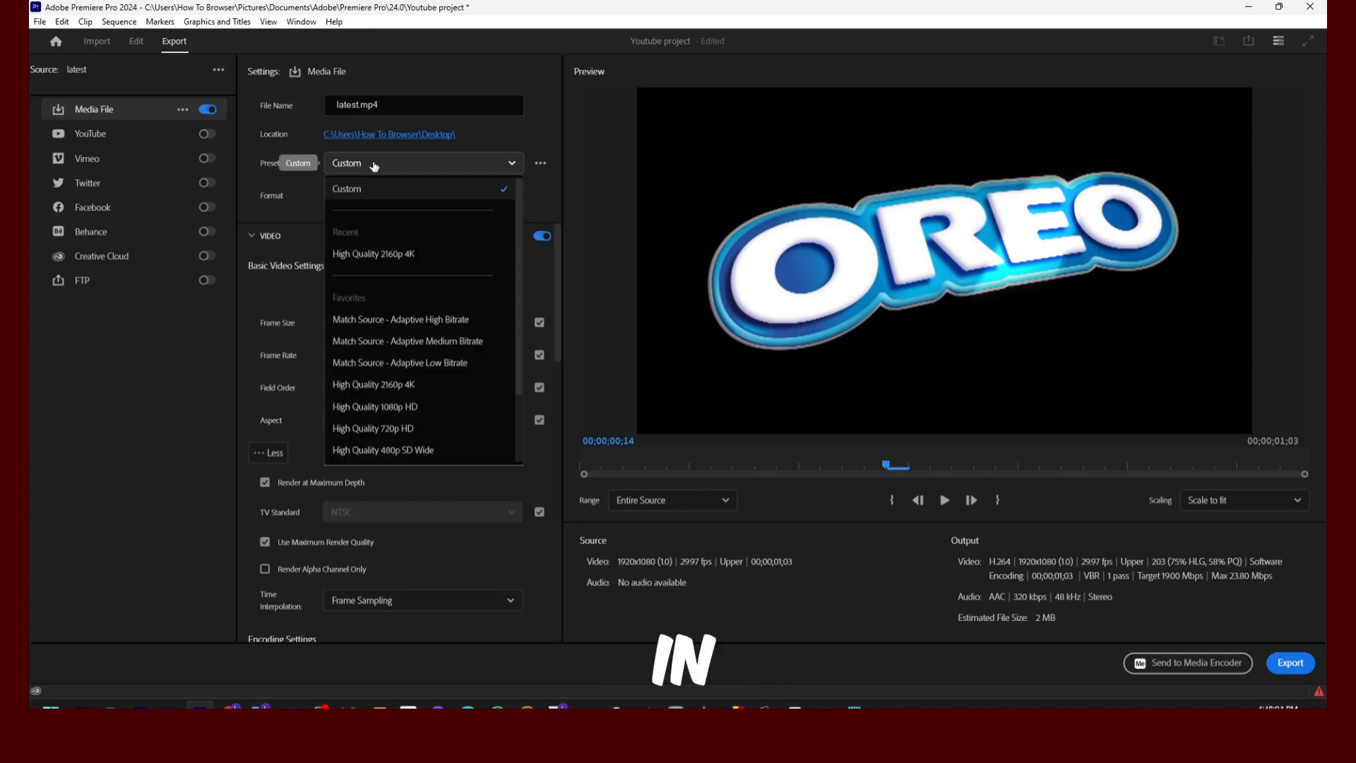
pyautogui.click(395, 259)
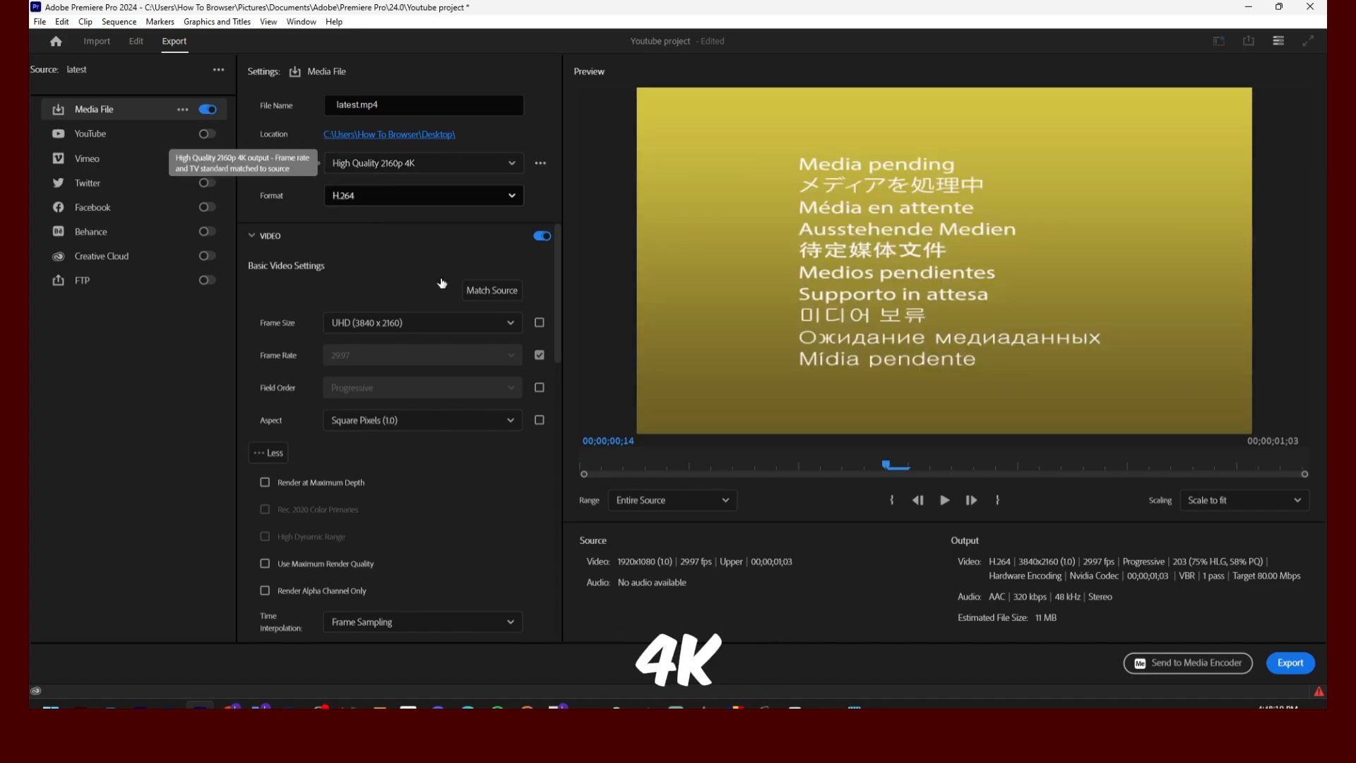
pyautogui.click(417, 322)
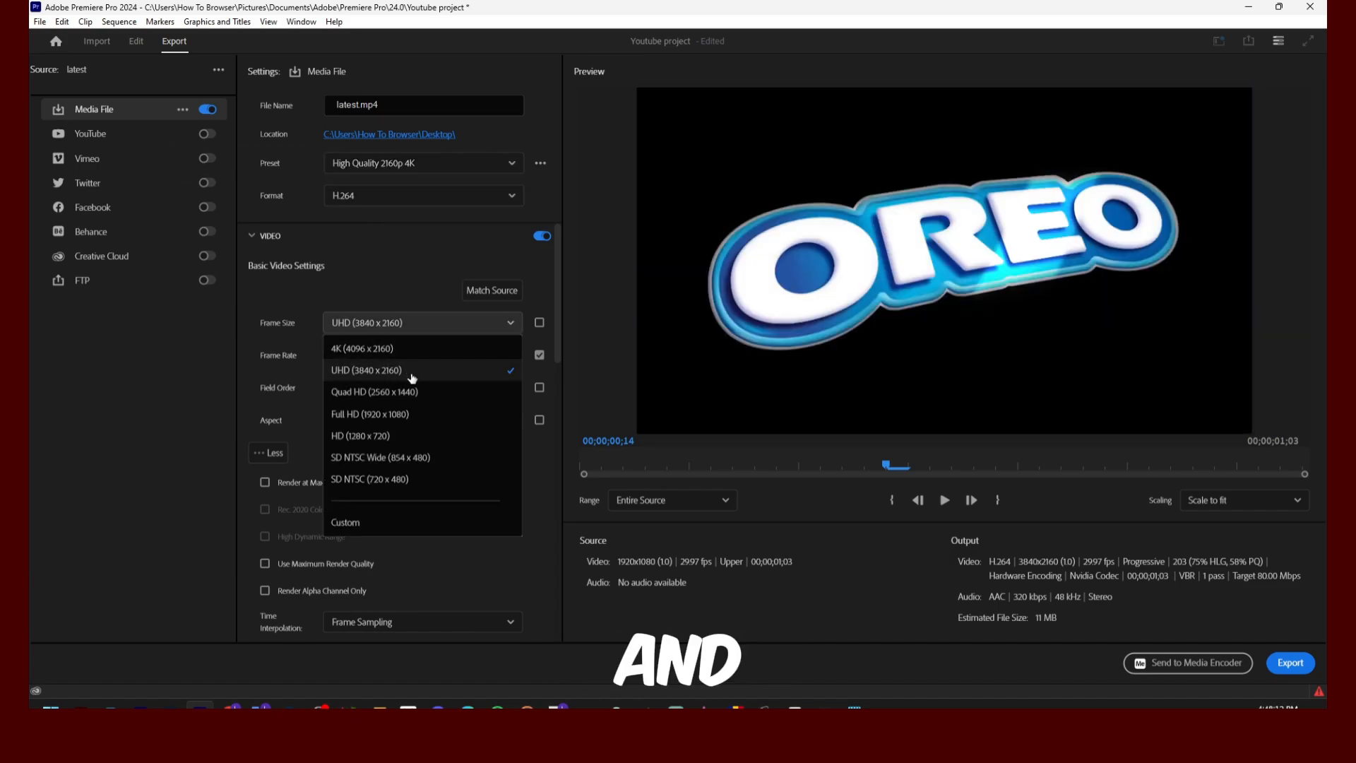
pyautogui.click(412, 379)
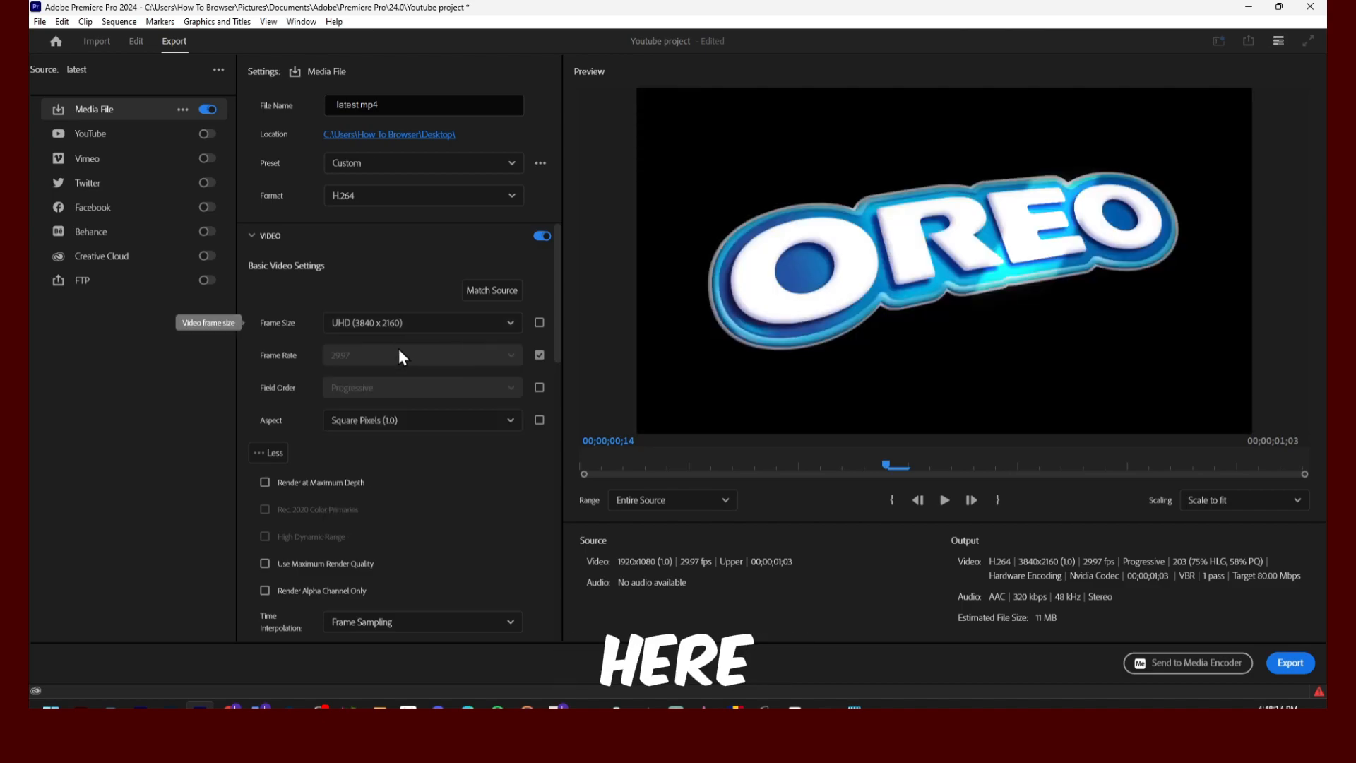
pyautogui.click(397, 326)
pyautogui.click(393, 348)
pyautogui.click(385, 325)
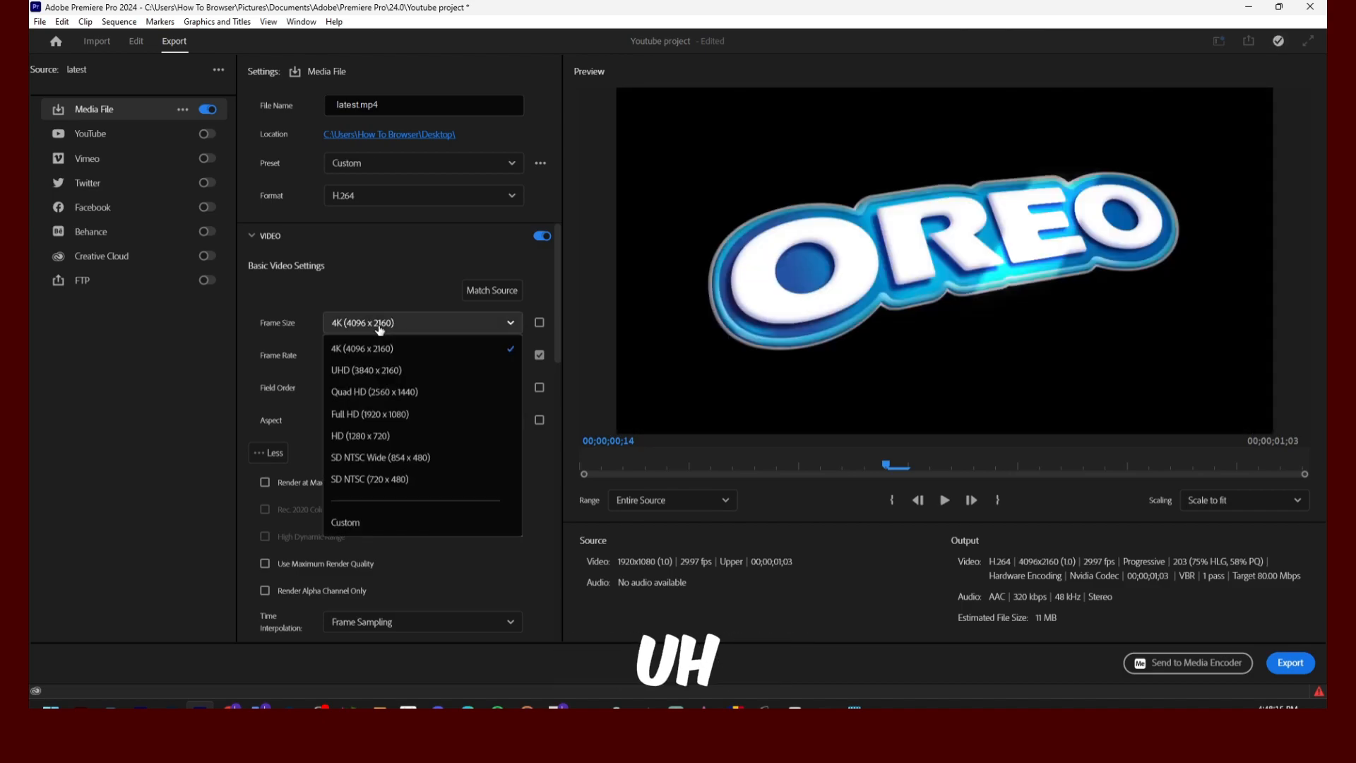
pyautogui.click(244, 399)
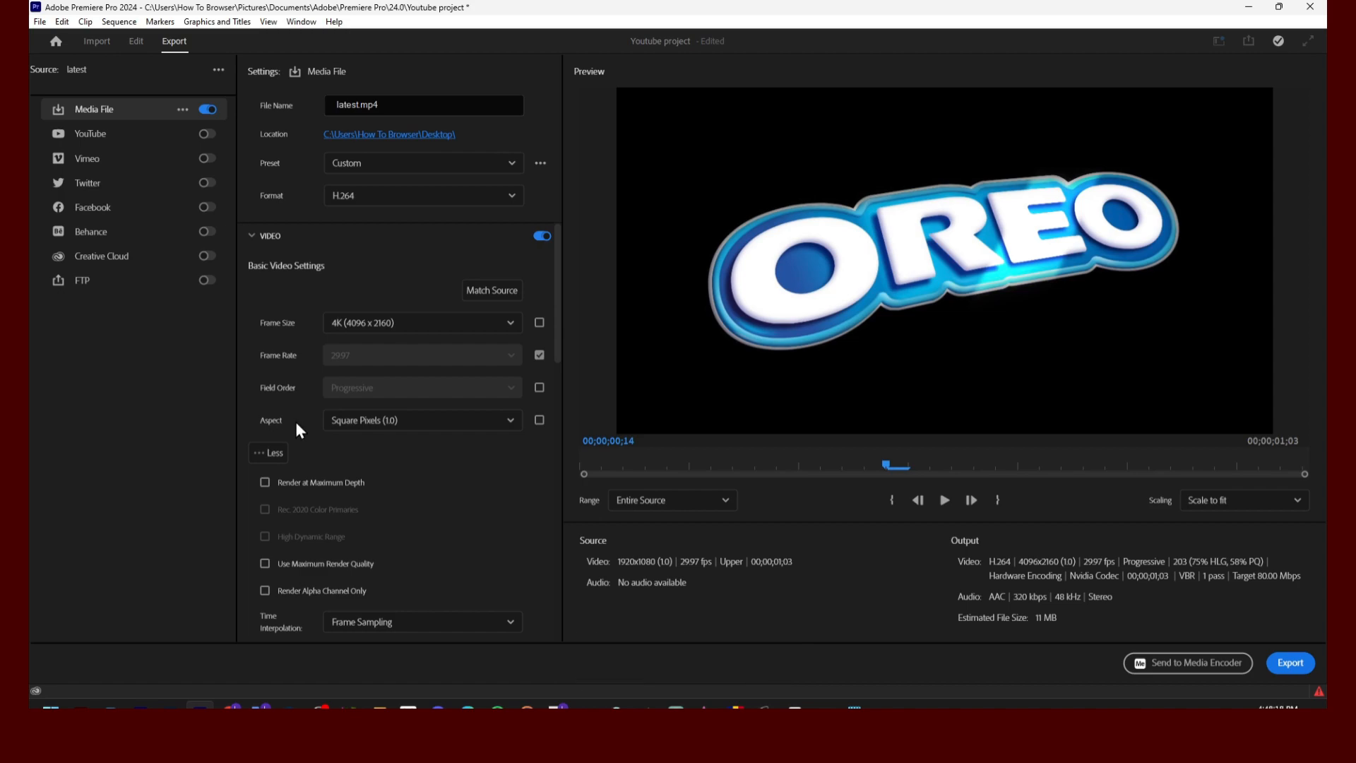
# Step: Enable Render at Maximum Depth and Use Maximum Render Quality for the 4K export
pyautogui.scroll(-1, 295, 421)
pyautogui.click(265, 443)
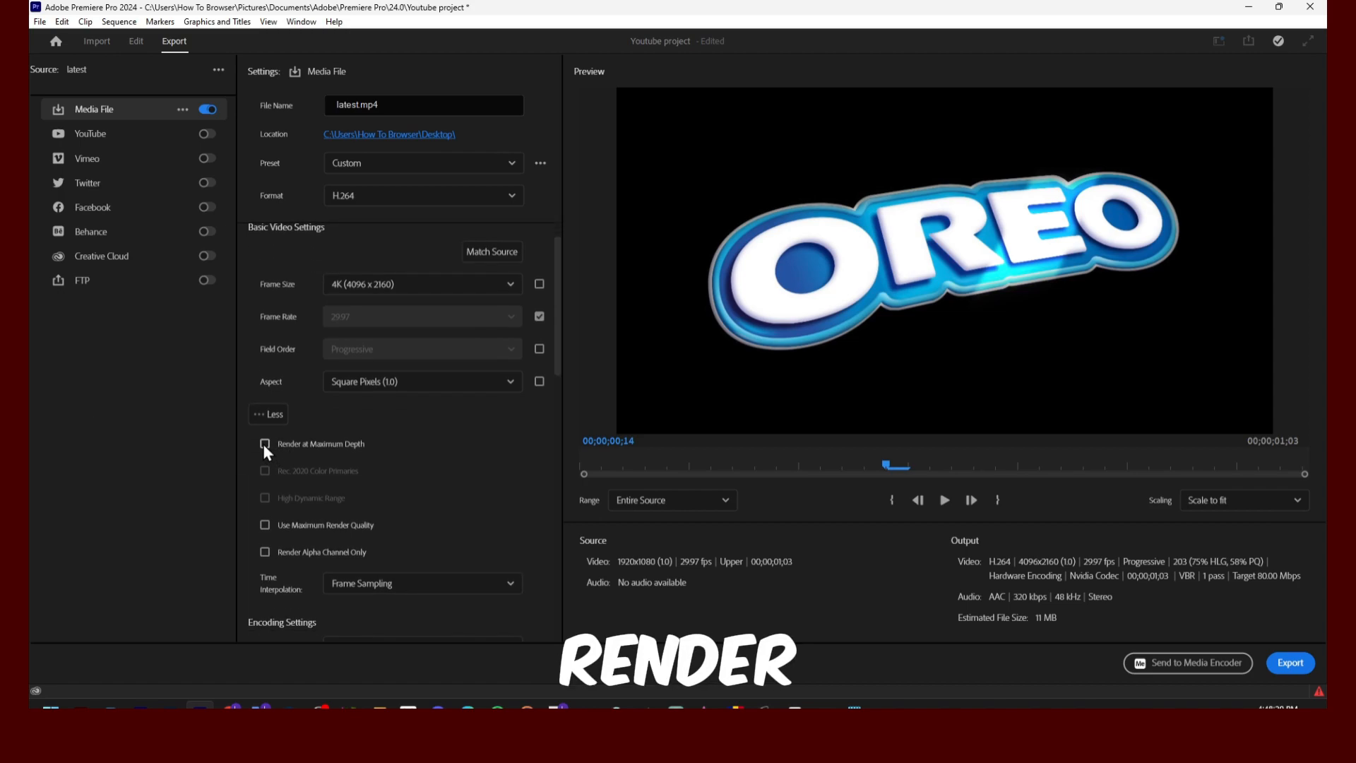
pyautogui.click(265, 524)
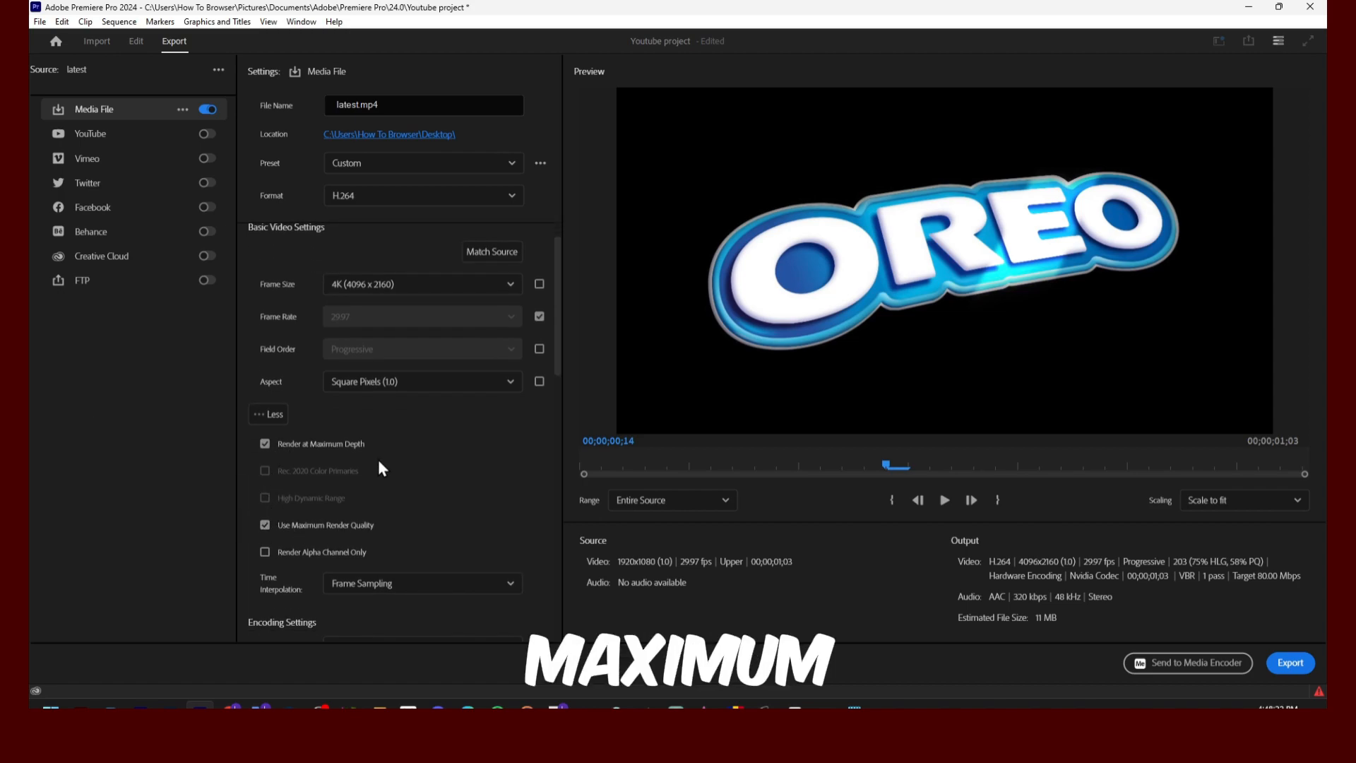
# Step: Set the encoding performance to Hardware Encoding and the profile to High
pyautogui.scroll(-2, 379, 459)
pyautogui.scroll(-1, 453, 469)
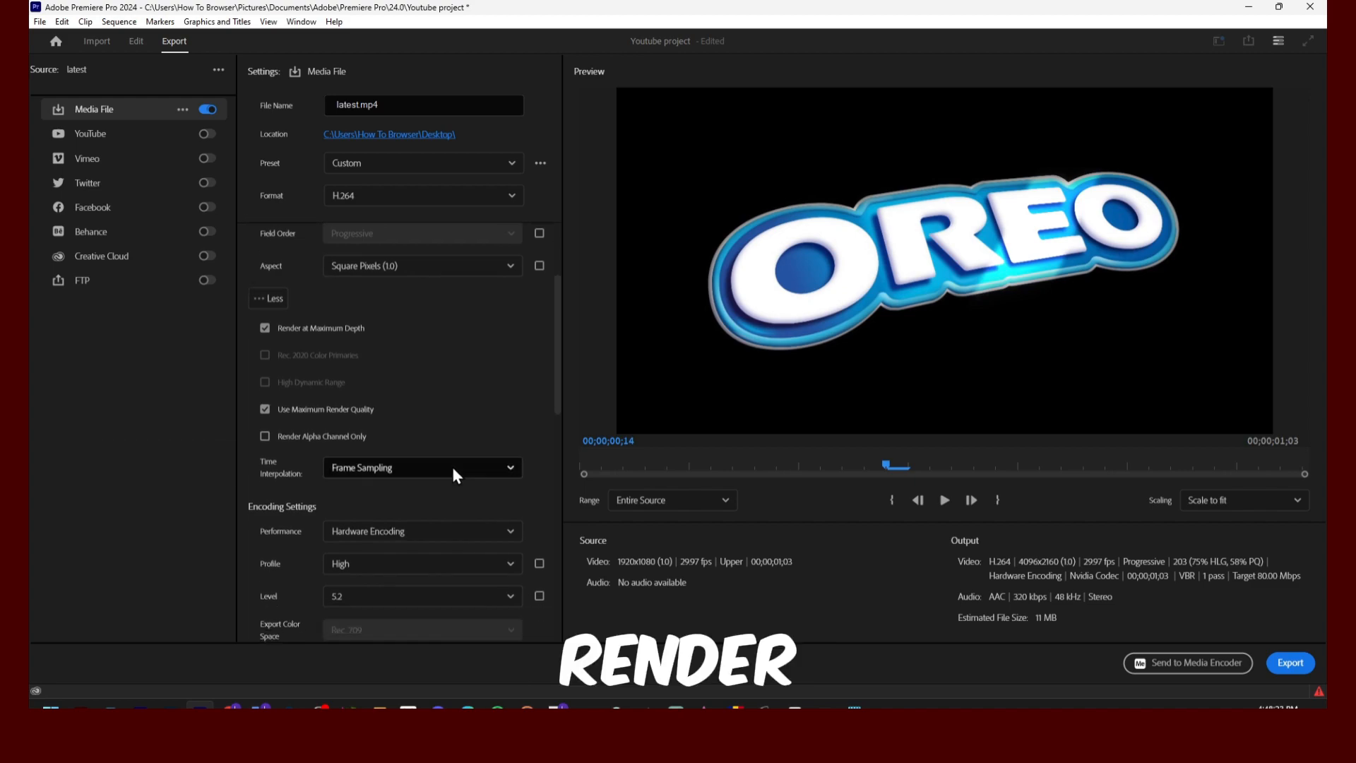
pyautogui.scroll(-1, 424, 474)
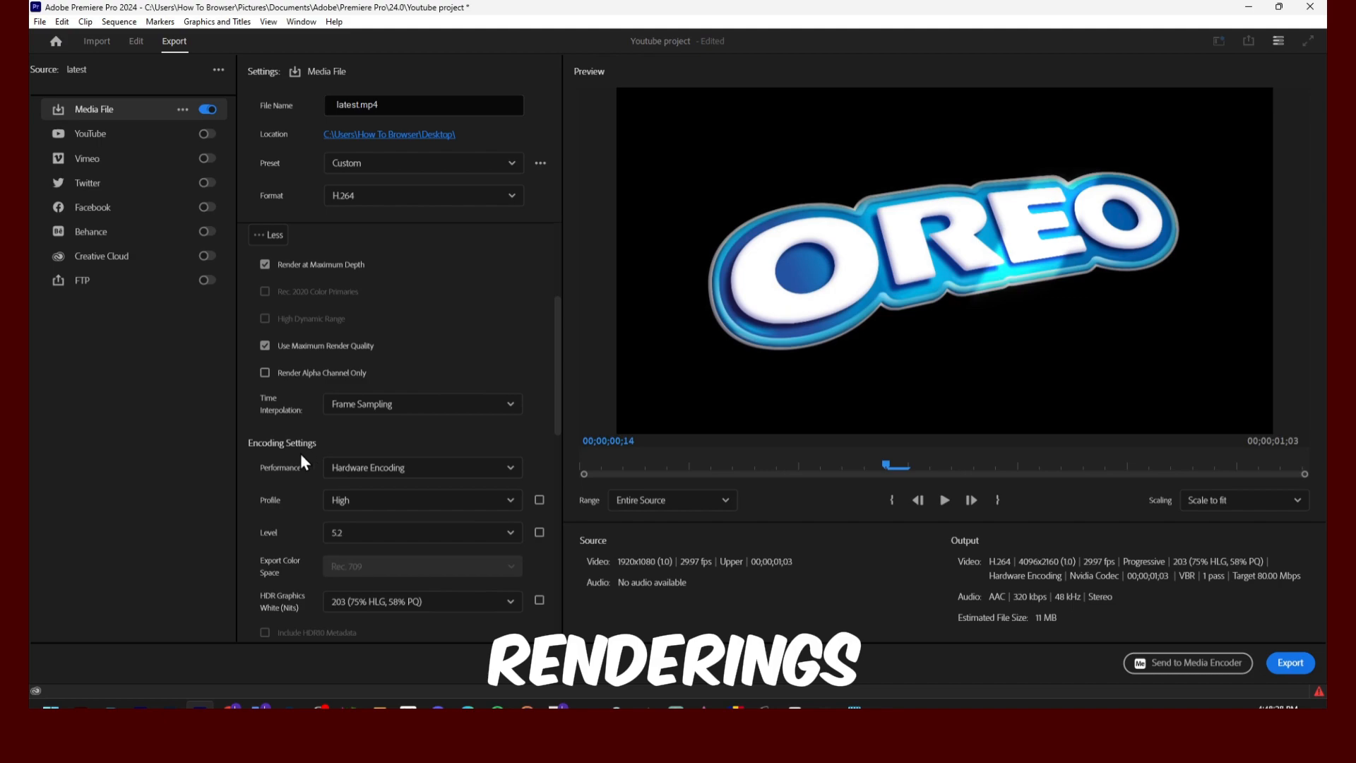
pyautogui.click(389, 468)
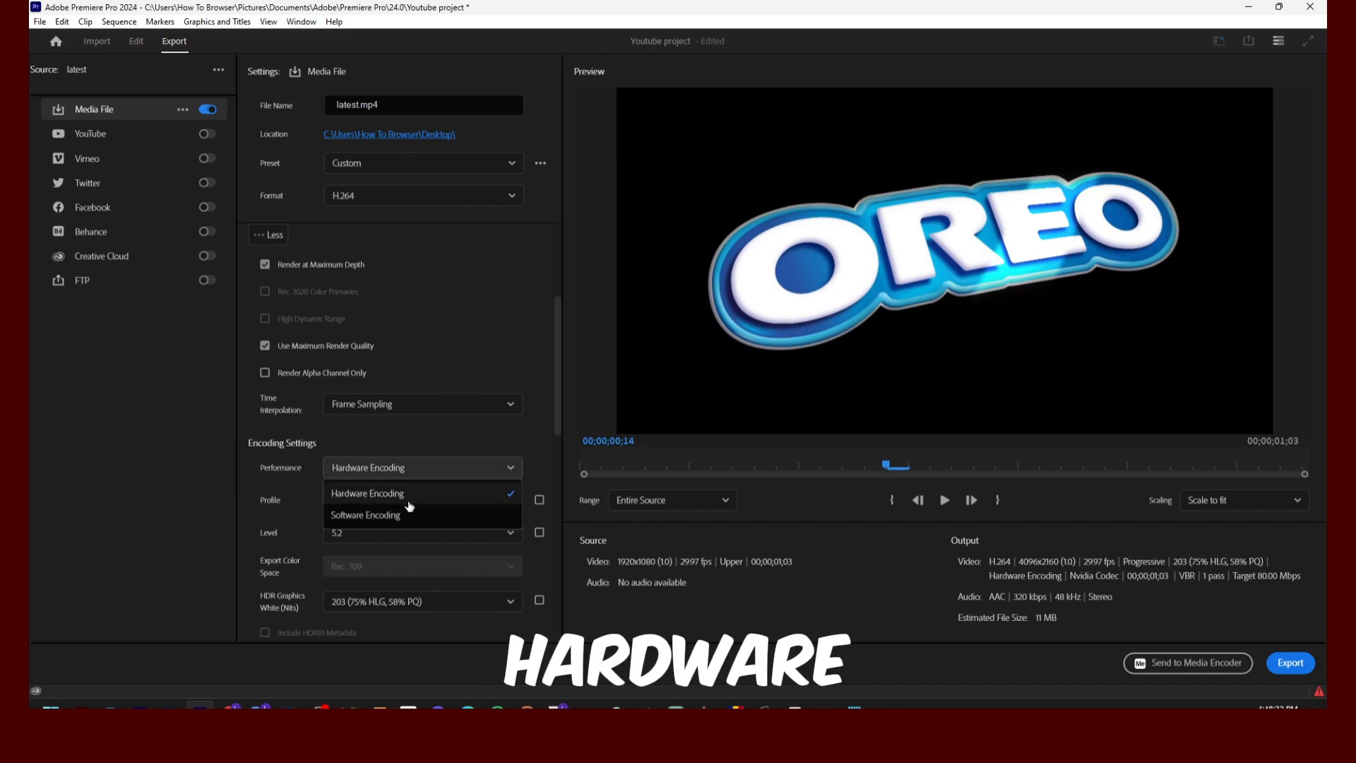
pyautogui.click(409, 494)
pyautogui.click(403, 502)
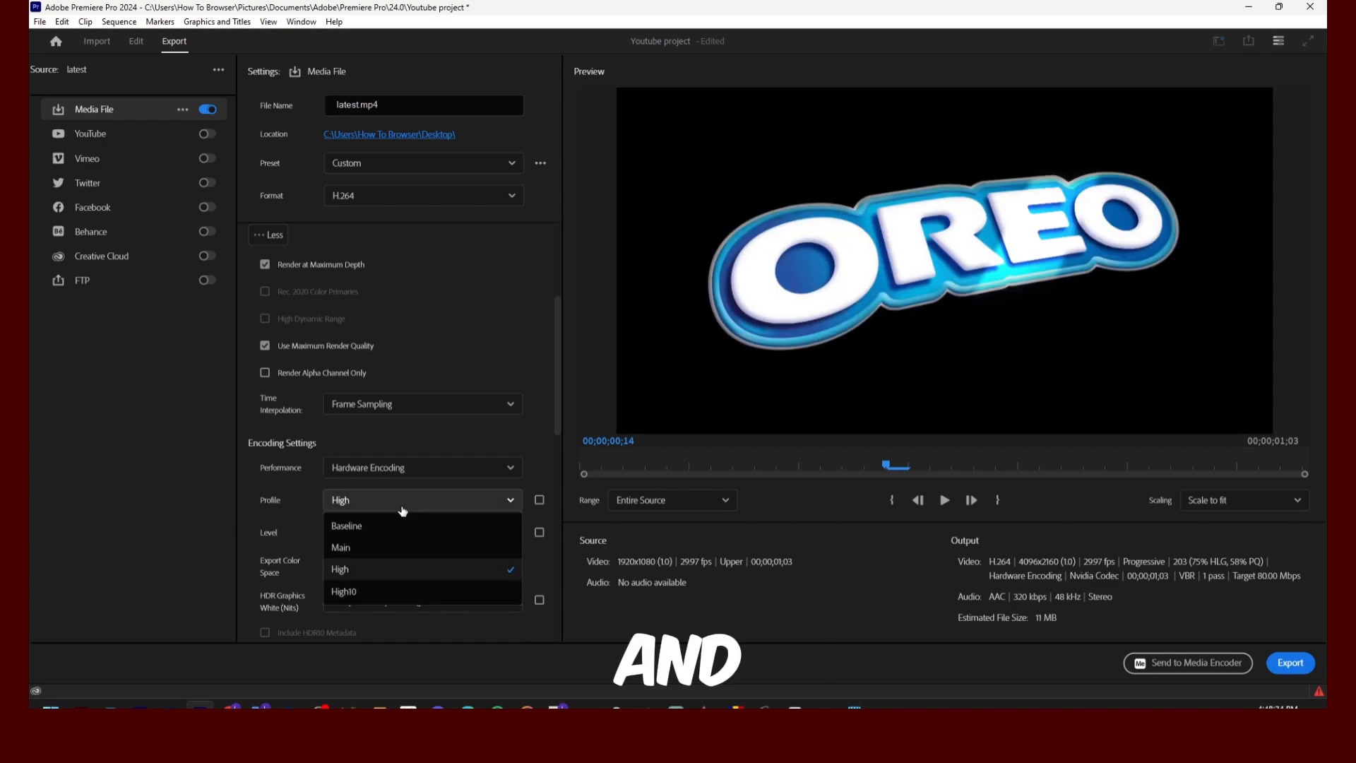
pyautogui.click(389, 574)
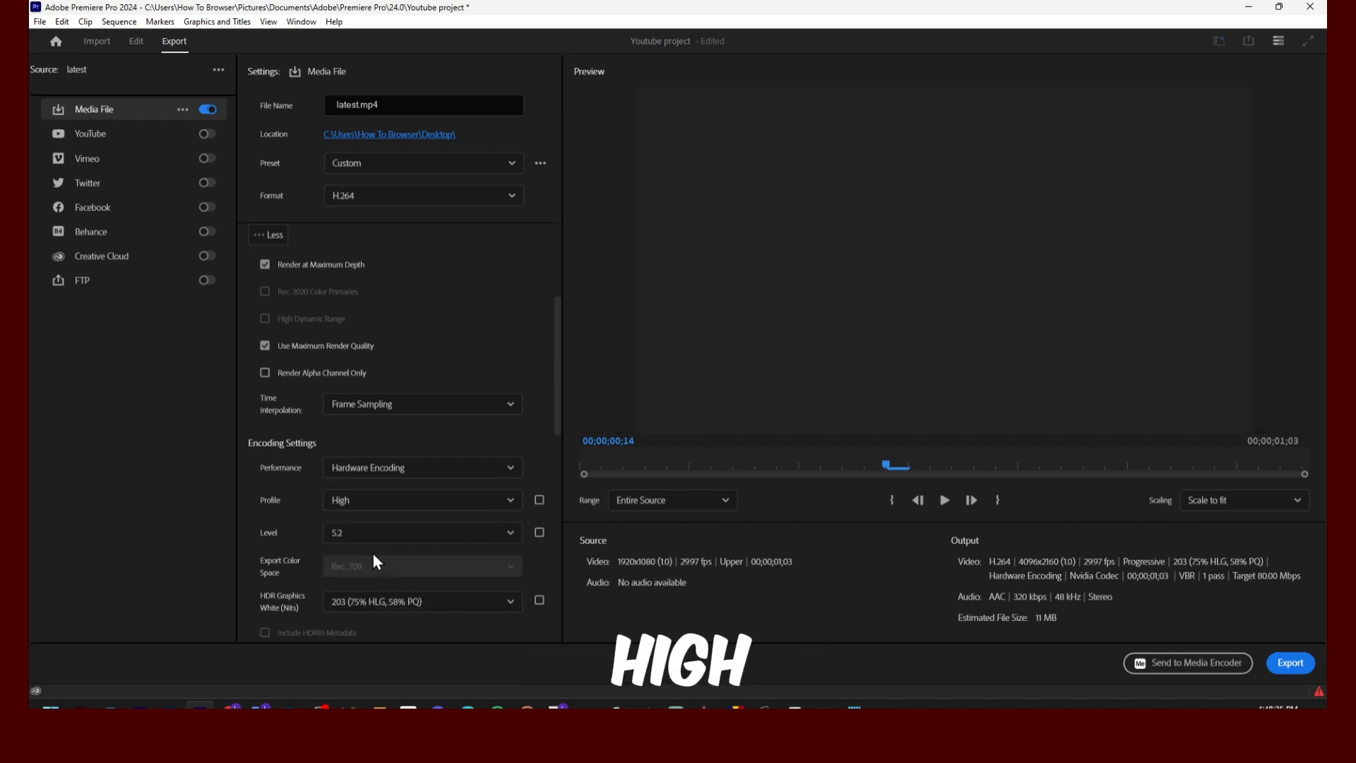
# Step: Set the target bitrate to about 85 Mbps, keeping VBR, 1 pass encoding
pyautogui.scroll(-2, 336, 535)
pyautogui.scroll(-10, 321, 538)
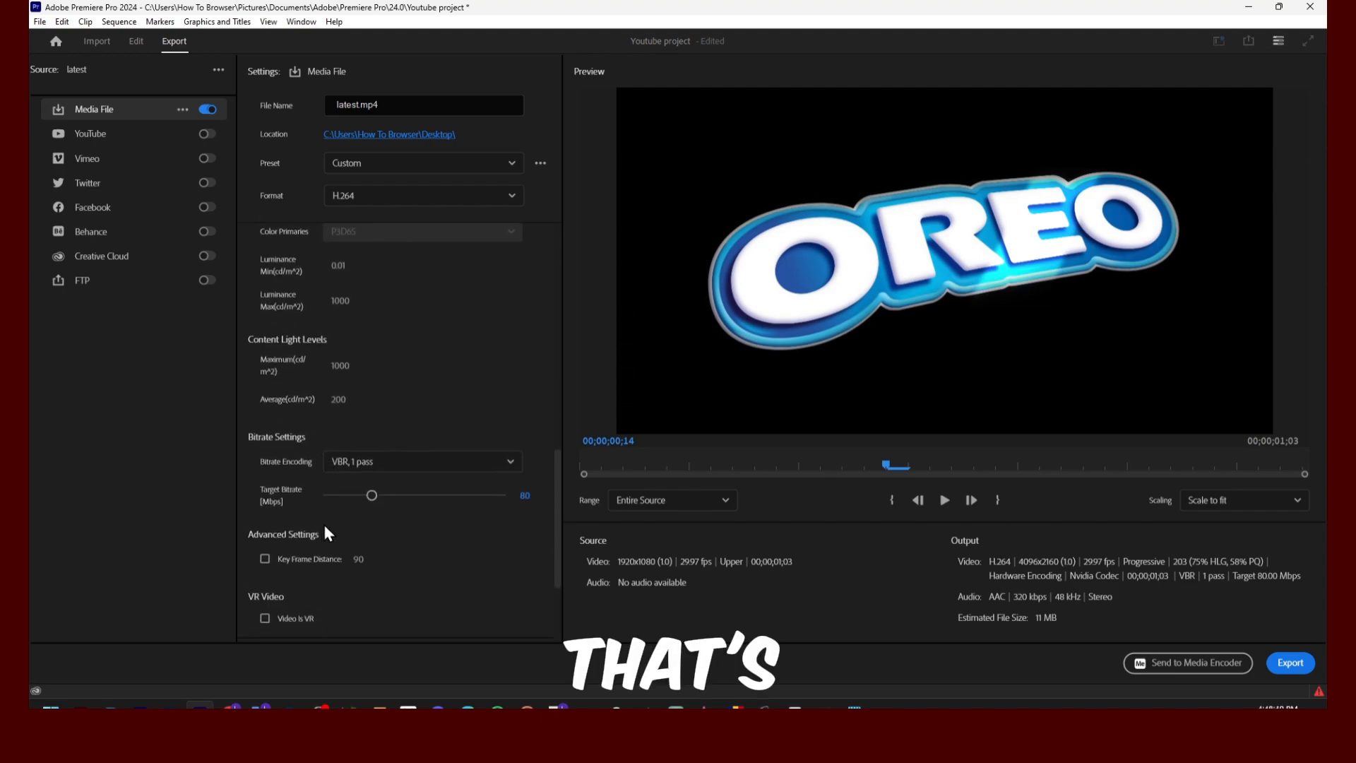
pyautogui.moveTo(371, 495); pyautogui.dragTo(398, 495)
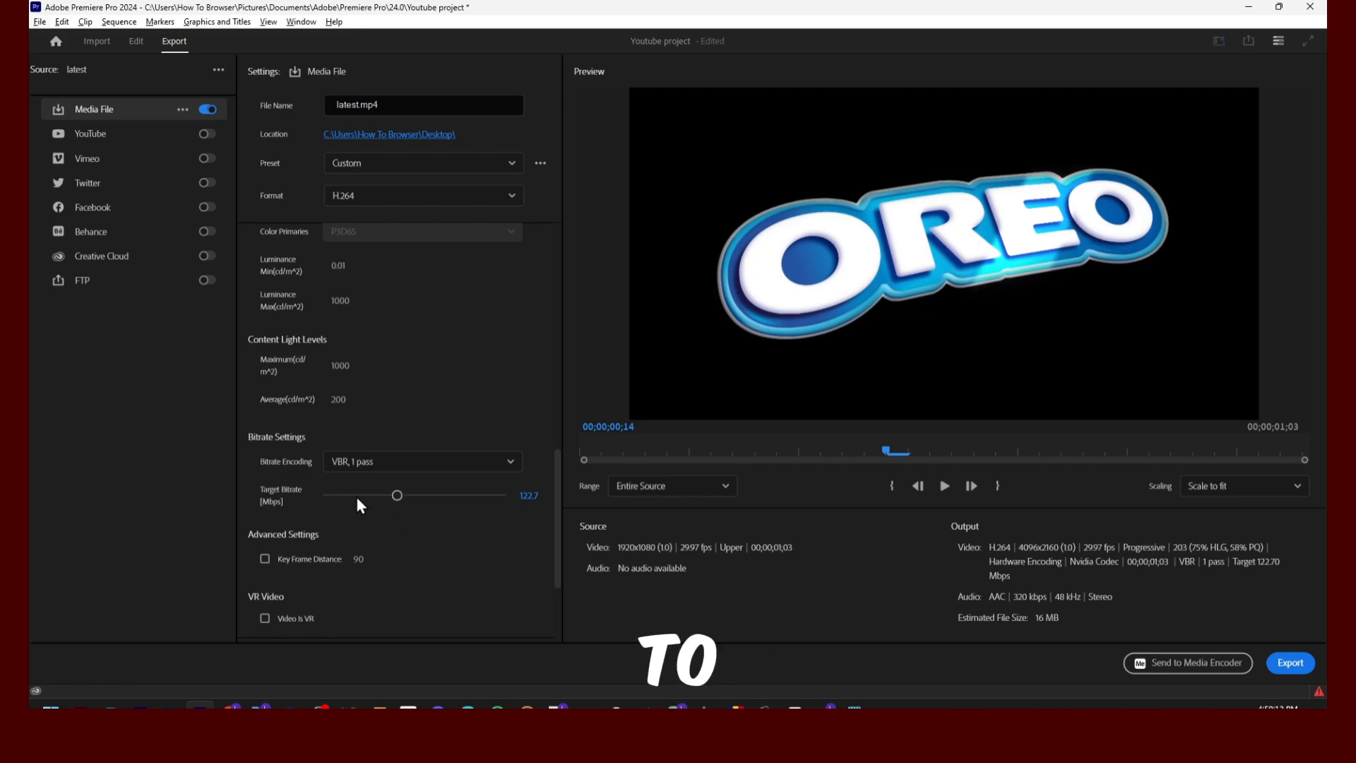
pyautogui.moveTo(397, 495)
pyautogui.mouseDown()
pyautogui.moveTo(418, 496)
pyautogui.moveTo(362, 496)
pyautogui.moveTo(375, 496)
pyautogui.mouseUp()
pyautogui.scroll(-5, 462, 533)
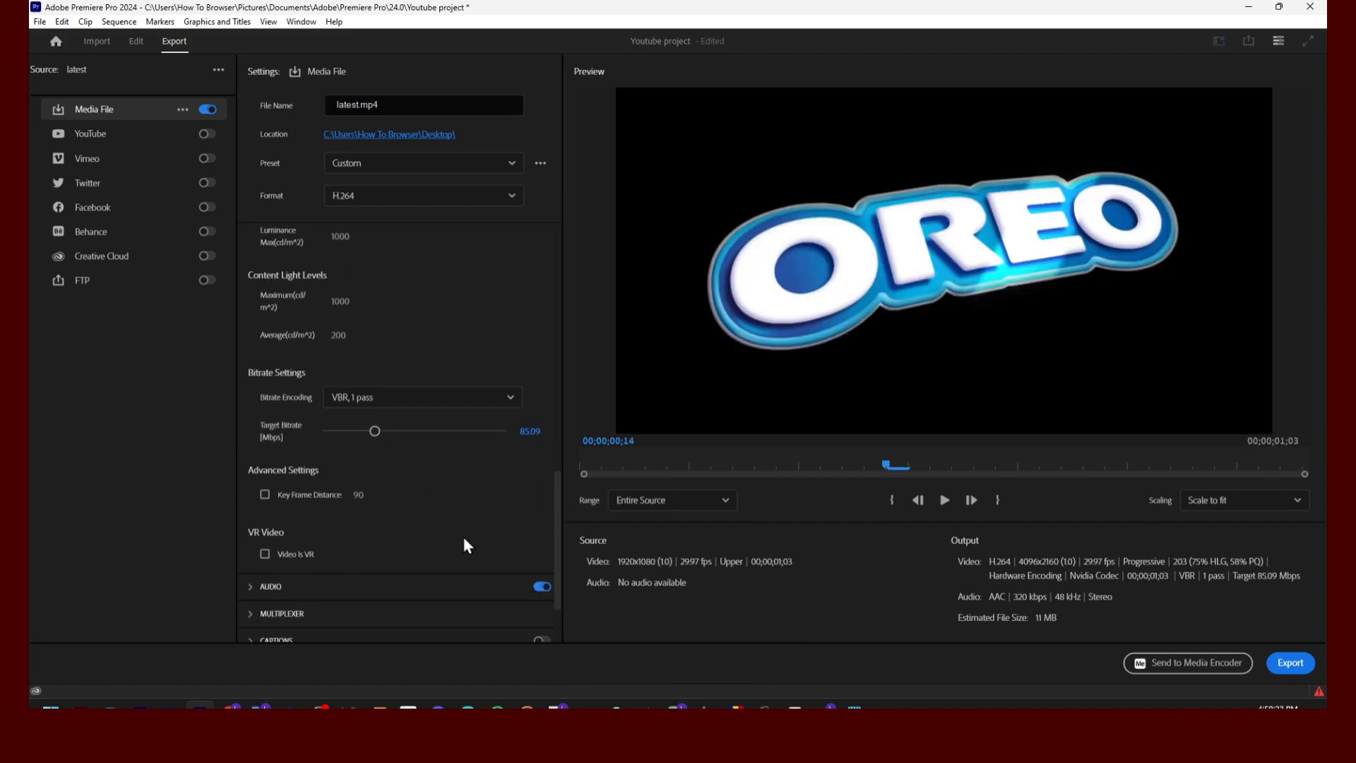
pyautogui.scroll(6, 489, 466)
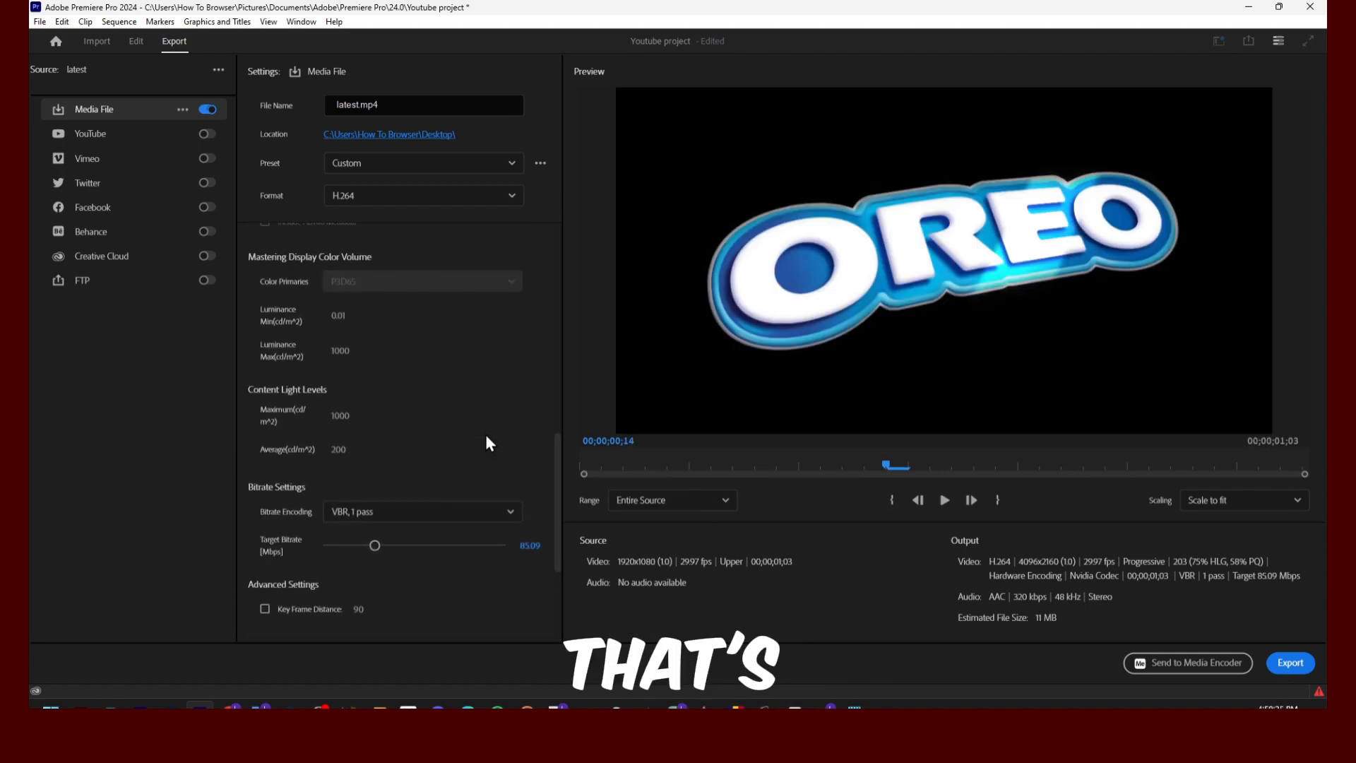
pyautogui.scroll(2, 433, 375)
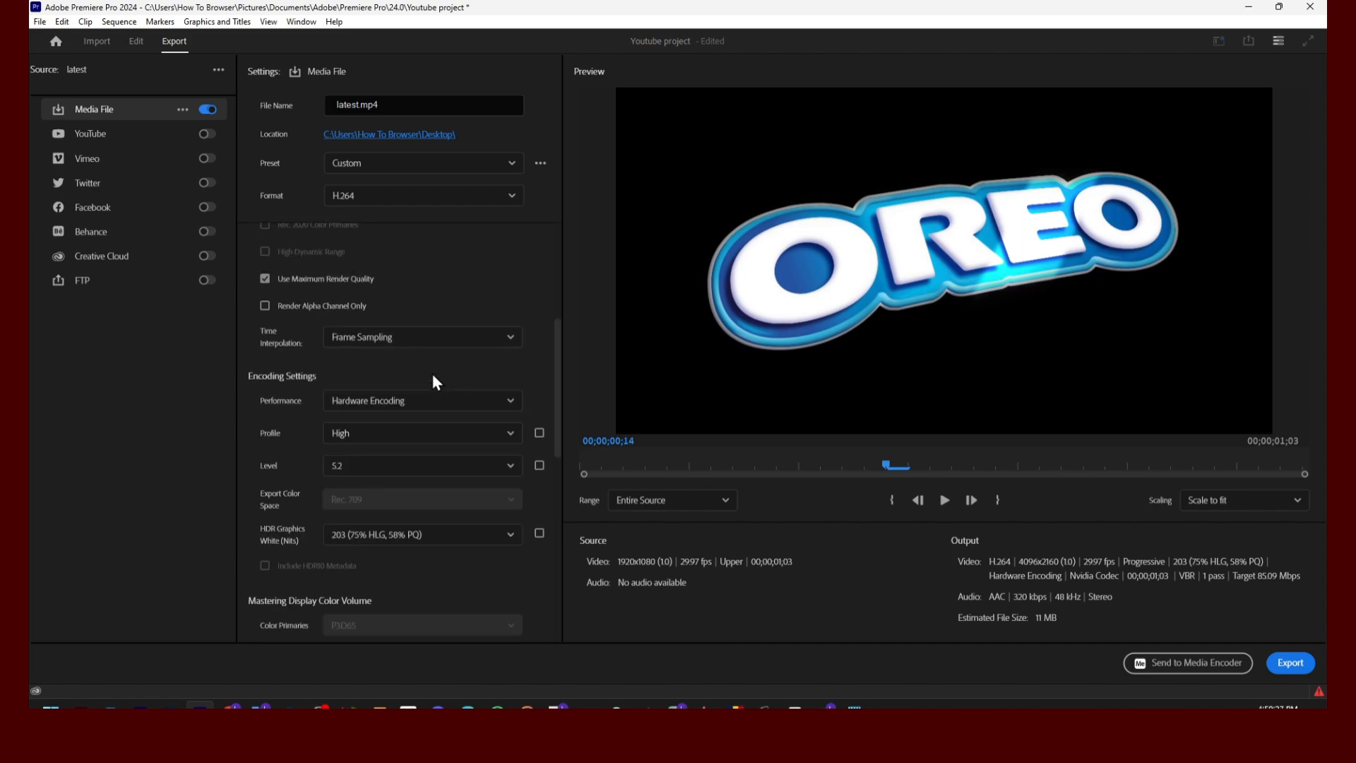
pyautogui.scroll(3, 389, 346)
pyautogui.scroll(2, 387, 345)
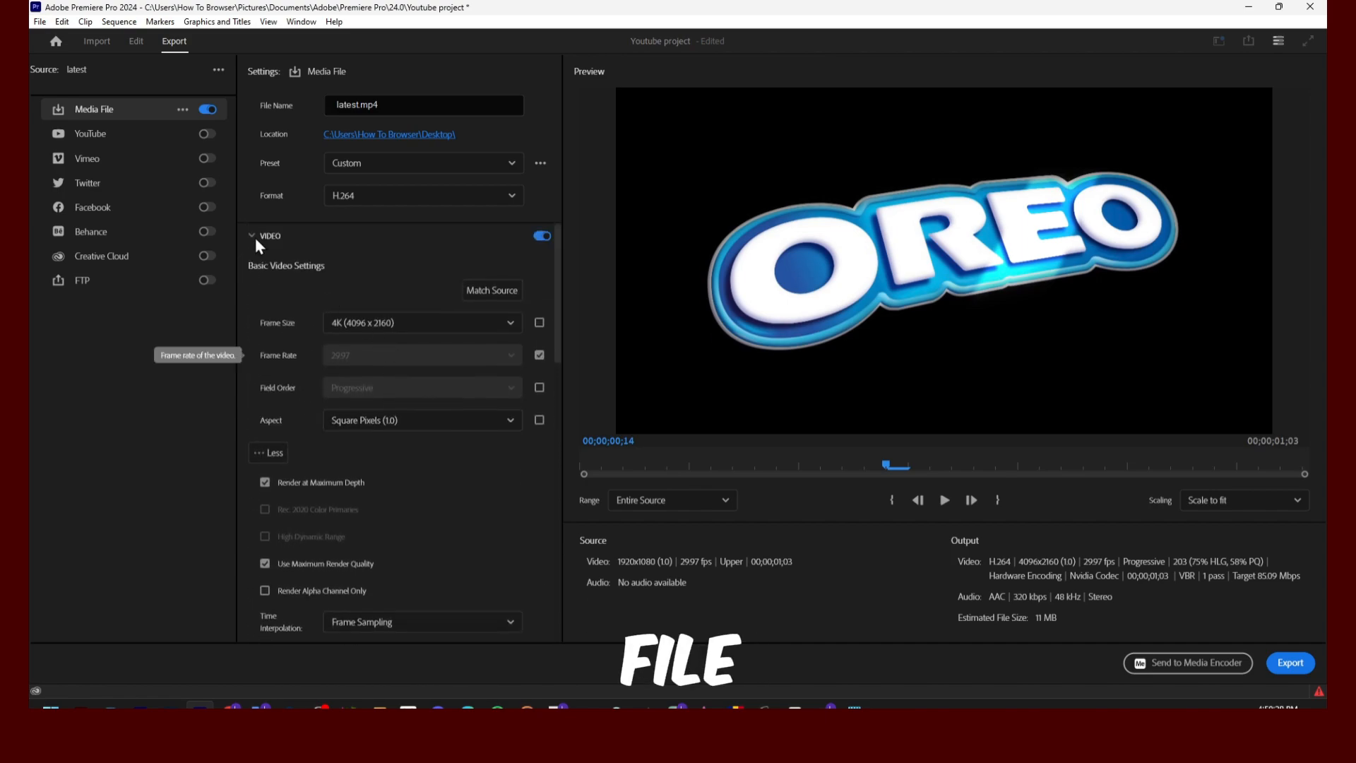
# Step: Turn on the YouTube destination and look over its publishing fields, including playlist, privacy, tags and custom thumbnail
pyautogui.click(156, 139)
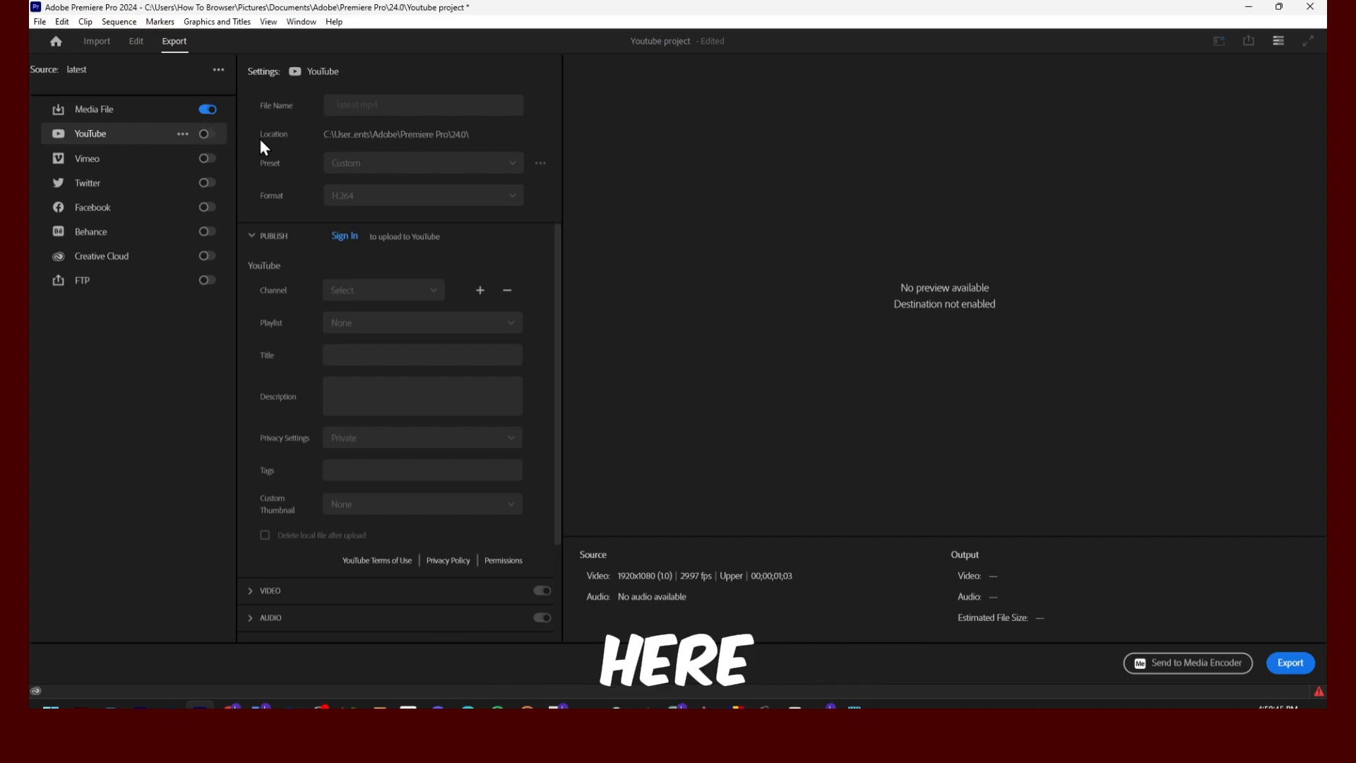
pyautogui.click(211, 135)
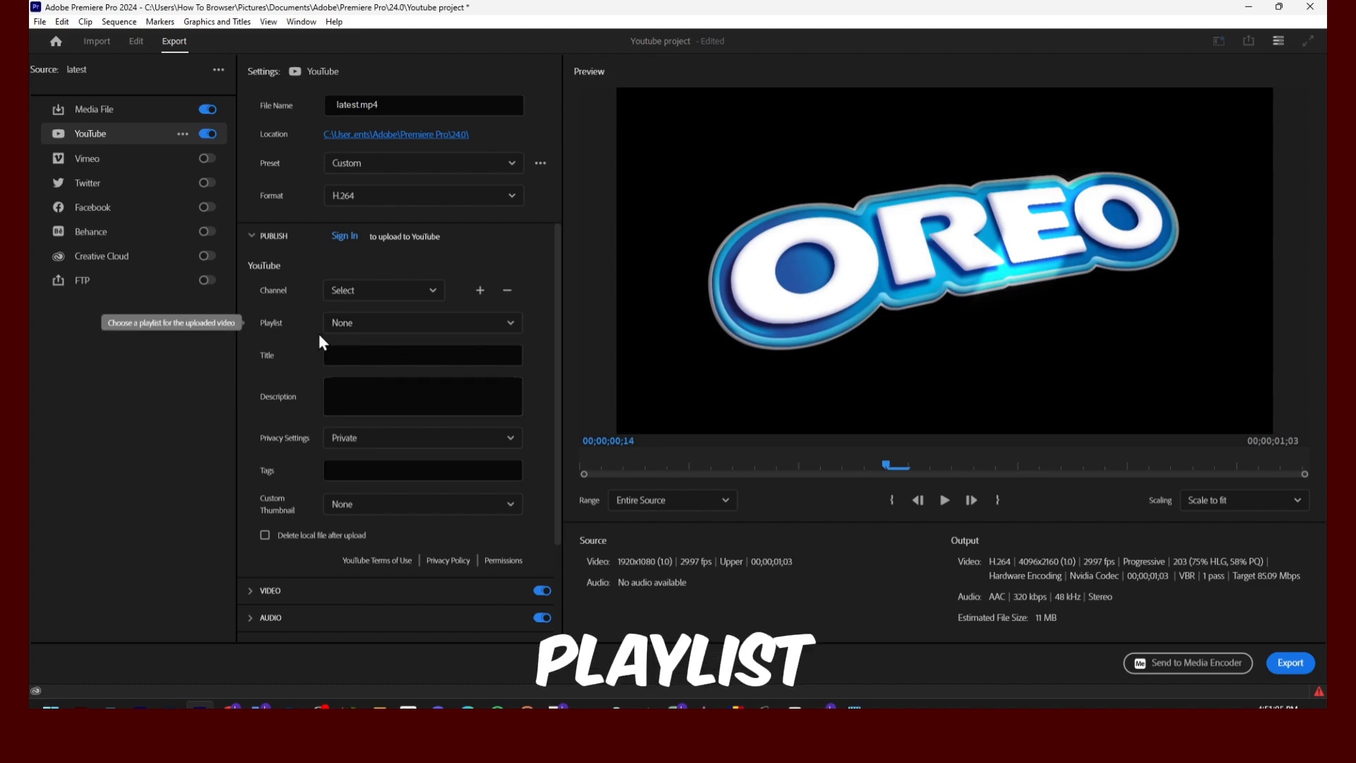
pyautogui.scroll(-2, 314, 332)
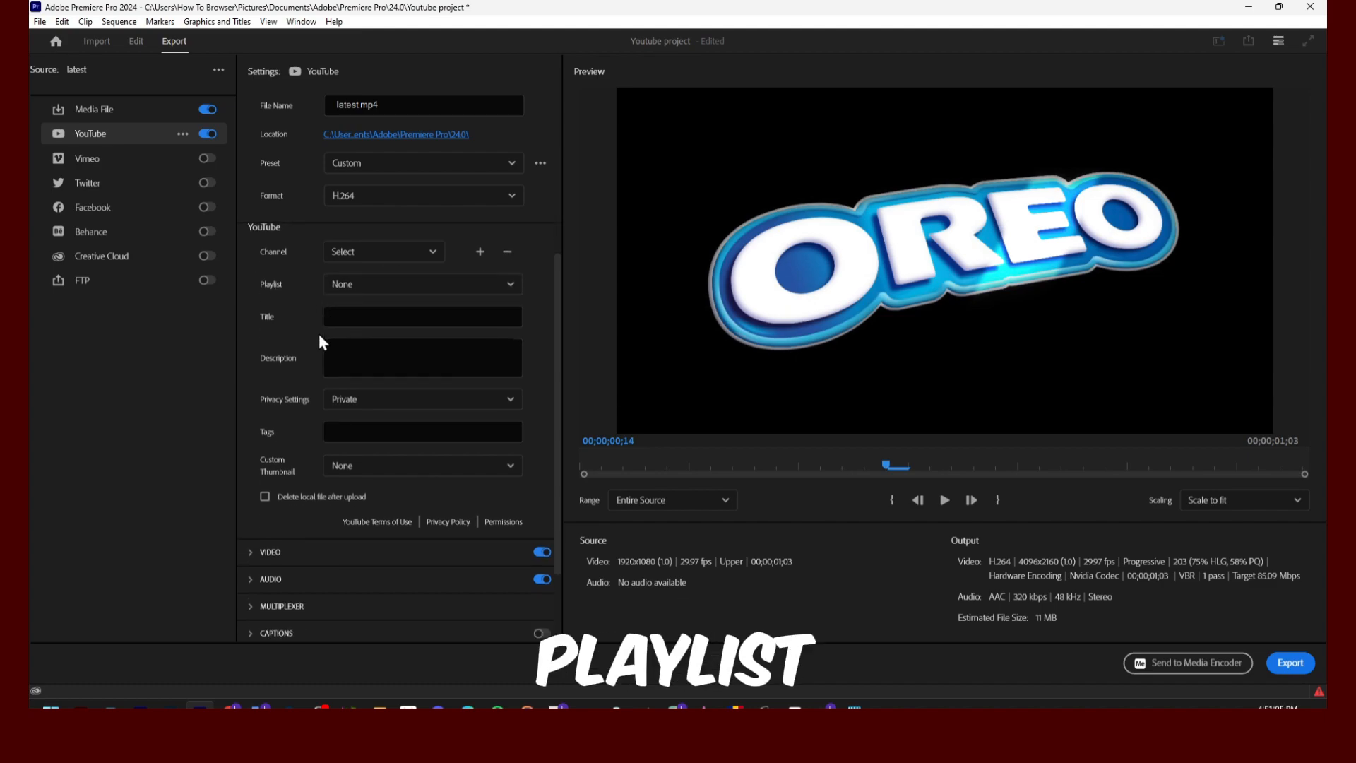
pyautogui.click(375, 430)
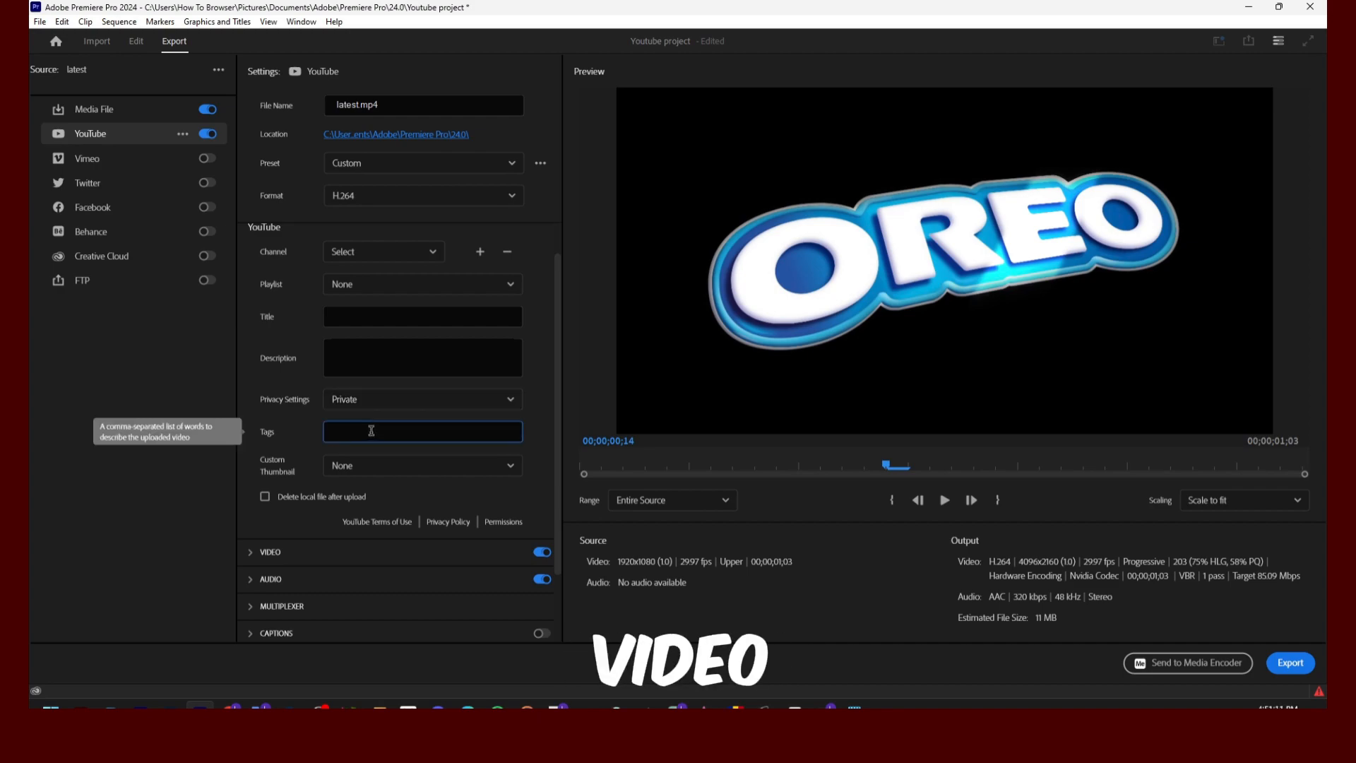
pyautogui.scroll(-1, 371, 430)
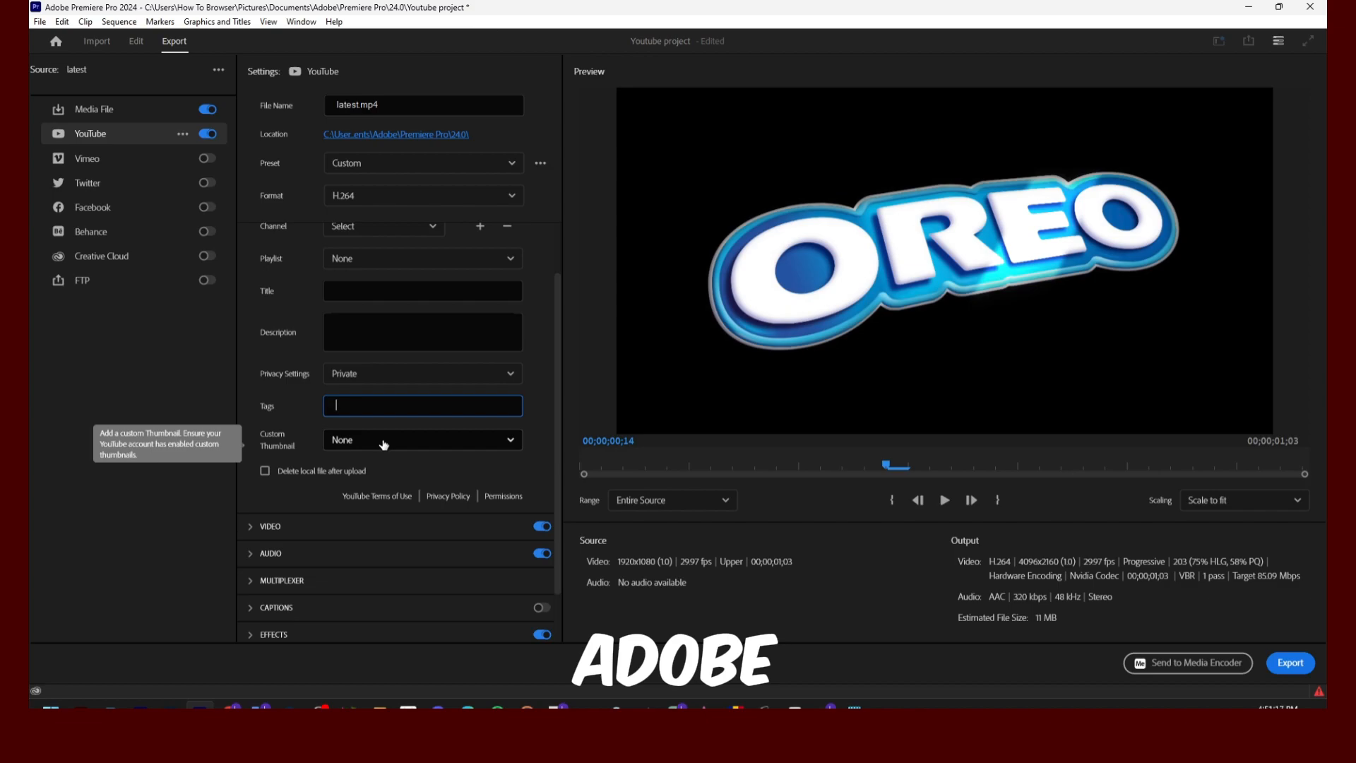
pyautogui.scroll(-3, 383, 441)
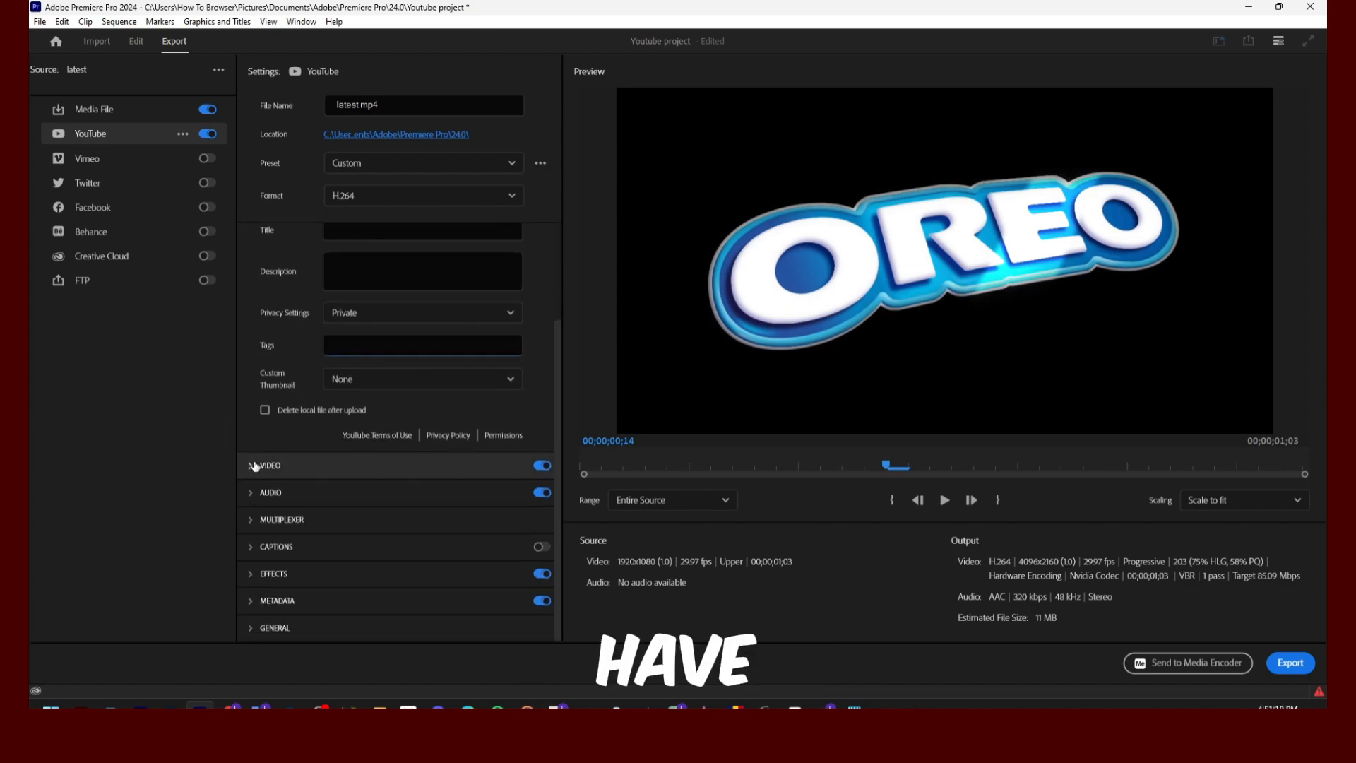
# Step: Expand the YouTube destination's video settings with their additional options and its captions settings to review them
pyautogui.click(254, 465)
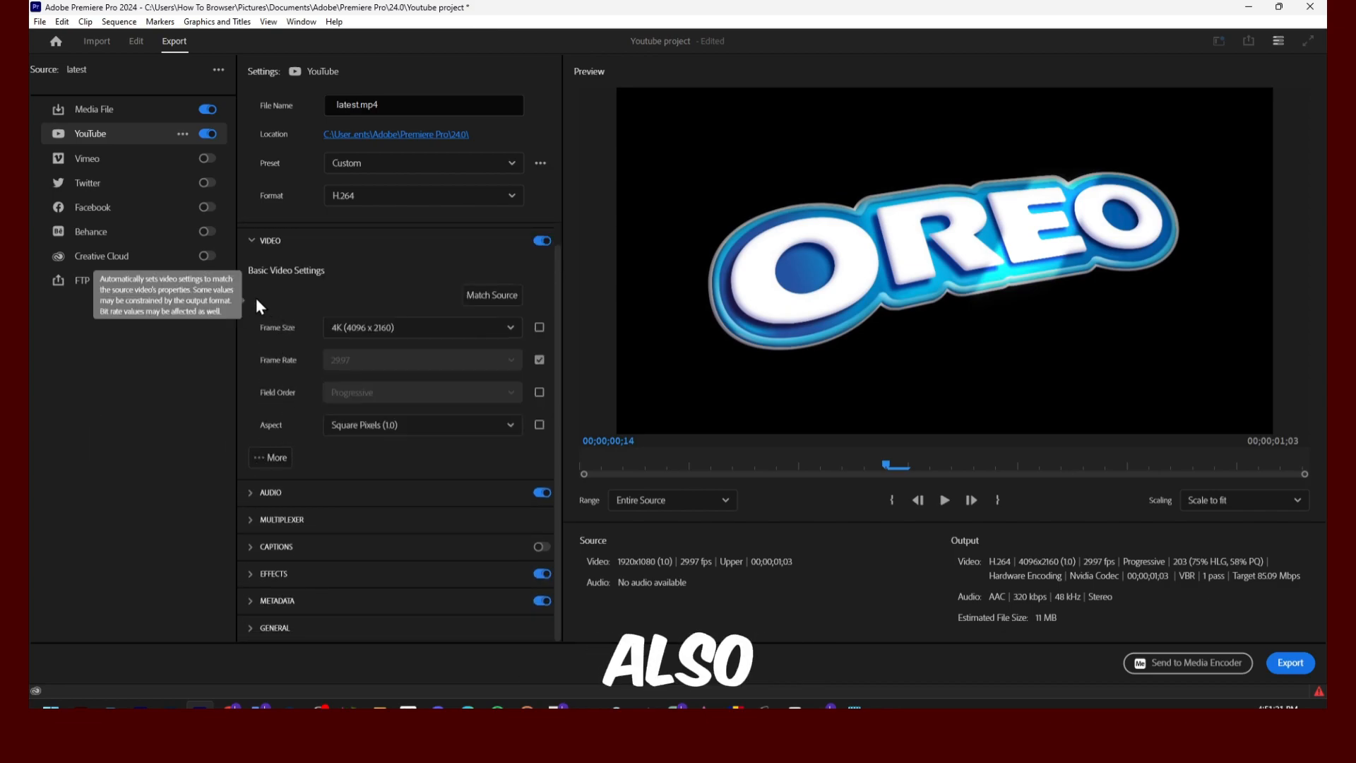
pyautogui.click(272, 457)
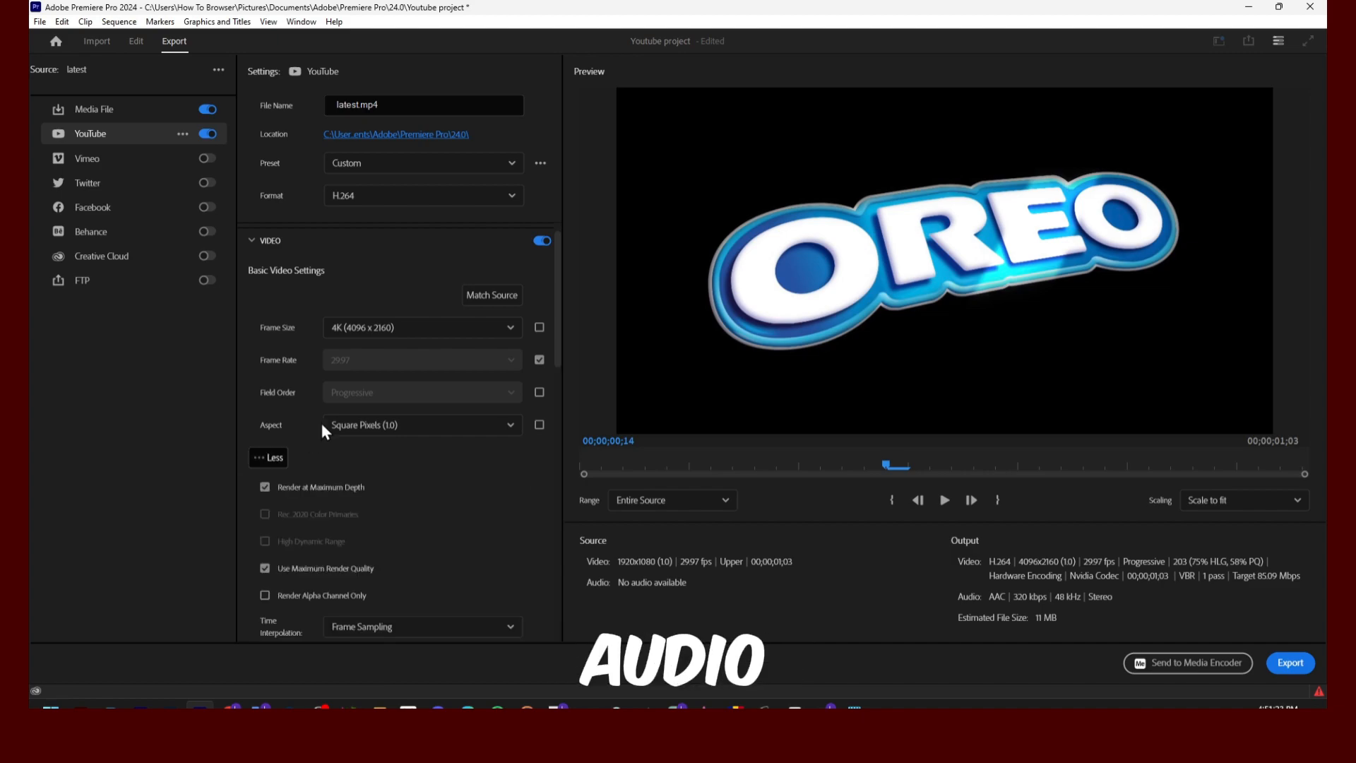
pyautogui.scroll(-12, 362, 388)
pyautogui.scroll(-5, 360, 378)
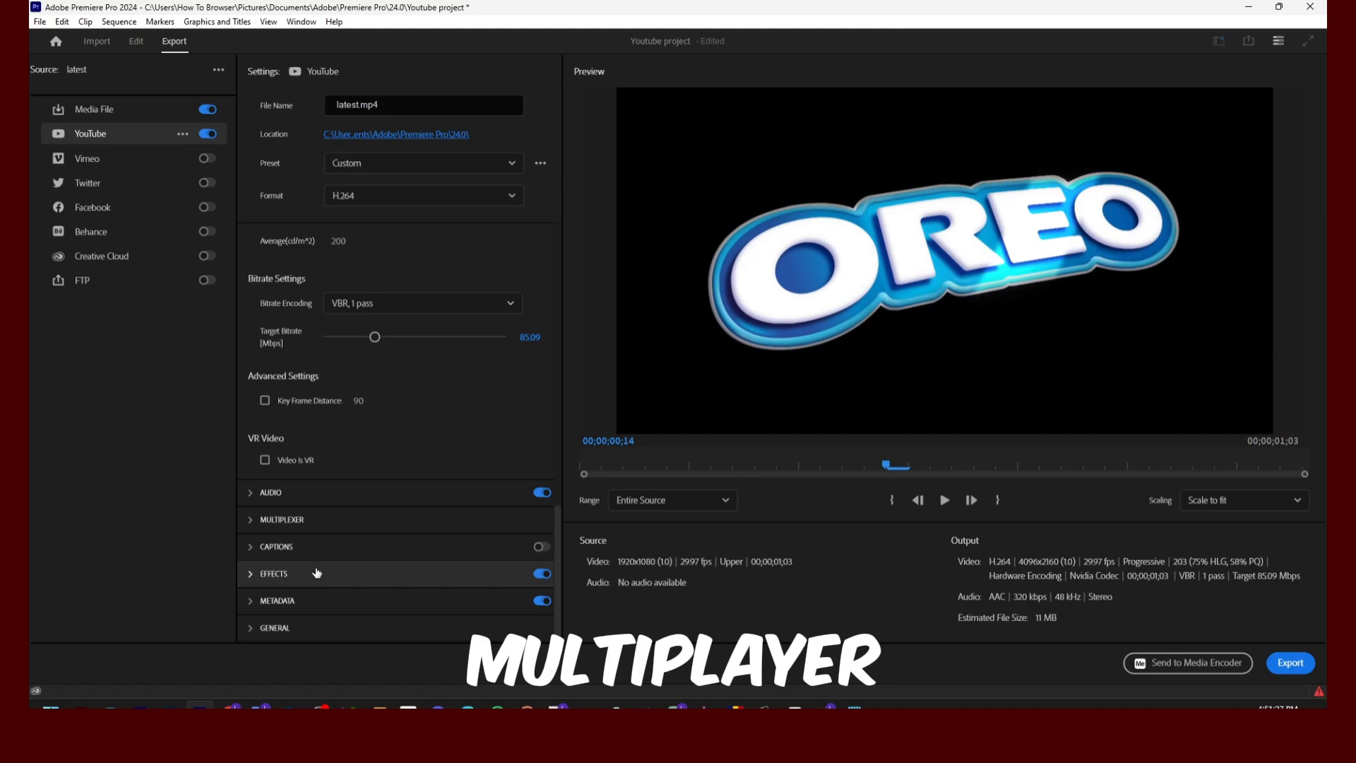
pyautogui.click(316, 547)
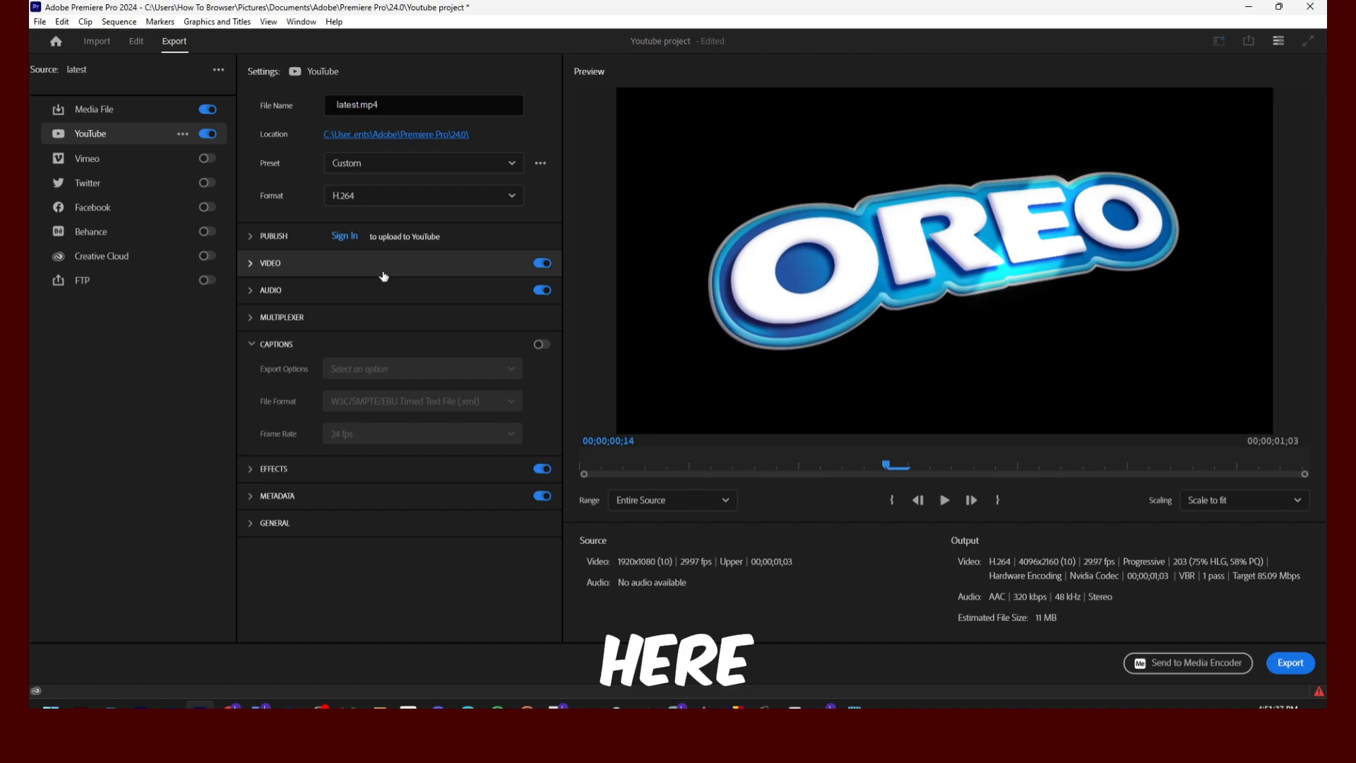
# Step: Turn off the YouTube destination and return to the Media File export settings
pyautogui.click(207, 133)
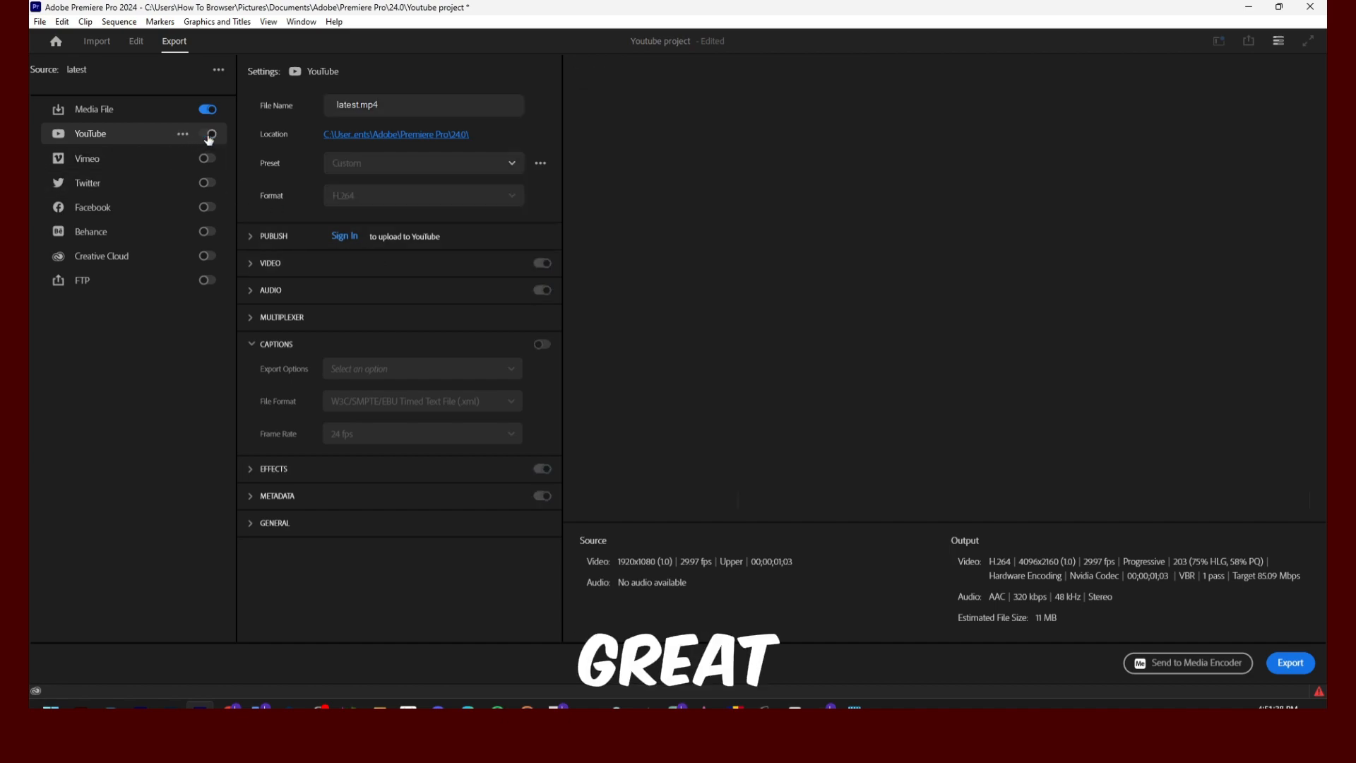
pyautogui.click(125, 111)
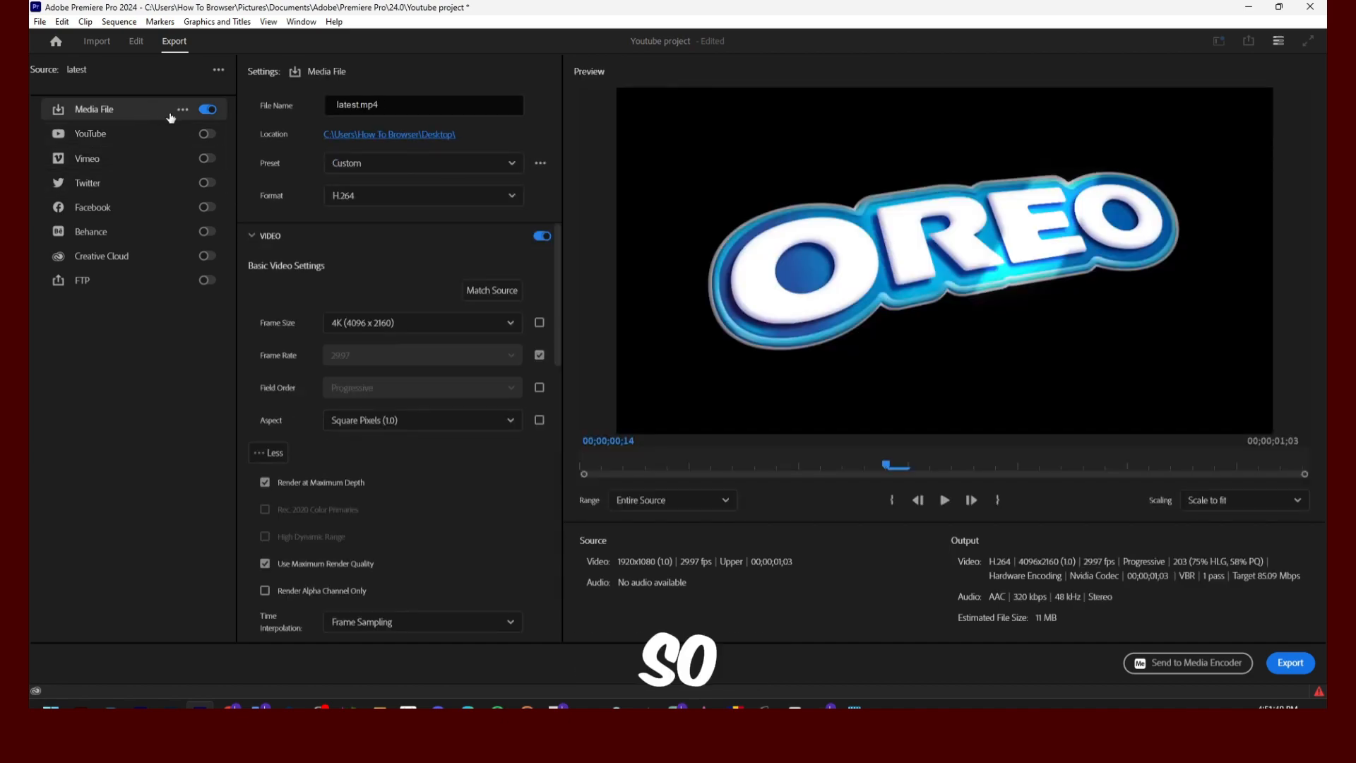
# Step: Return to the editing workspace, select the latest.jpg clip in the timeline and show the list of effects
pyautogui.click(134, 41)
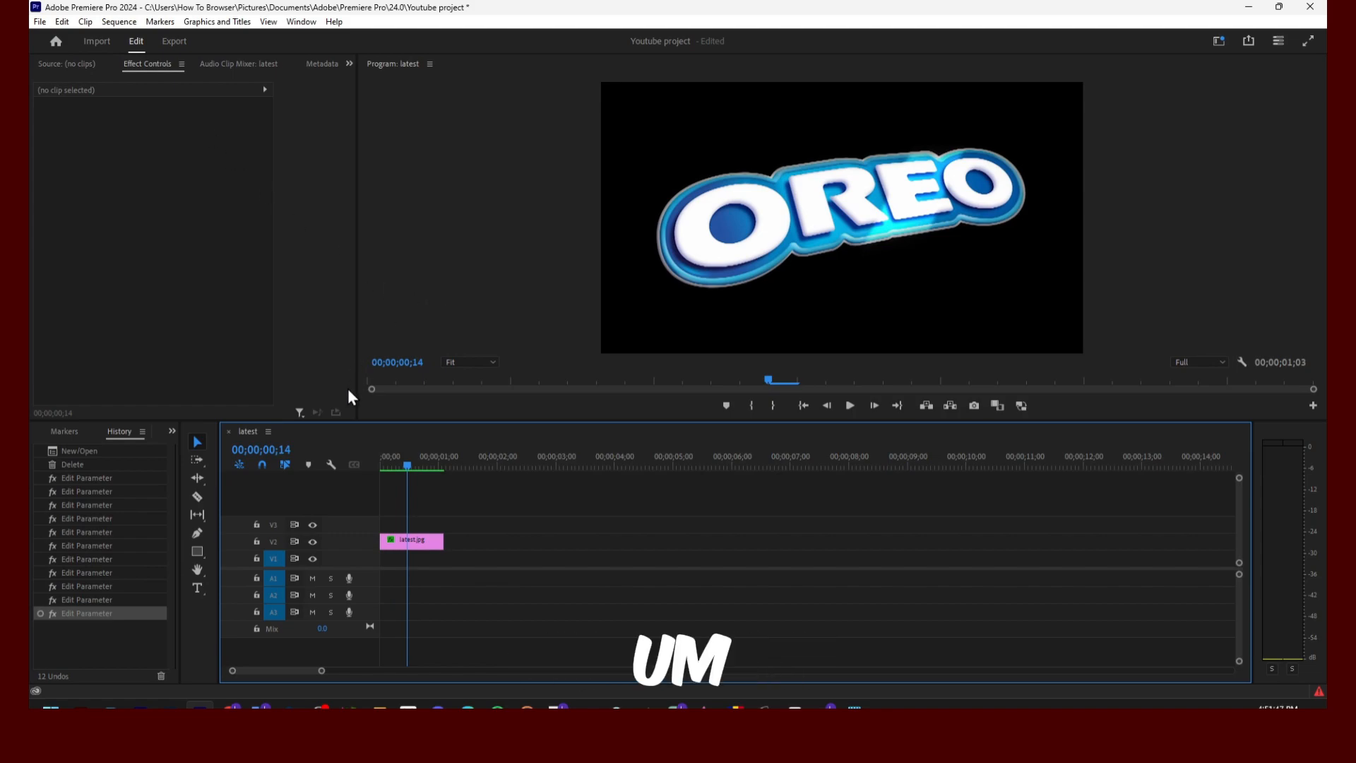
pyautogui.click(404, 541)
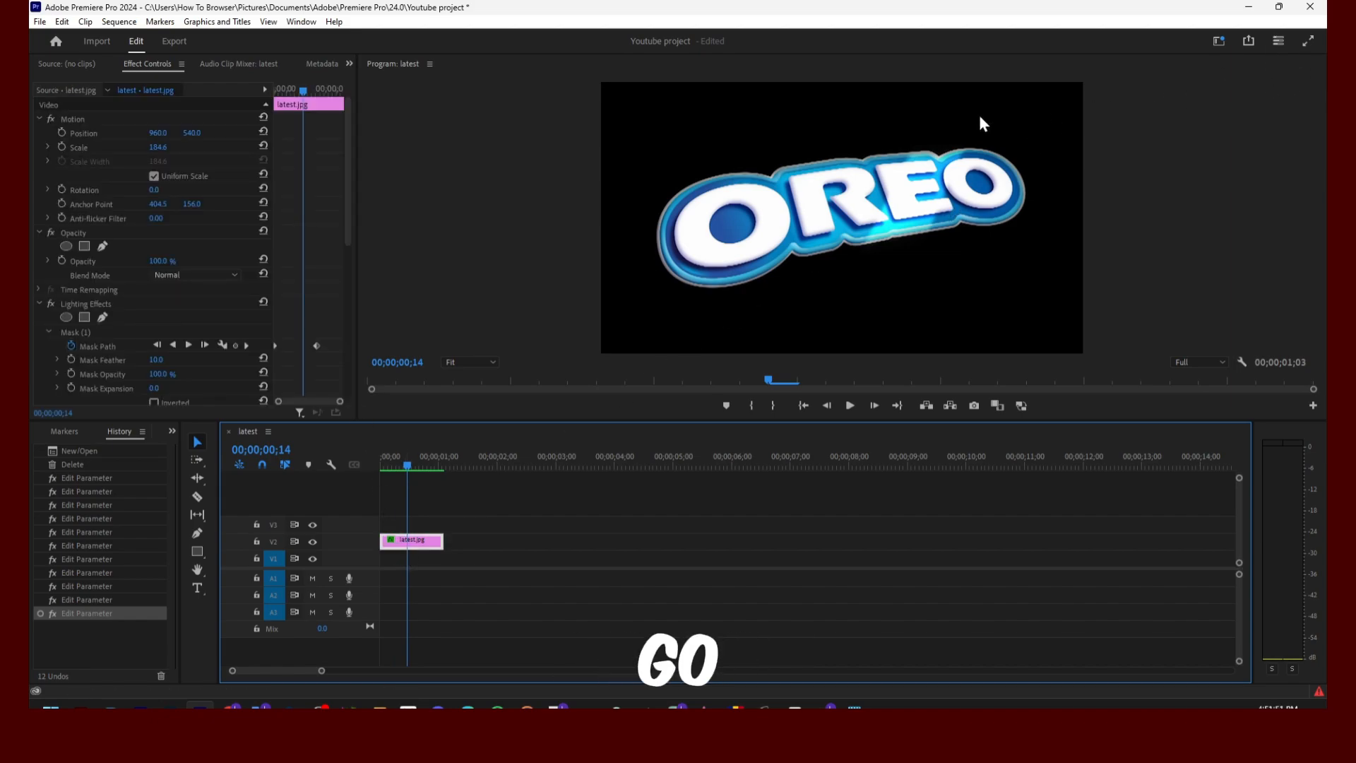
pyautogui.click(170, 429)
pyautogui.click(208, 507)
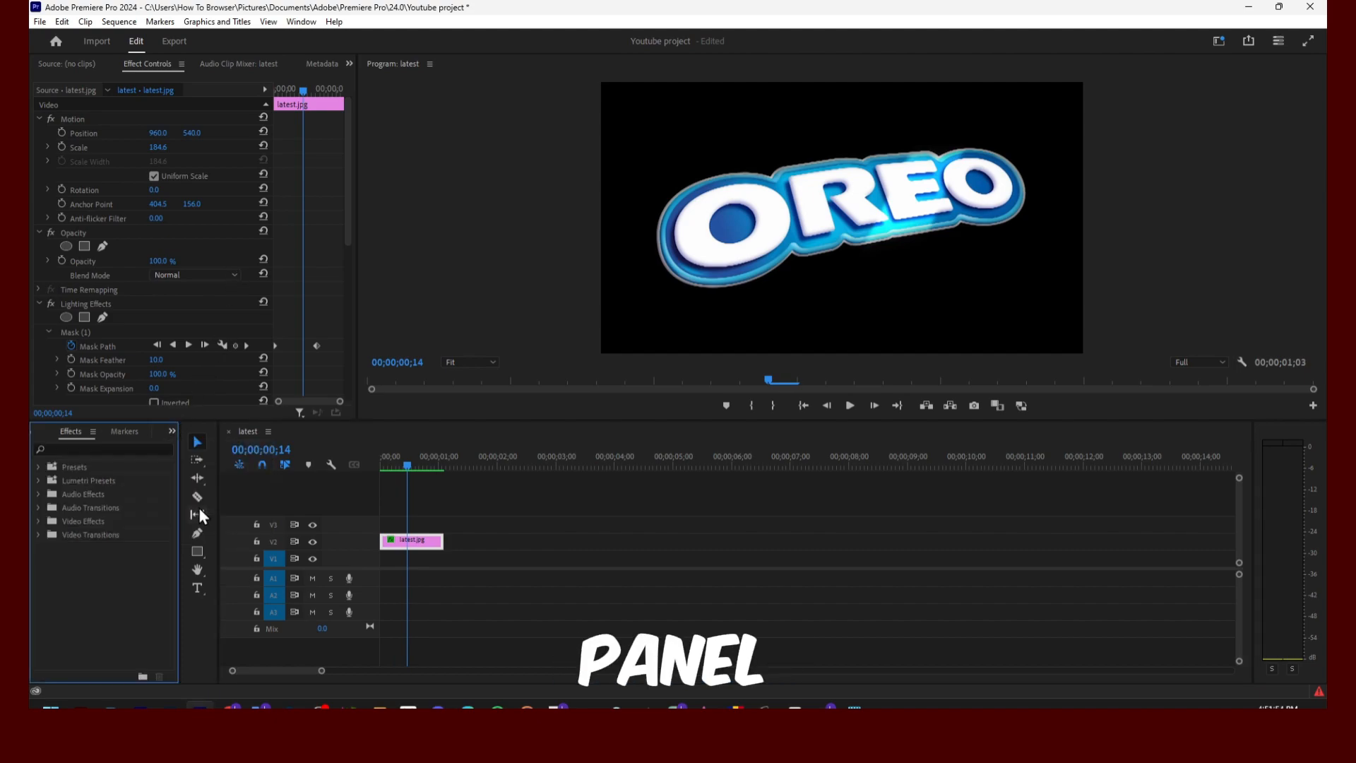
# Step: Search the effects for luma and select the Luma Key effect
pyautogui.click(109, 450)
pyautogui.write('guma')
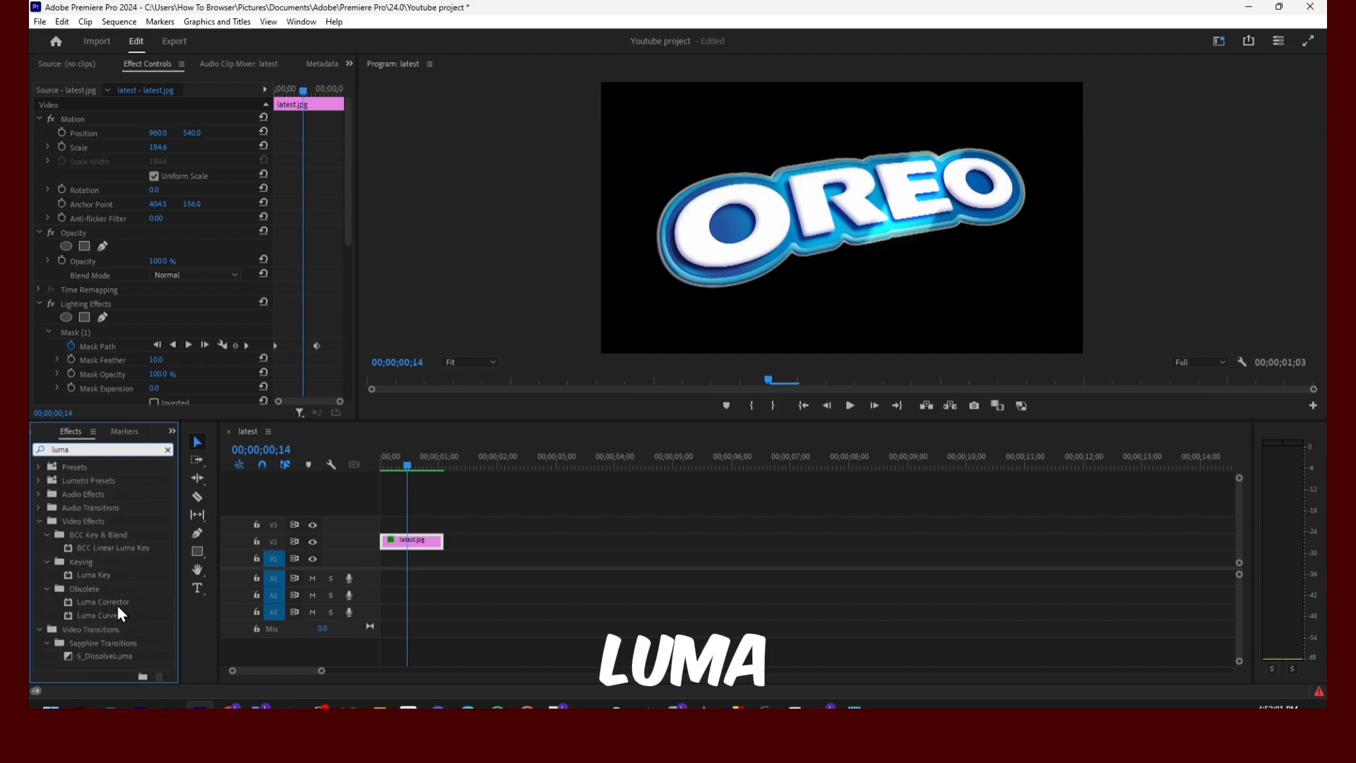
pyautogui.click(112, 574)
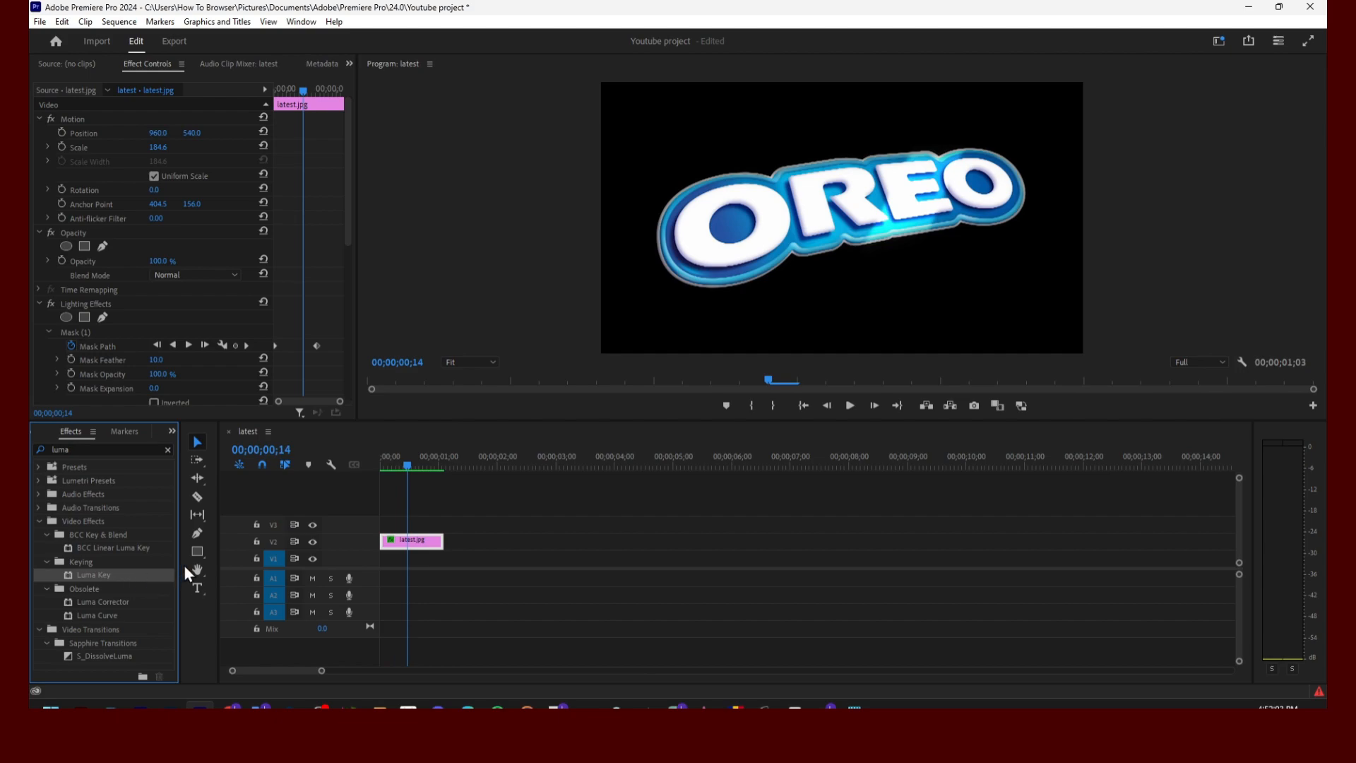
# Step: Search the effects for lumetri color, apply Lumetri Color to the latest.jpg clip and bring up its controls
pyautogui.click(167, 450)
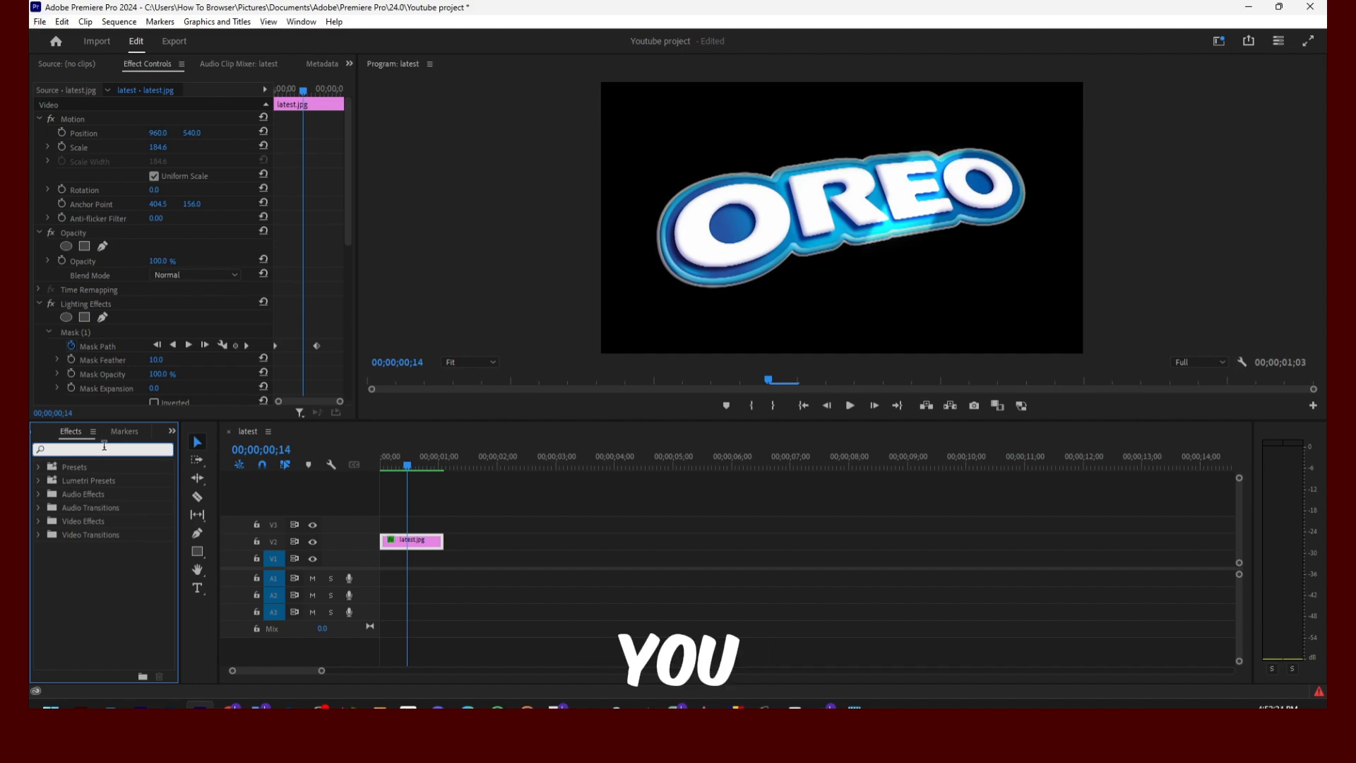
pyautogui.write('lumetri')
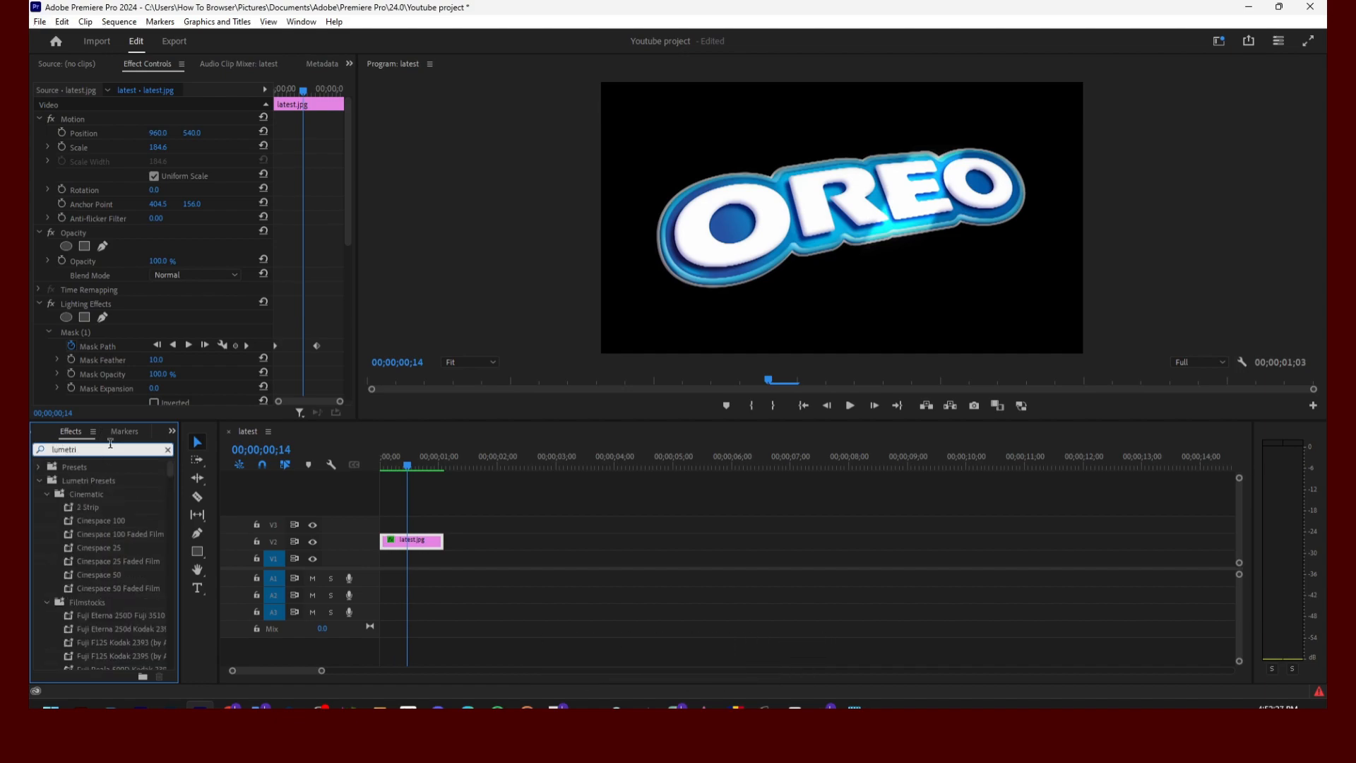
pyautogui.scroll(-10, 161, 505)
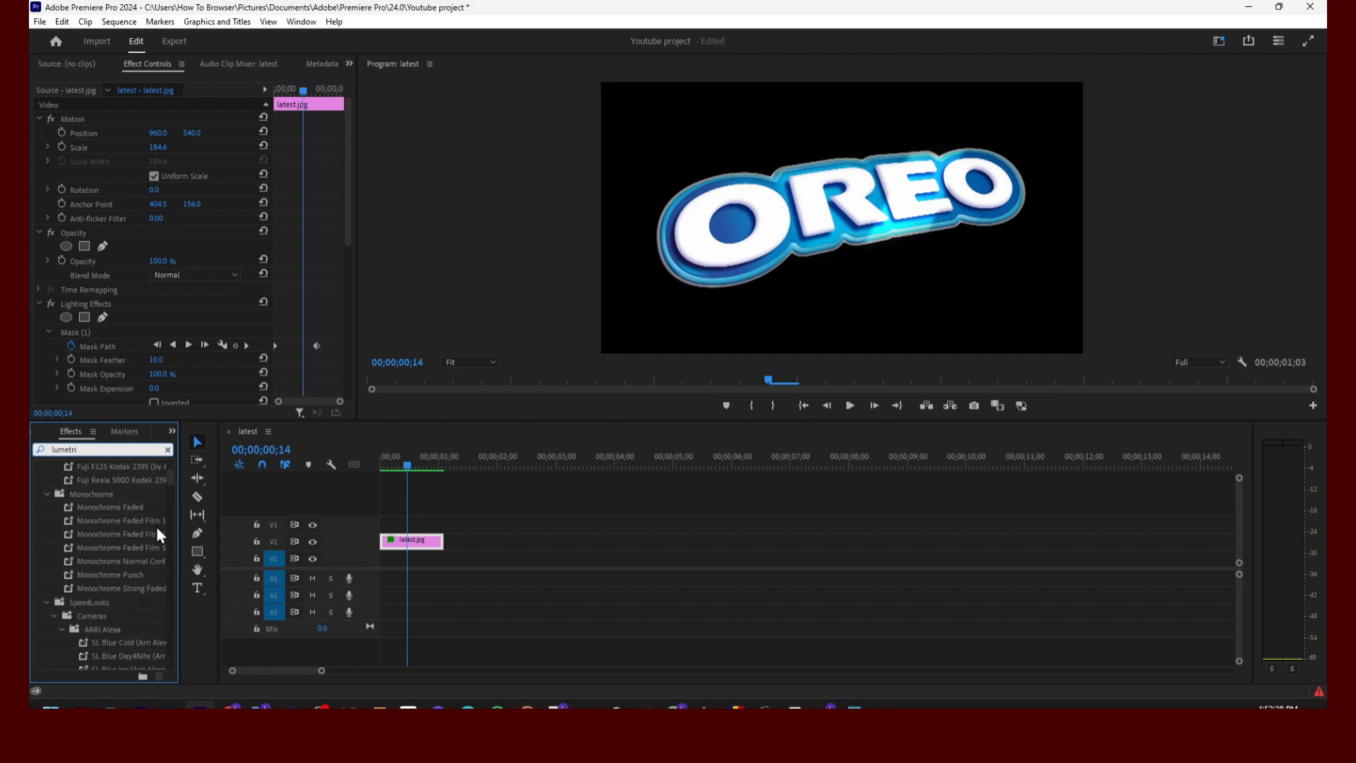
pyautogui.scroll(5, 155, 526)
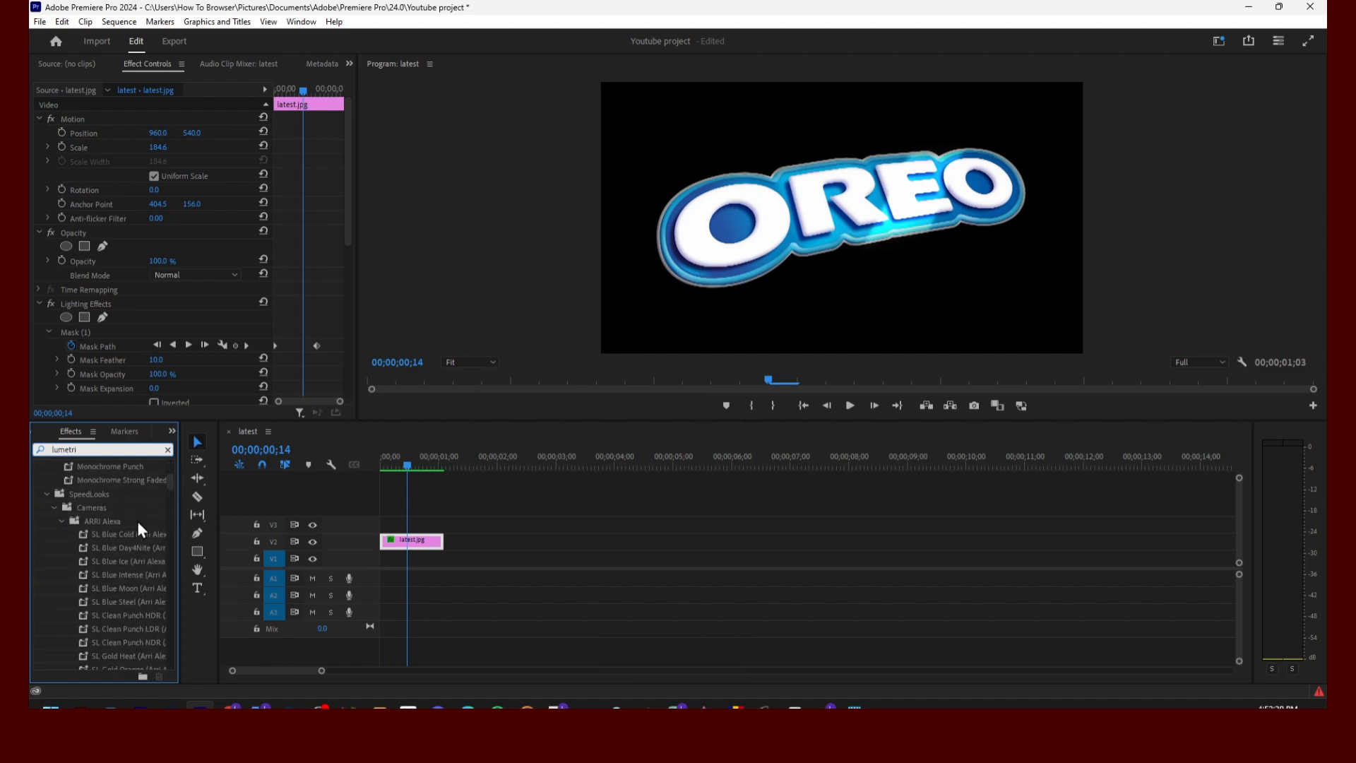
pyautogui.scroll(3, 148, 531)
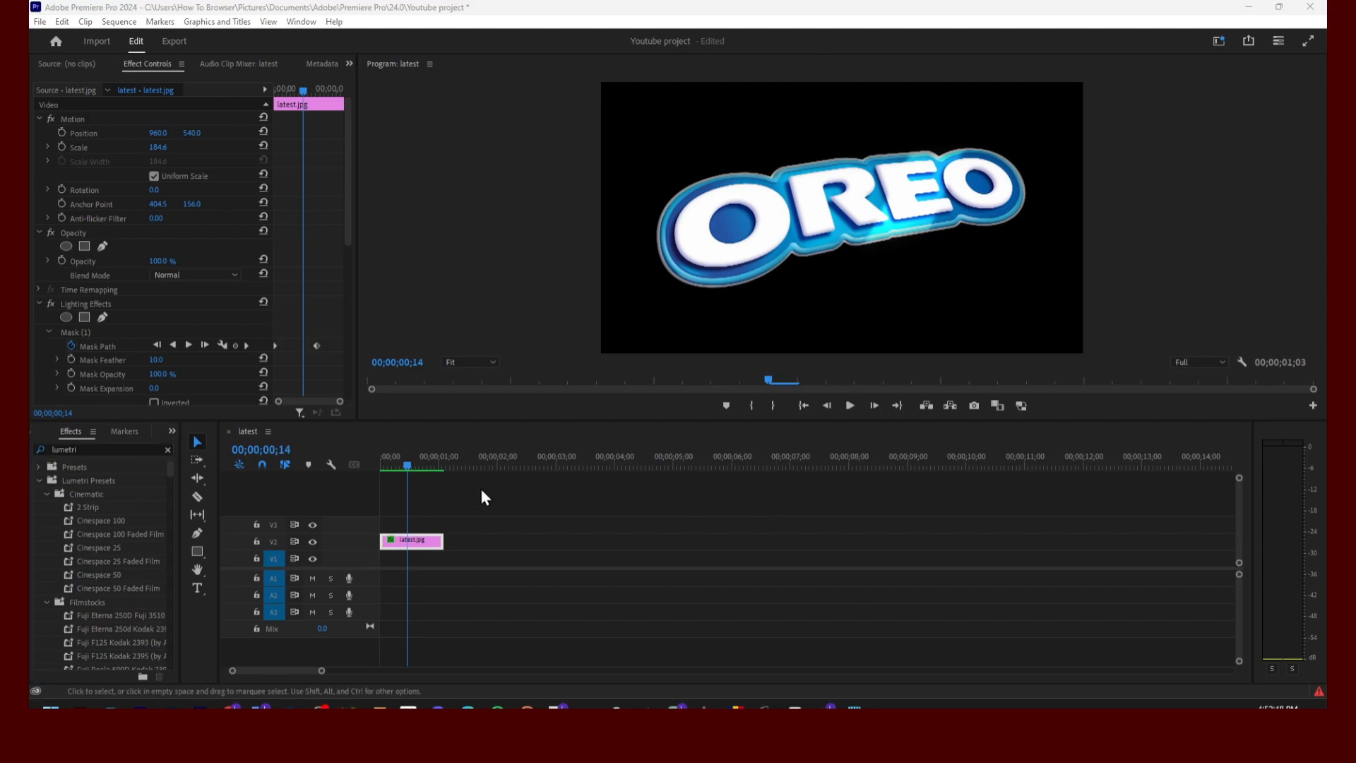
pyautogui.click(116, 447)
pyautogui.write('color')
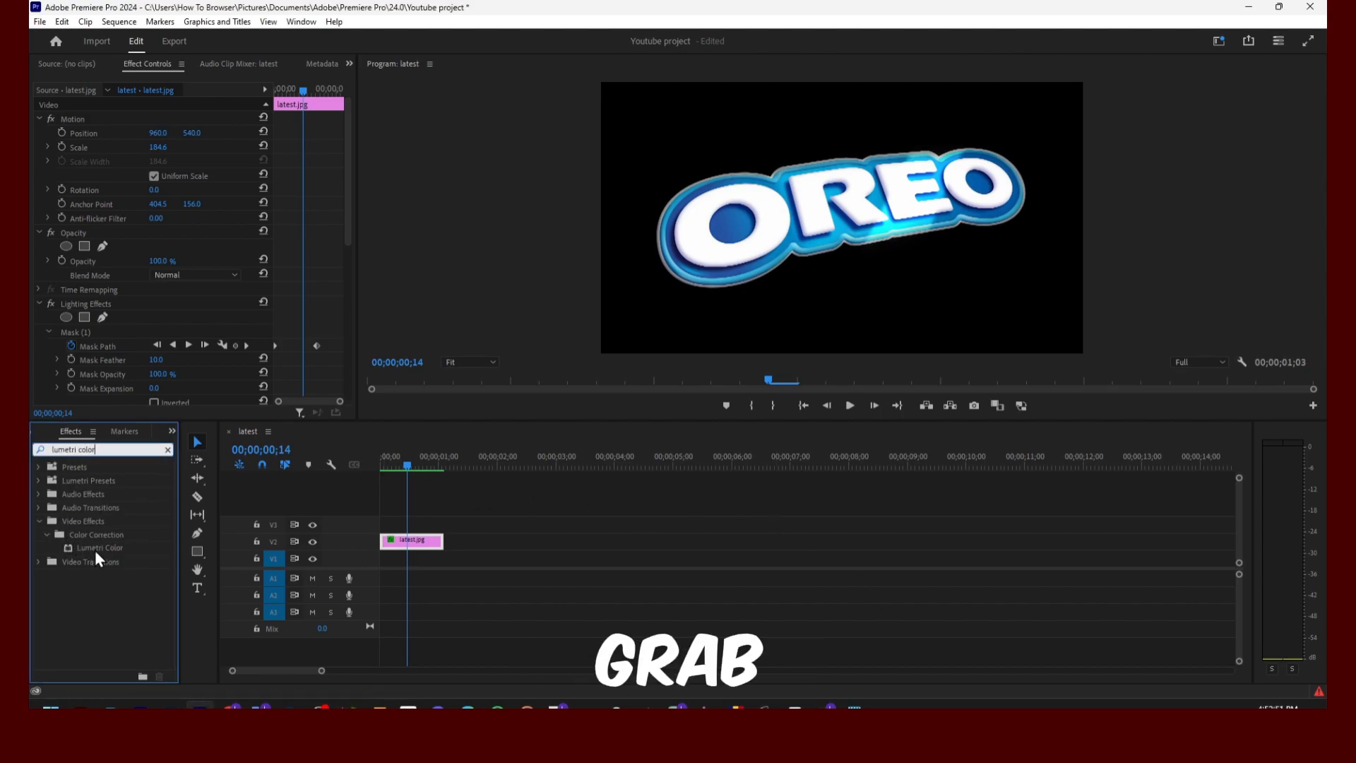
pyautogui.moveTo(95, 549); pyautogui.dragTo(410, 542)
pyautogui.scroll(-5, 246, 296)
pyautogui.scroll(-5, 245, 301)
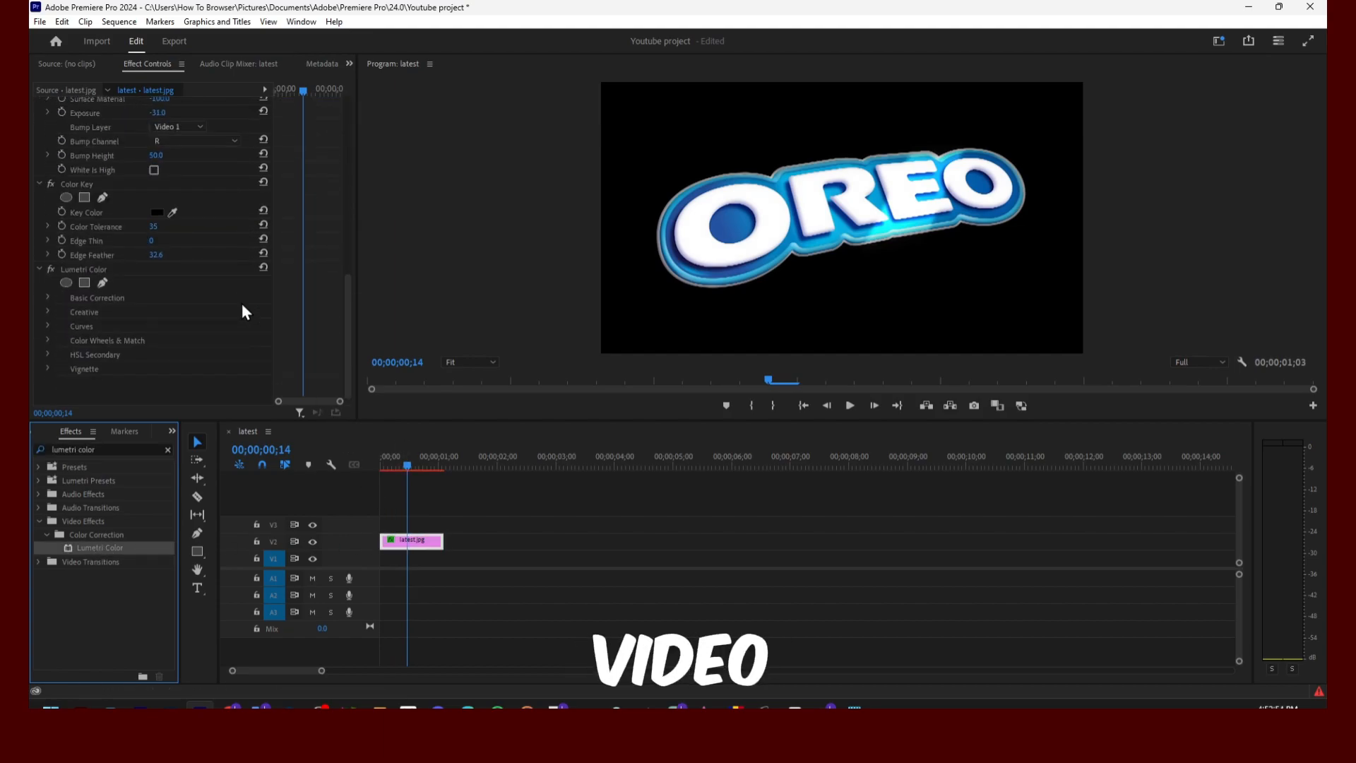
# Step: Expand Basic Correction in the clip's Lumetri Color effect and set its Intensity to 55
pyautogui.click(49, 297)
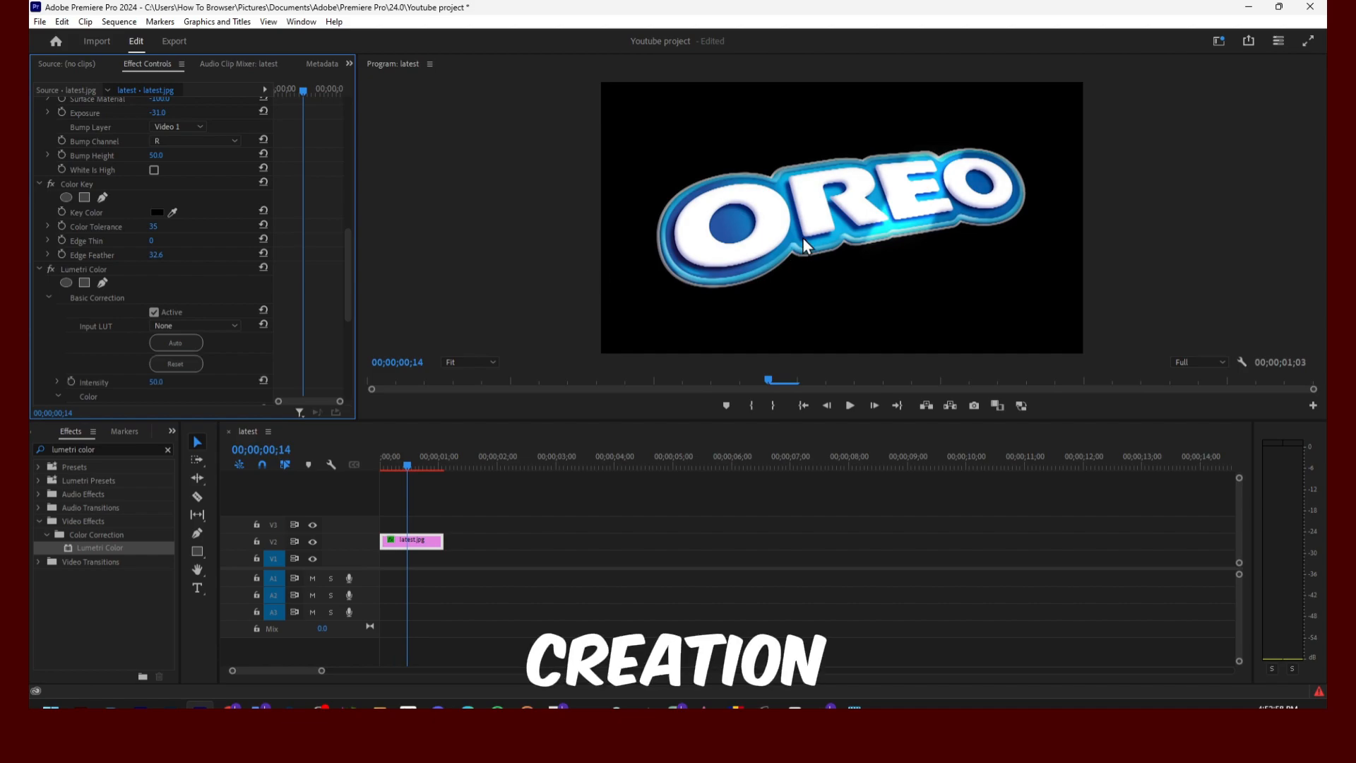
pyautogui.scroll(-3, 242, 279)
pyautogui.moveTo(153, 293); pyautogui.dragTo(188, 292)
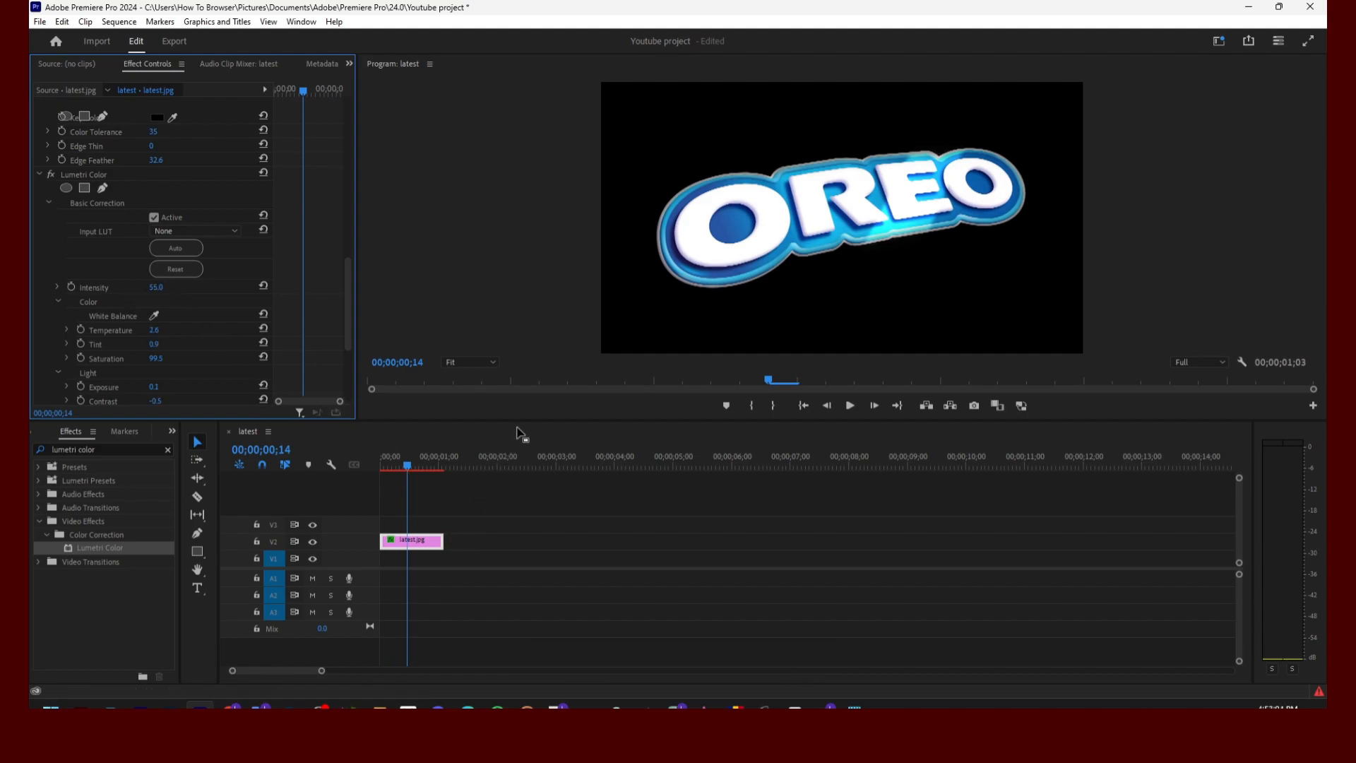
# Step: Bring up the effects list and switch to the Effects workspace
pyautogui.click(301, 21)
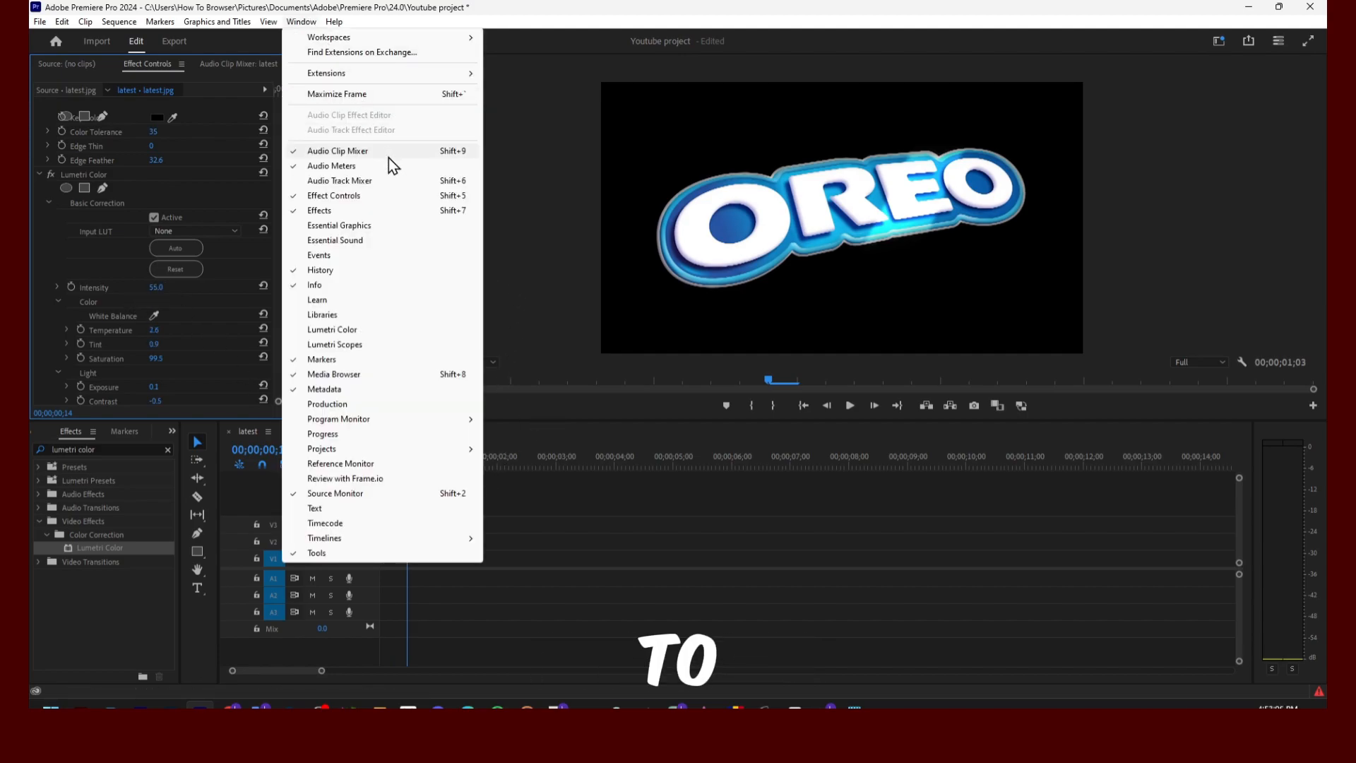
pyautogui.click(367, 209)
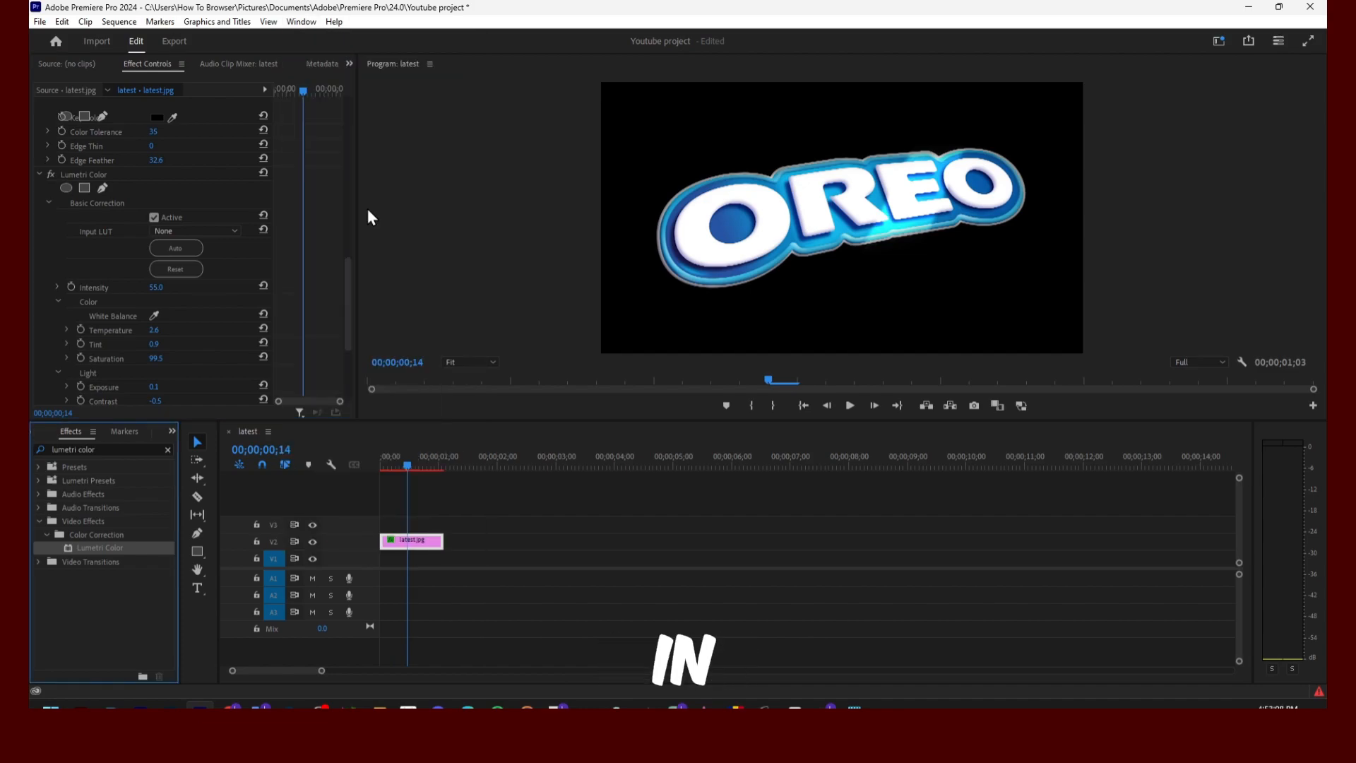
pyautogui.click(301, 22)
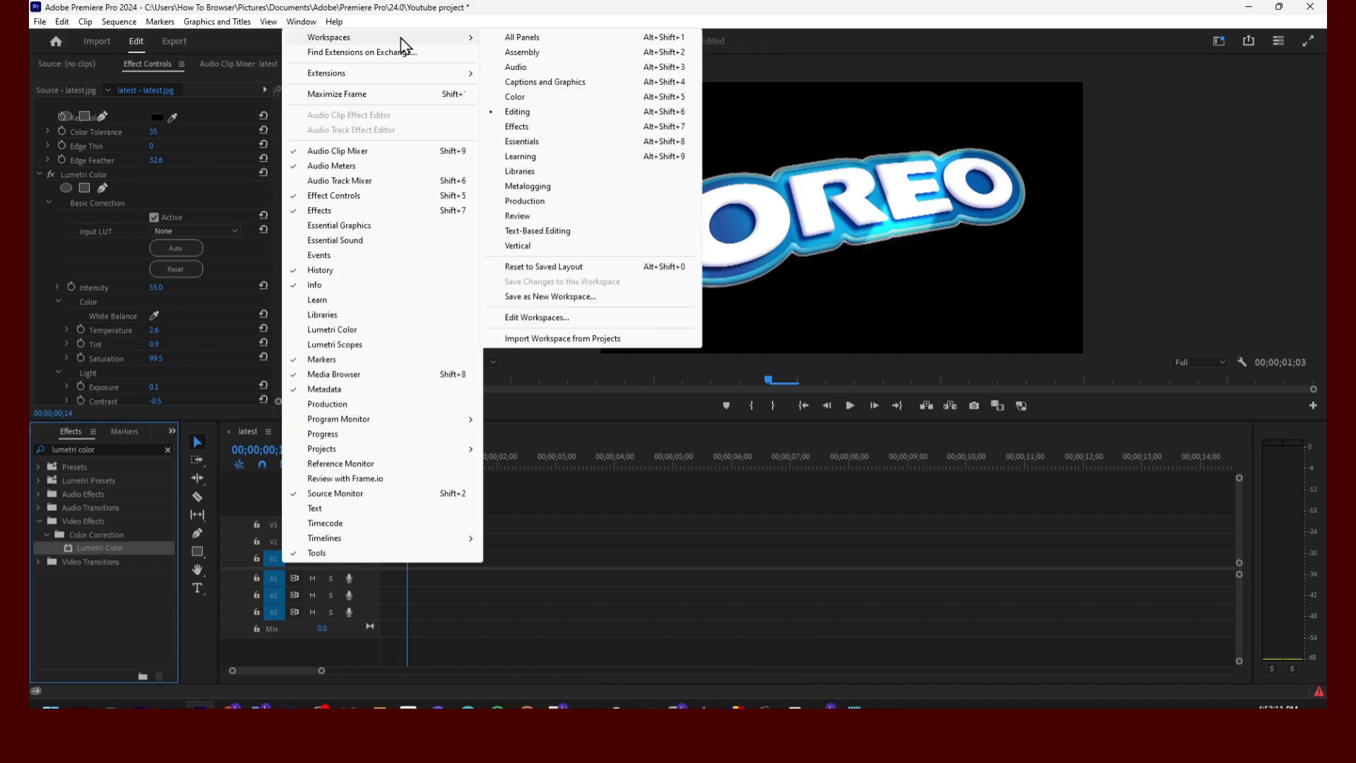
pyautogui.click(551, 127)
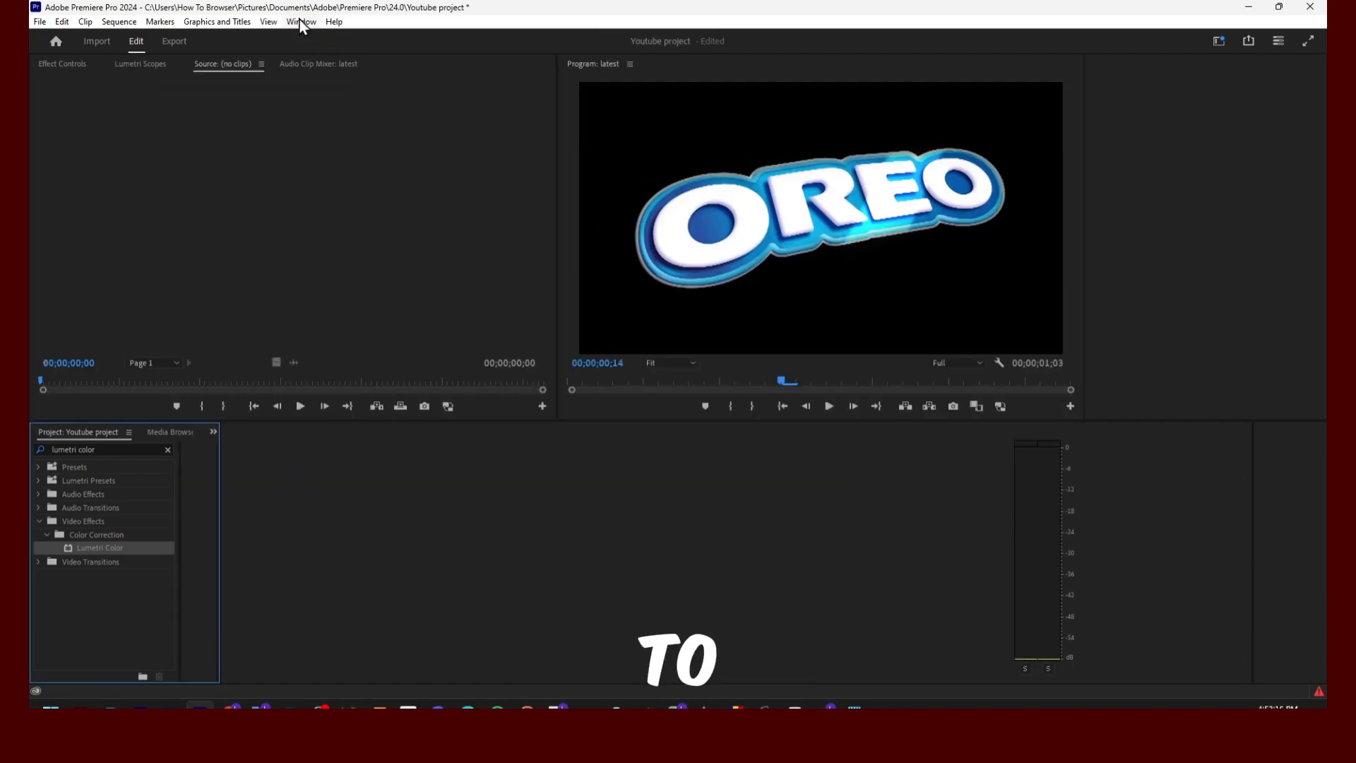
# Step: Switch to the Color workspace
pyautogui.click(299, 21)
pyautogui.moveTo(424, 41)
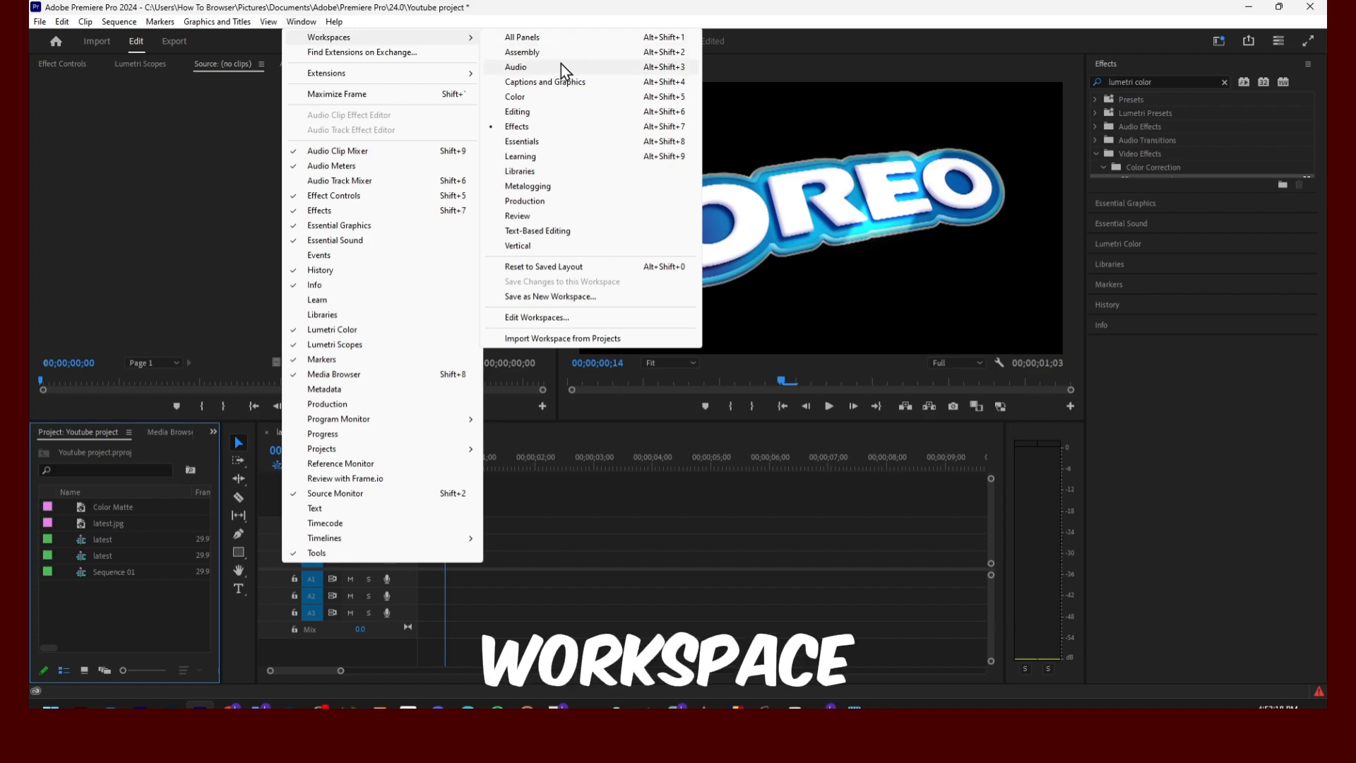
pyautogui.click(565, 96)
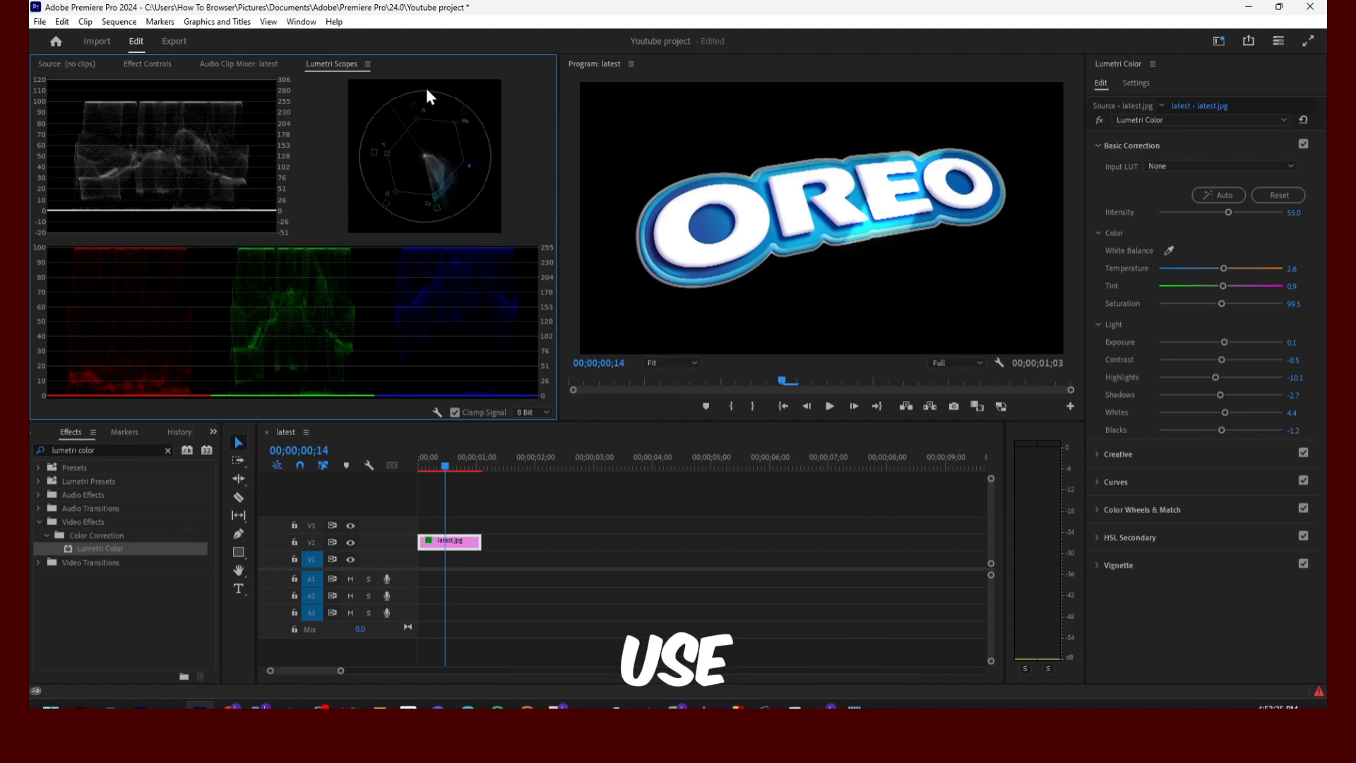
# Step: Set the Lumetri Basic Correction of latest.jpg to Intensity 100, Contrast -100, Shadows -100 and Whites 16.3, with the playhead at 00;00;00;06
pyautogui.moveTo(1228, 212); pyautogui.dragTo(1284, 213)
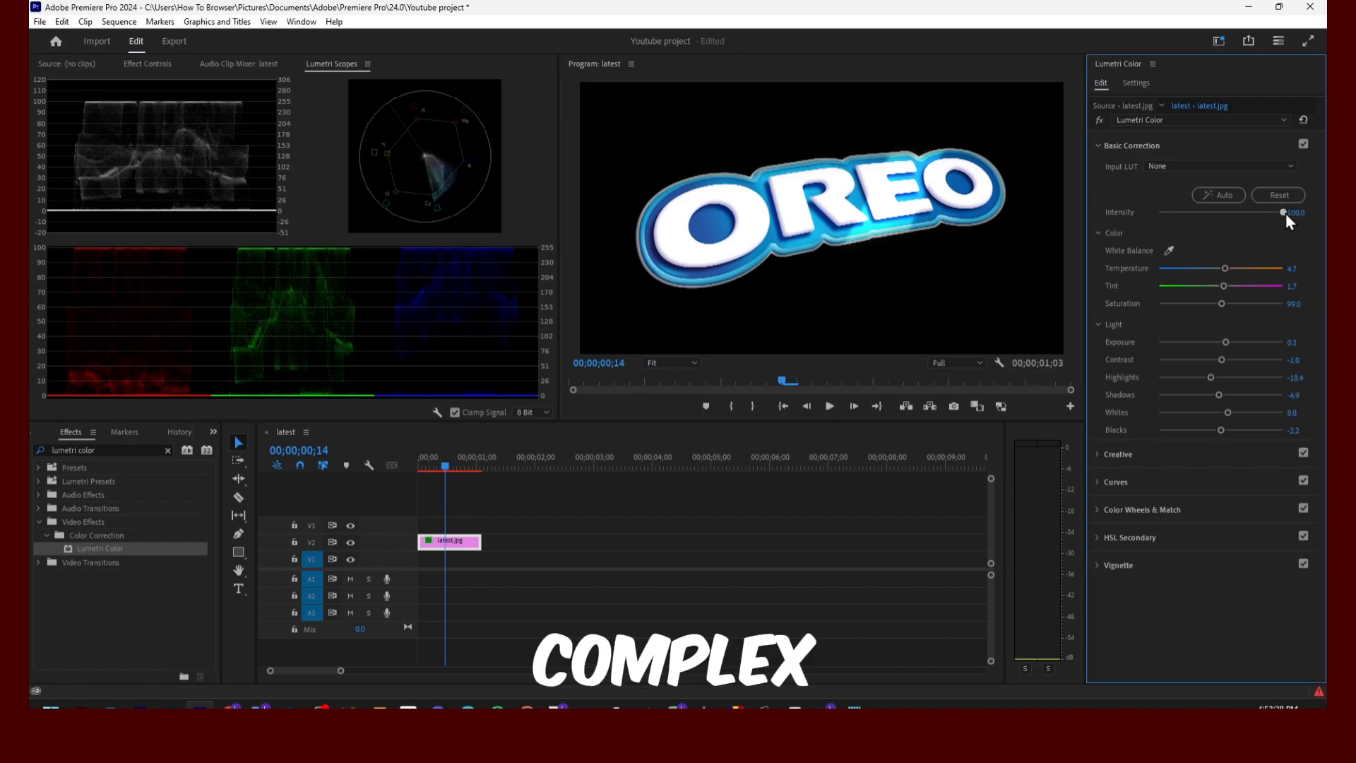
pyautogui.moveTo(453, 466); pyautogui.dragTo(431, 465)
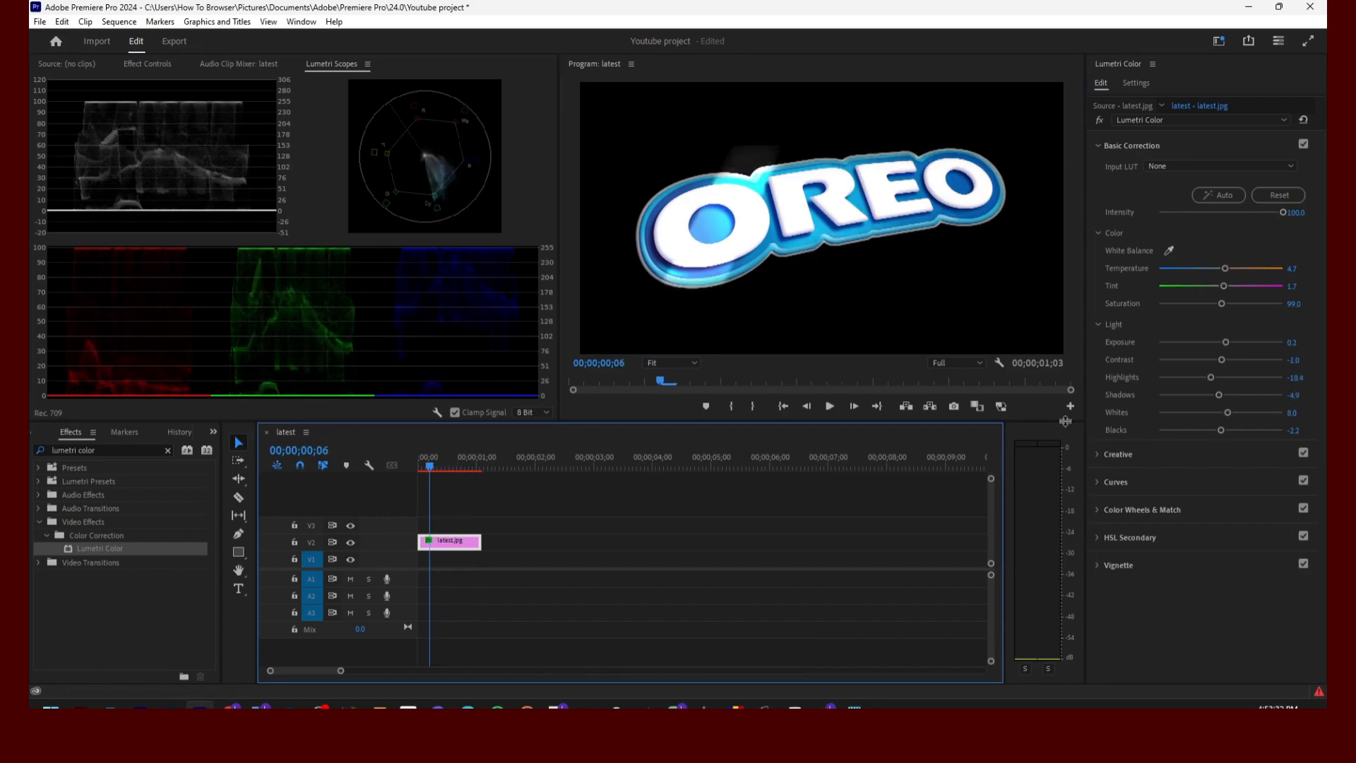
pyautogui.moveTo(1222, 360); pyautogui.dragTo(1161, 370)
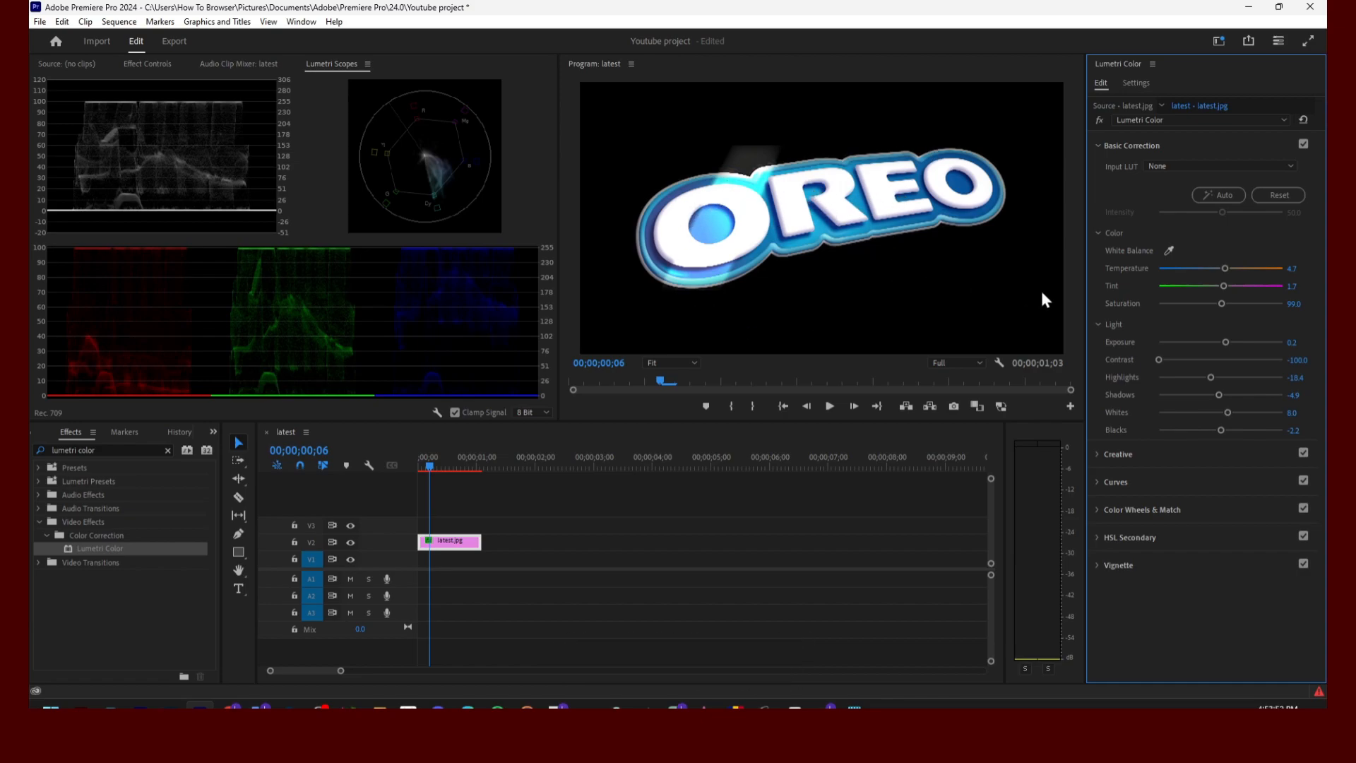
pyautogui.moveTo(1218, 394); pyautogui.dragTo(1144, 404)
pyautogui.moveTo(1228, 412)
pyautogui.mouseDown()
pyautogui.moveTo(1257, 414)
pyautogui.moveTo(1231, 417)
pyautogui.mouseUp()
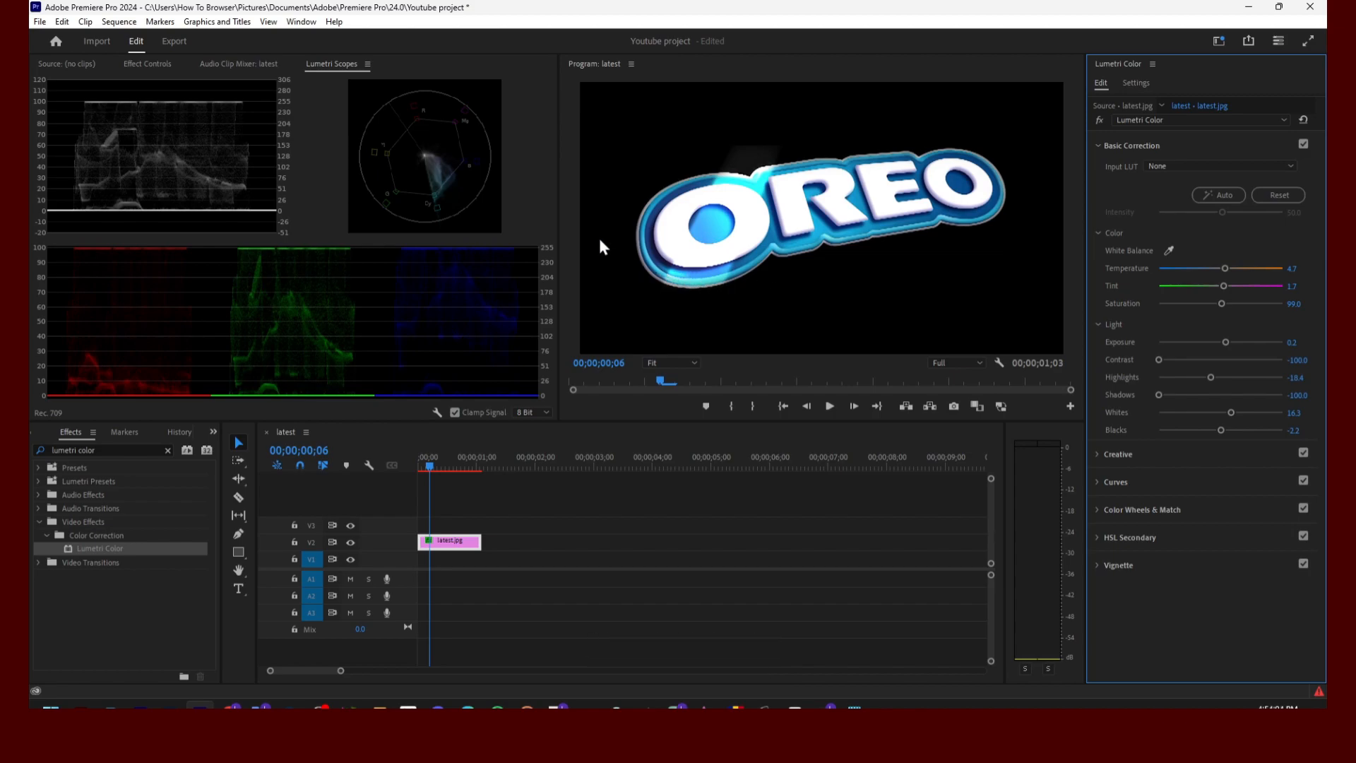
# Step: Search the effects for shape and select the S_Shape effect
pyautogui.tripleClick(127, 449)
pyautogui.write('shape')
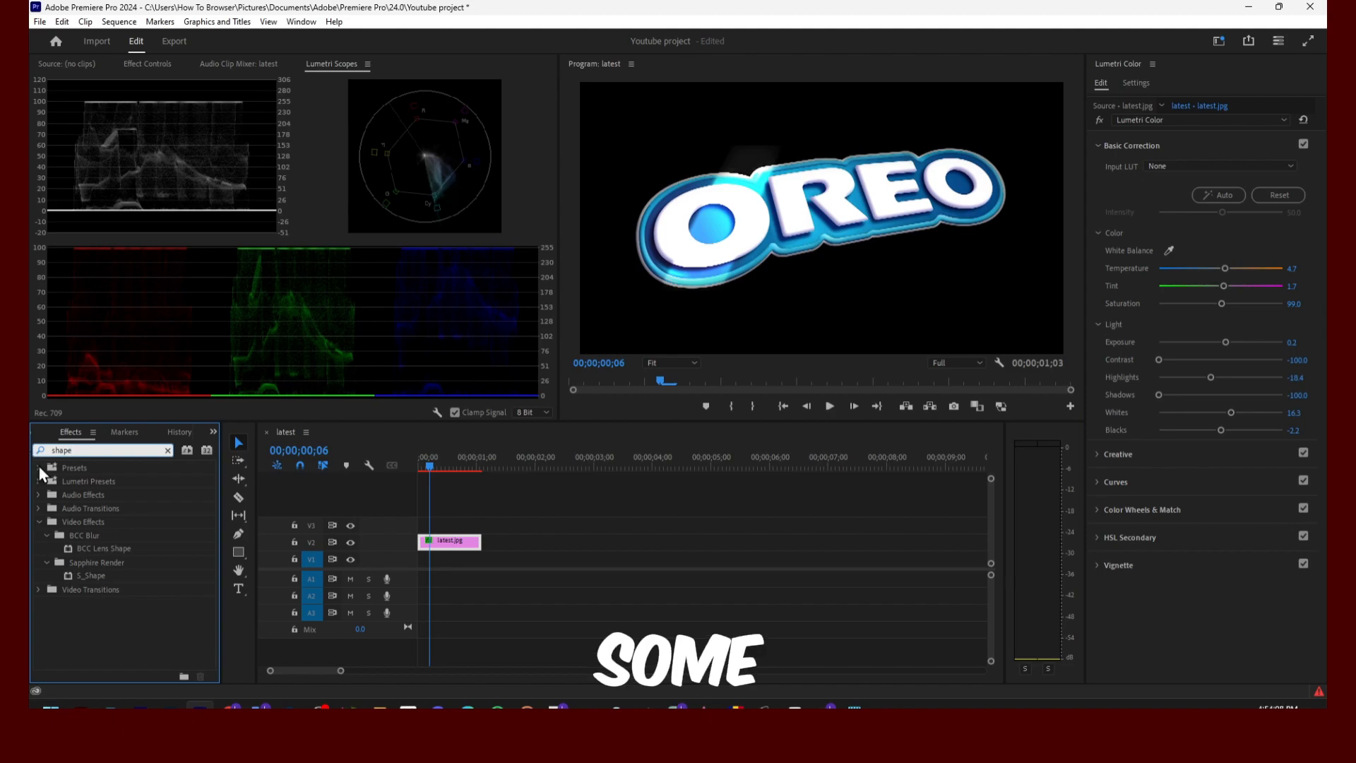
pyautogui.moveTo(152, 576); pyautogui.dragTo(168, 569)
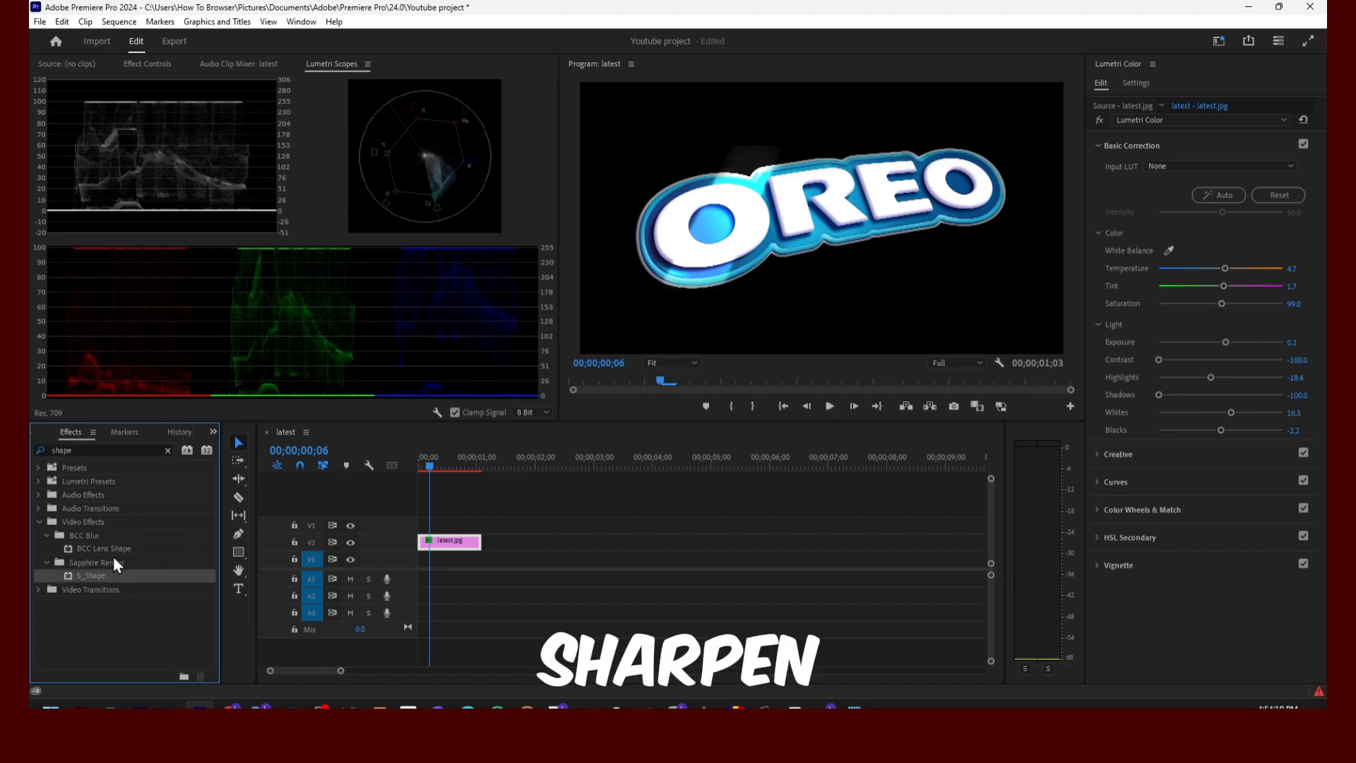
pyautogui.doubleClick(106, 453)
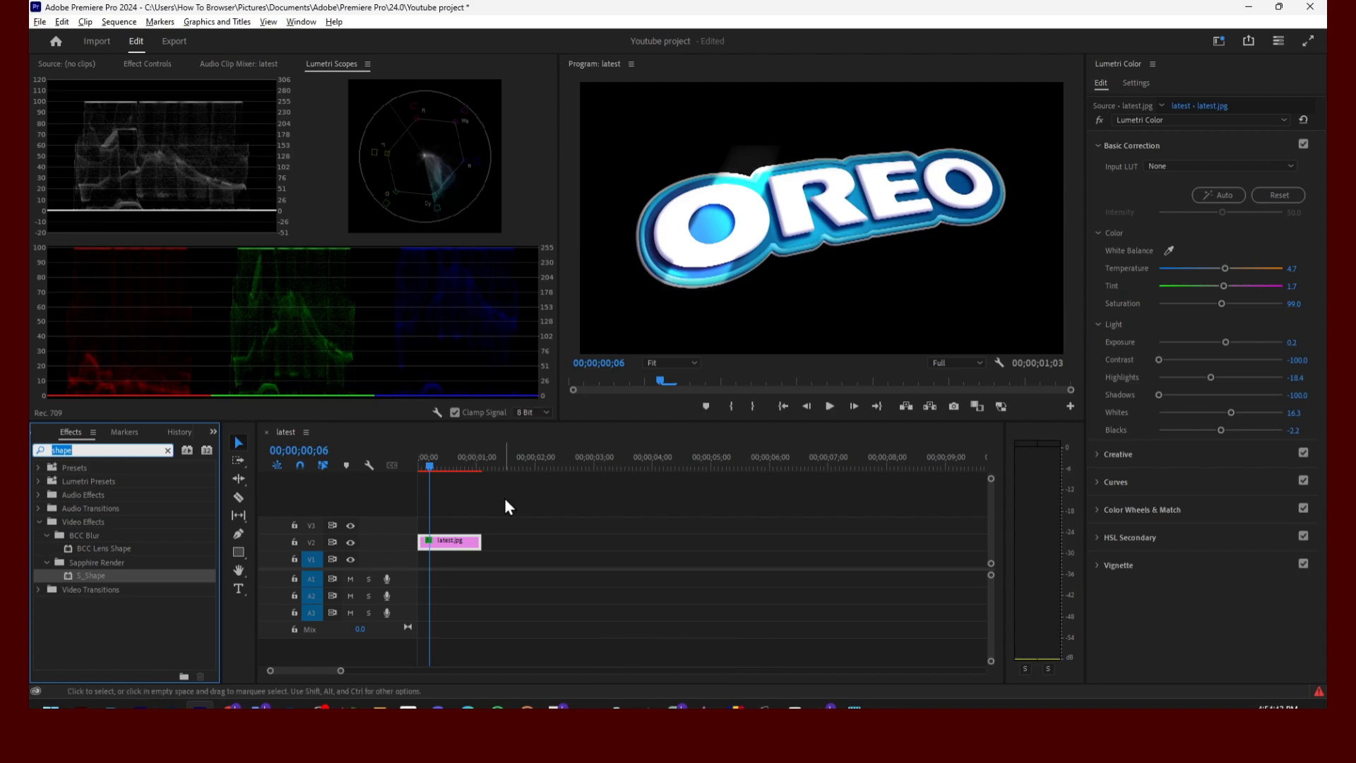
# Step: Insert six copies of the latest.jpg clip into the timeline, starting at 00;00;00;09
pyautogui.moveTo(428, 467)
pyautogui.mouseDown()
pyautogui.moveTo(452, 469)
pyautogui.moveTo(435, 467)
pyautogui.mouseUp()
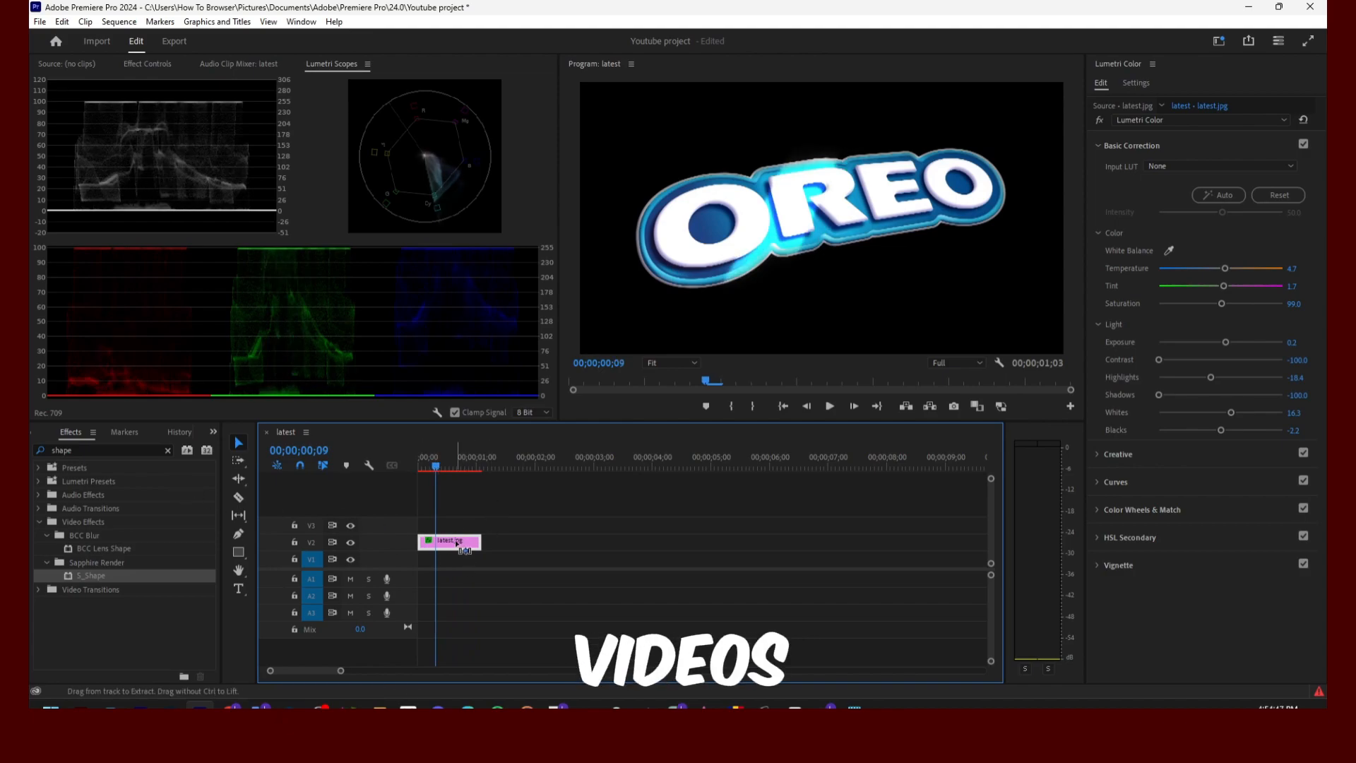
pyautogui.hotkey('ctrl', 'shift', 'v')
pyautogui.hotkey('ctrl', 'shift', 'v')
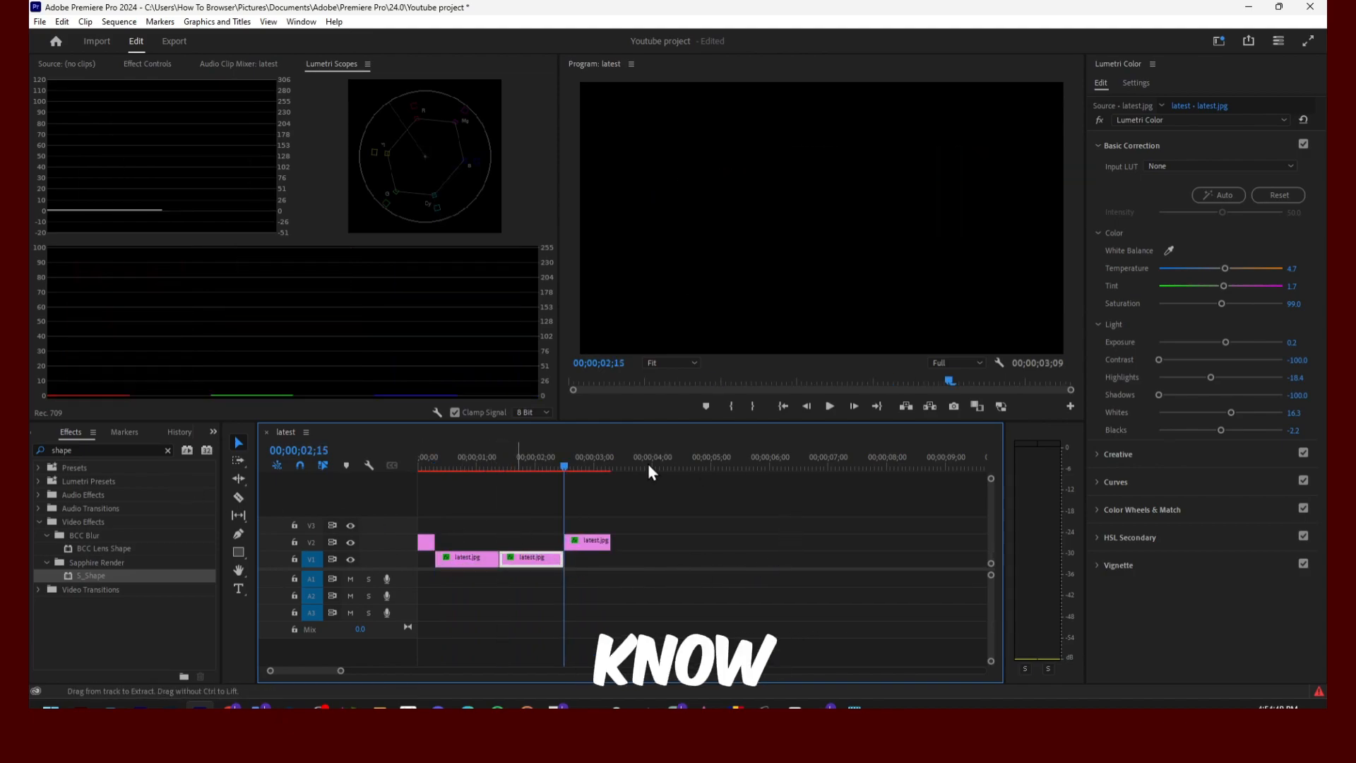
pyautogui.hotkey('ctrl', 'shift', 'v')
pyautogui.hotkey('ctrl', 'shift', 'v')
pyautogui.hotkey('ctrl', 'shift', 'v')
pyautogui.hotkey('ctrl', 'shift', 'v')
# Step: Mark in and out points around the timeline section from just past two seconds to about four seconds
pyautogui.moveTo(694, 459); pyautogui.dragTo(523, 468)
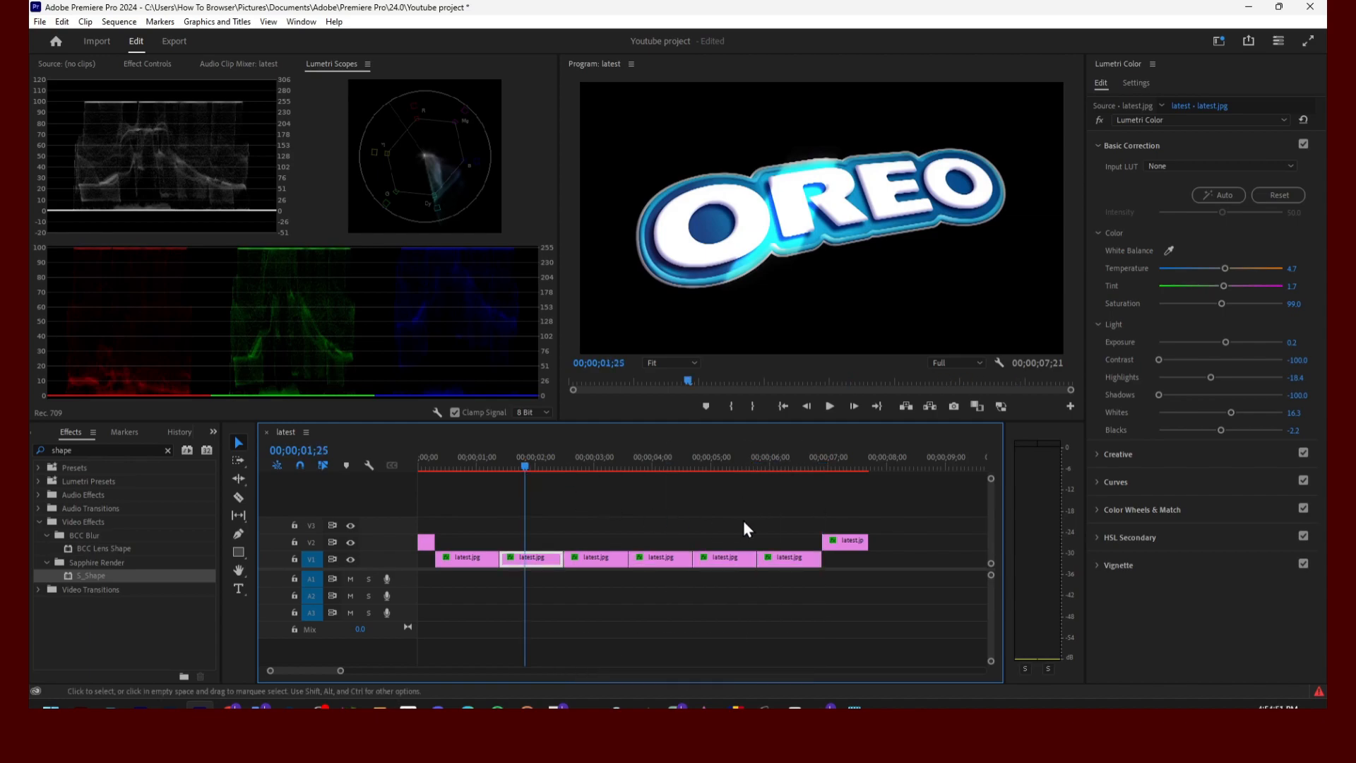
pyautogui.moveTo(613, 460); pyautogui.dragTo(552, 481)
pyautogui.moveTo(558, 480)
pyautogui.mouseDown()
pyautogui.moveTo(410, 470)
pyautogui.moveTo(533, 480)
pyautogui.mouseUp()
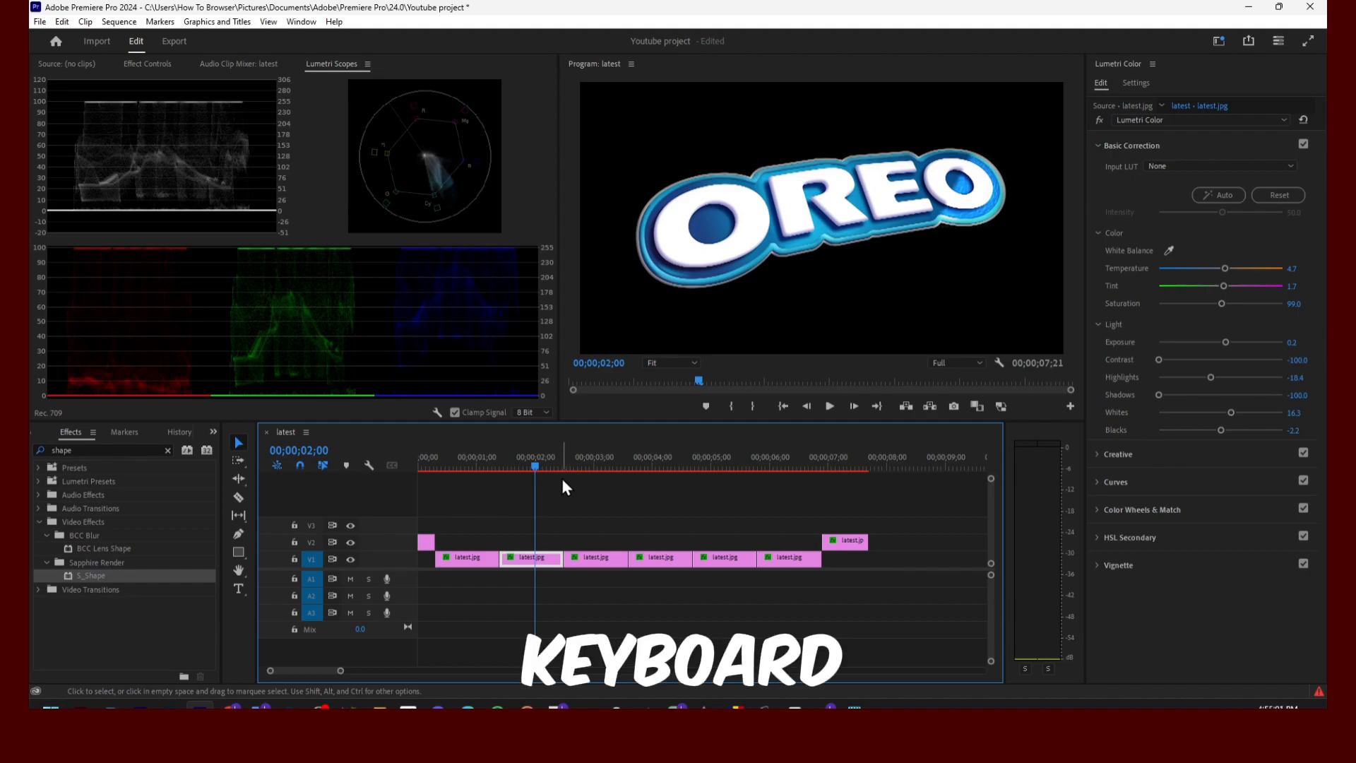
pyautogui.press('i')
pyautogui.moveTo(541, 469)
pyautogui.mouseDown()
pyautogui.moveTo(635, 470)
pyautogui.moveTo(536, 467)
pyautogui.moveTo(618, 450)
pyautogui.moveTo(653, 463)
pyautogui.moveTo(464, 463)
pyautogui.moveTo(659, 457)
pyautogui.mouseUp()
pyautogui.press('o')
pyautogui.moveTo(465, 452)
pyautogui.mouseDown()
pyautogui.moveTo(647, 465)
pyautogui.moveTo(581, 452)
pyautogui.moveTo(608, 455)
pyautogui.mouseUp()
pyautogui.click(537, 466)
pyautogui.press('i')
pyautogui.press('o')
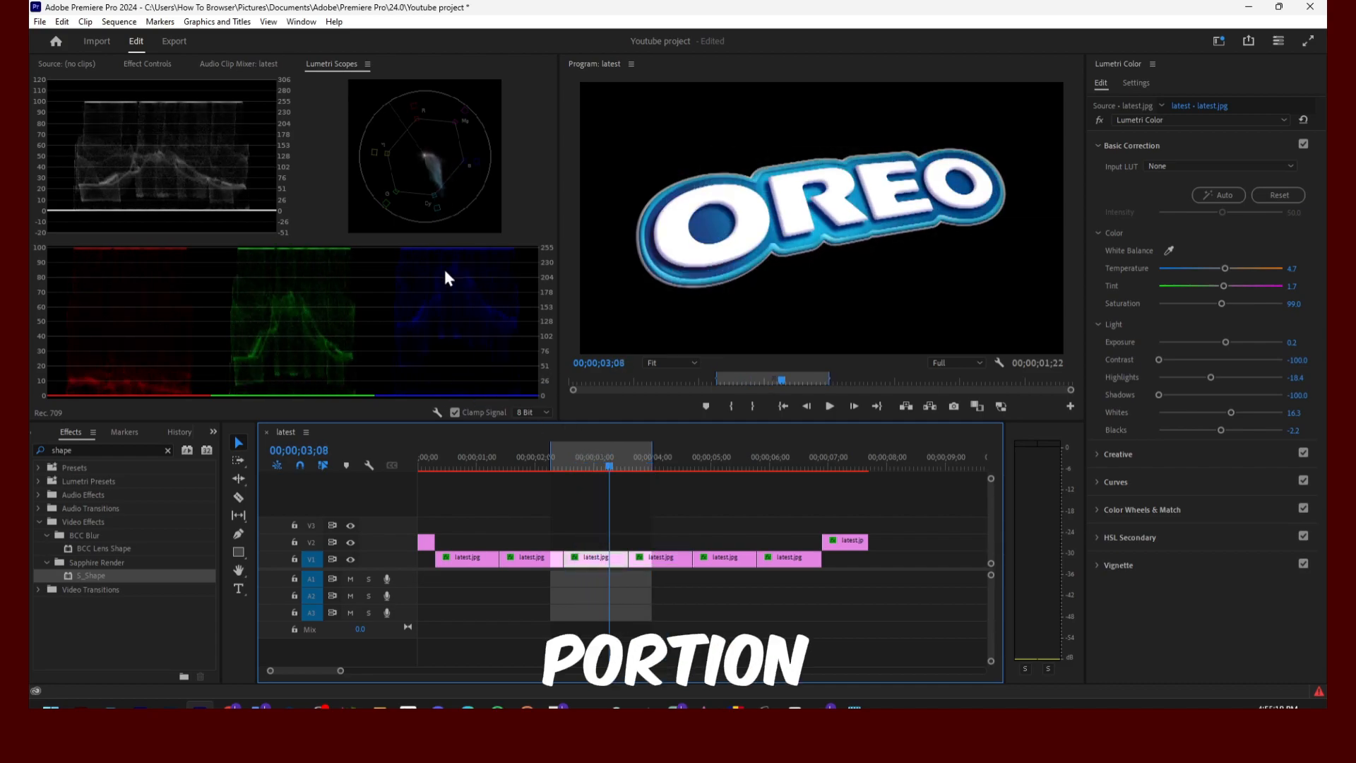
# Step: Check the sequence in the export preview by scrubbing through it, and return to the editing timeline
pyautogui.click(174, 41)
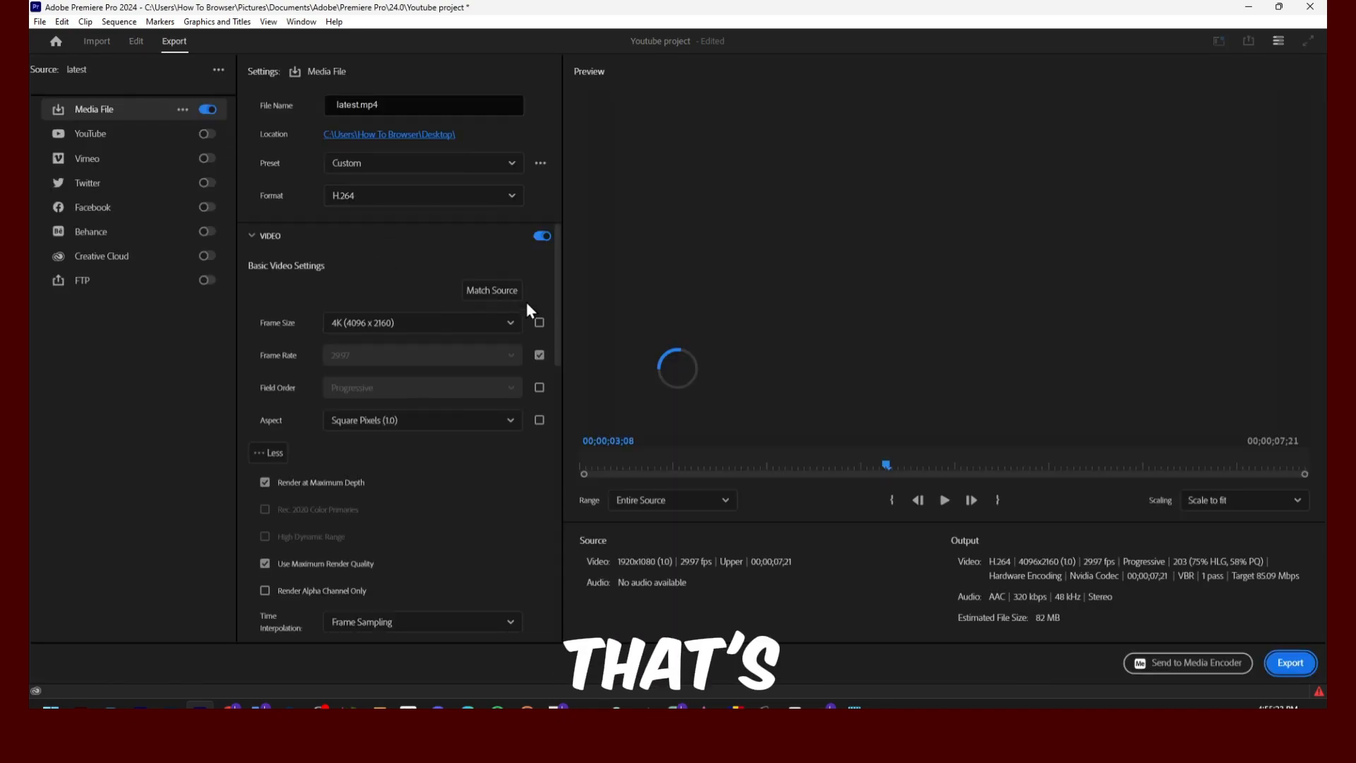
pyautogui.moveTo(883, 472); pyautogui.dragTo(790, 469)
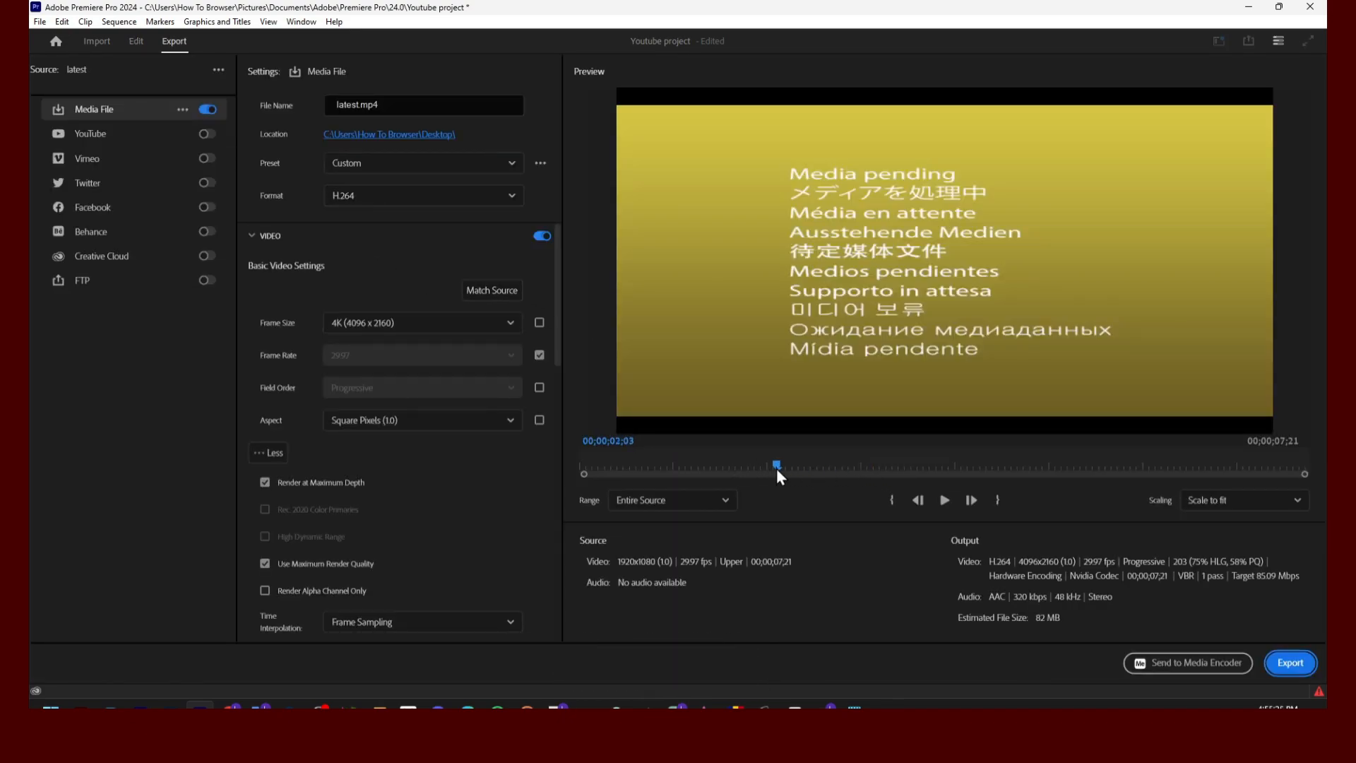
pyautogui.moveTo(898, 471); pyautogui.dragTo(779, 464)
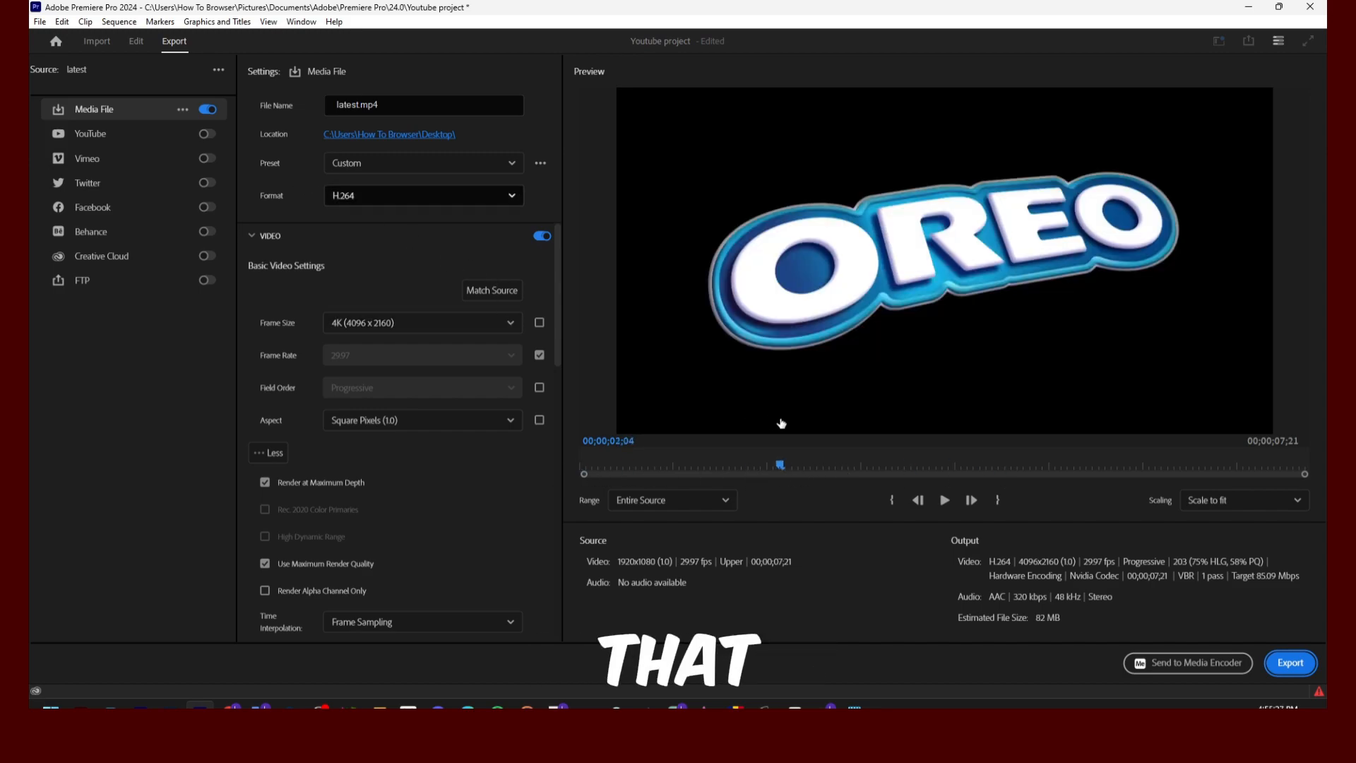
pyautogui.moveTo(906, 473); pyautogui.dragTo(975, 482)
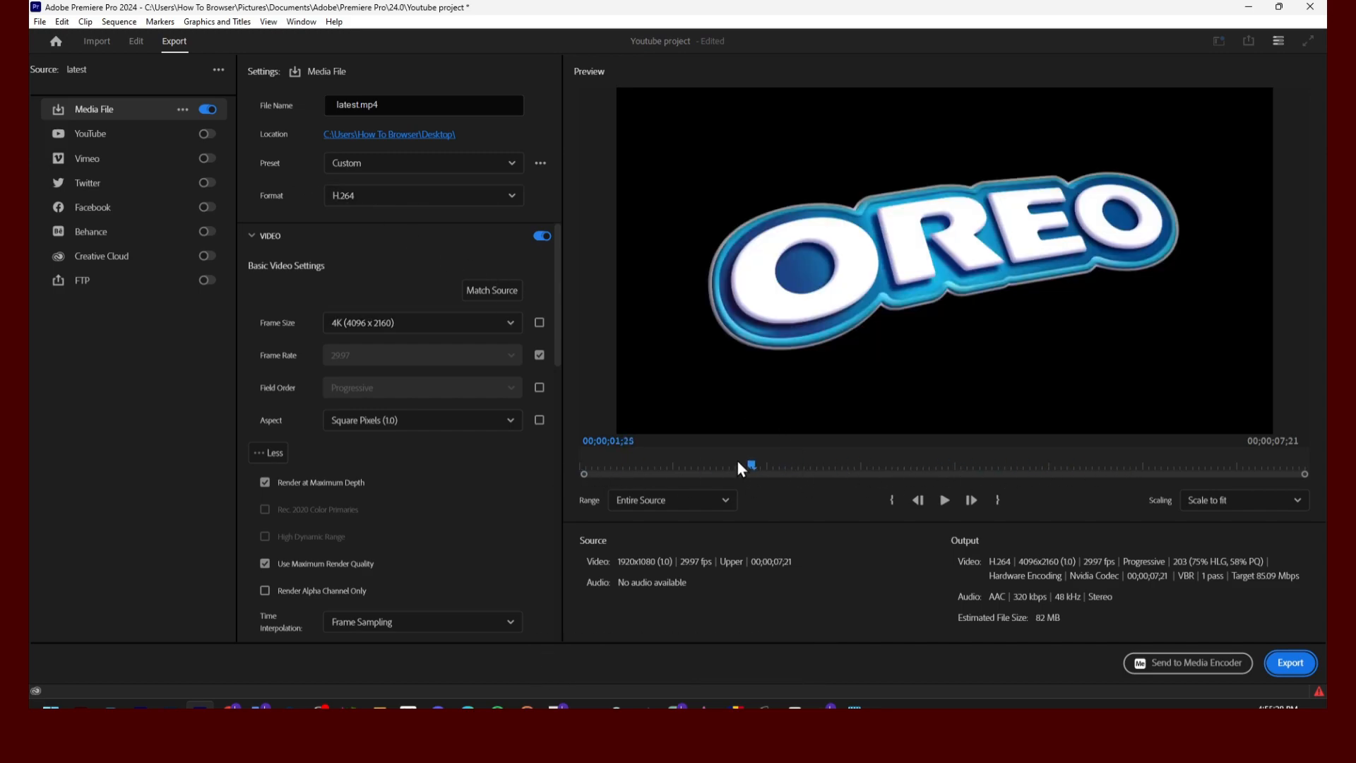
pyautogui.click(138, 44)
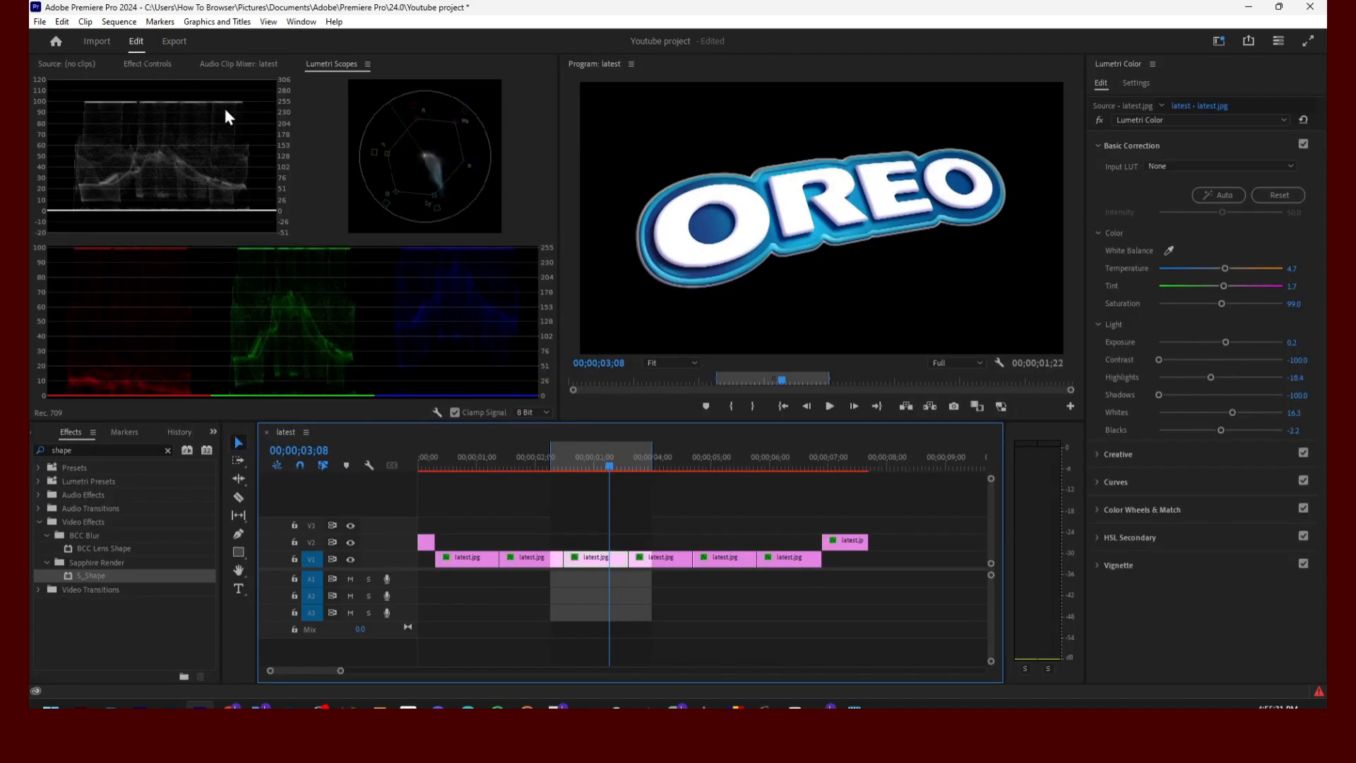
pyautogui.moveTo(634, 469)
pyautogui.mouseDown()
pyautogui.moveTo(509, 463)
pyautogui.moveTo(611, 462)
pyautogui.mouseUp()
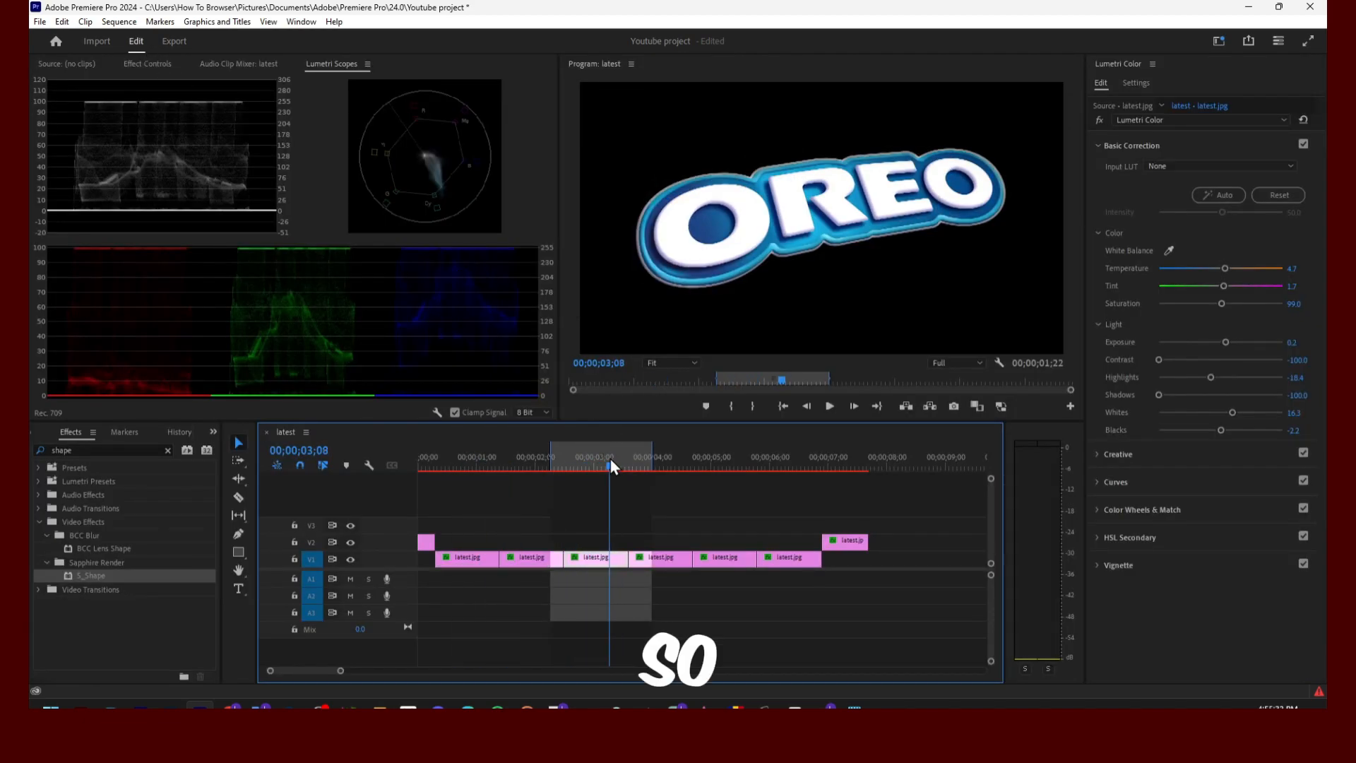
# Step: Render the sequence from in to out and scrub back through the timeline
pyautogui.click(86, 22)
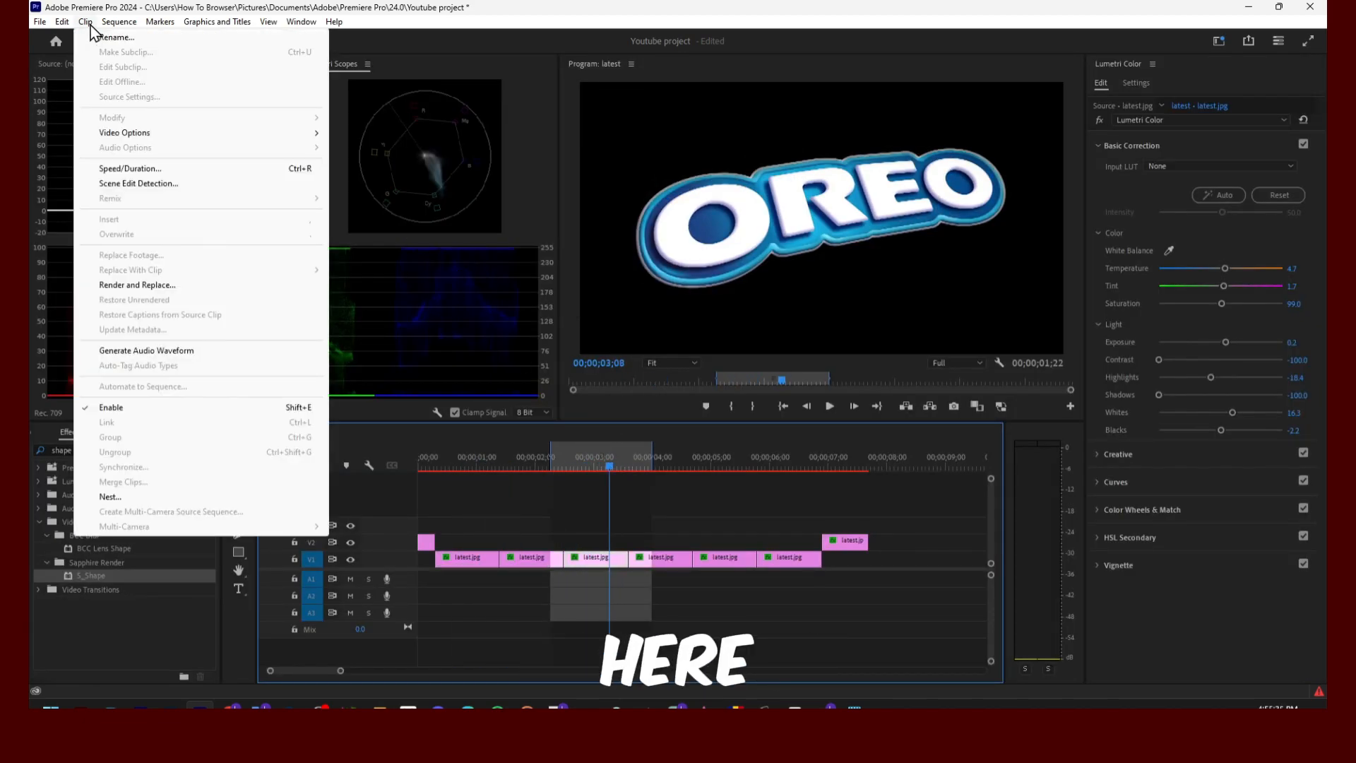
pyautogui.moveTo(119, 22)
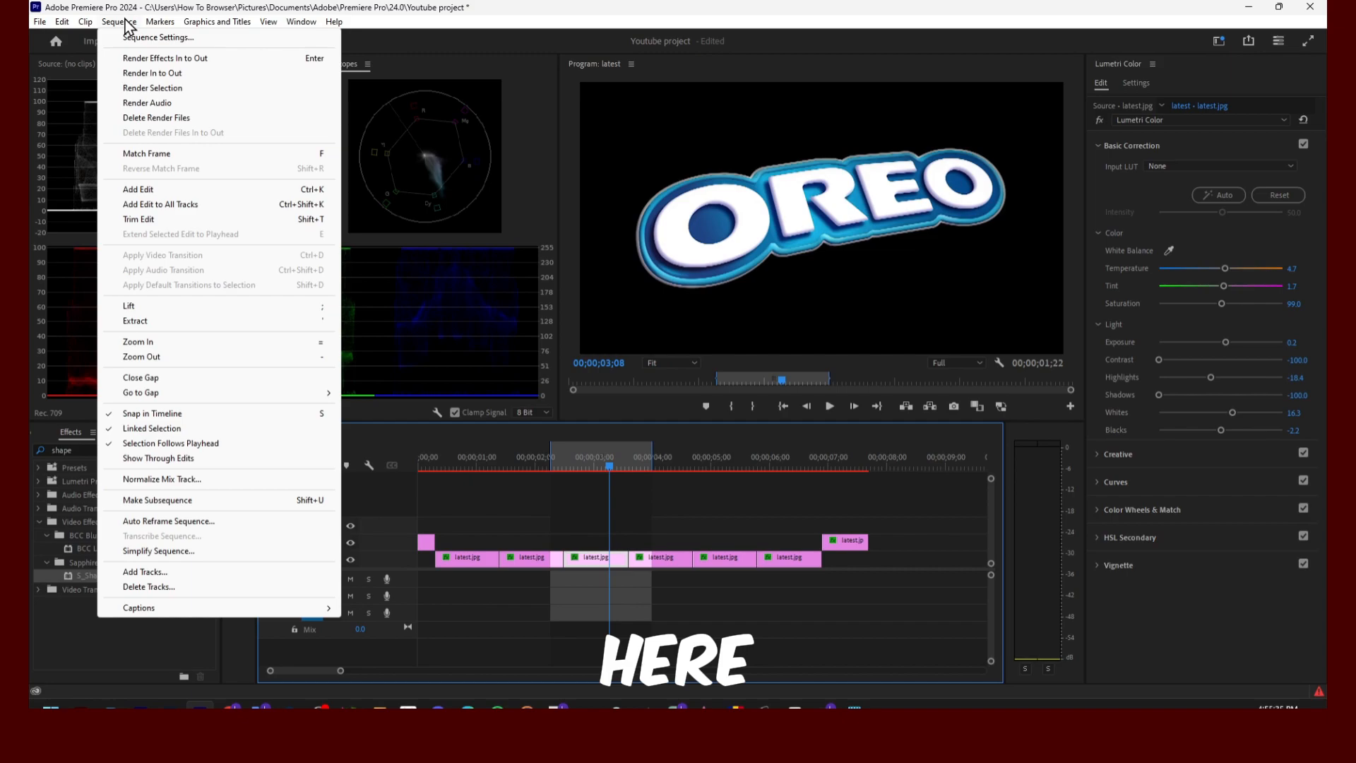
pyautogui.click(202, 73)
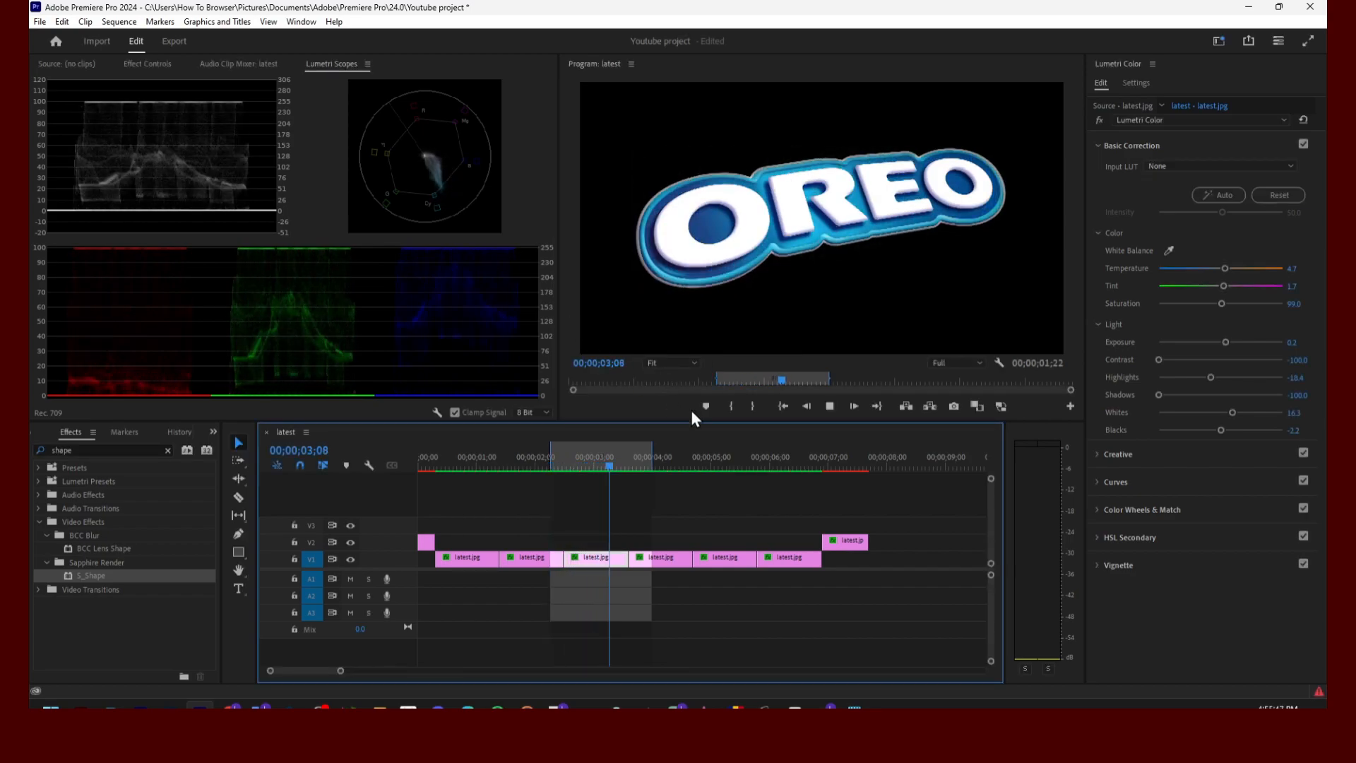
pyautogui.moveTo(630, 459); pyautogui.dragTo(523, 466)
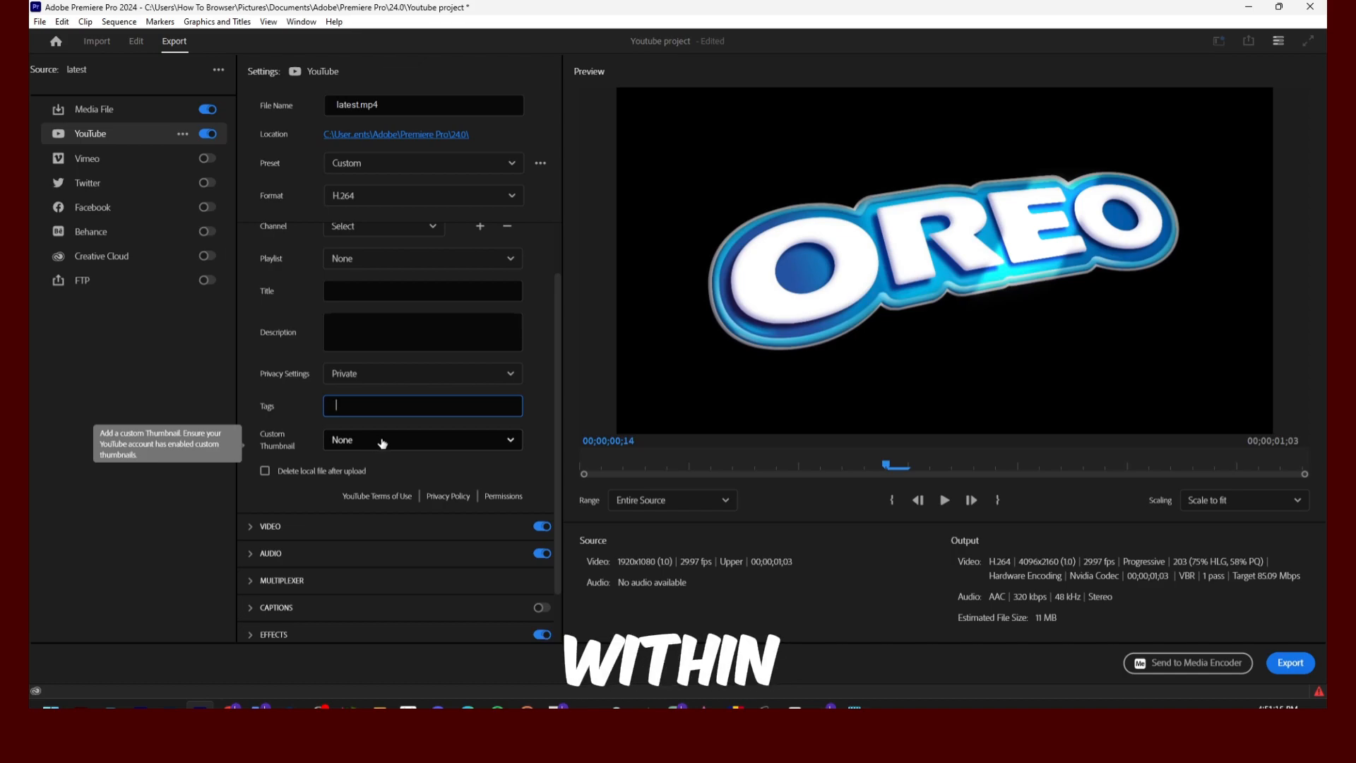
# Step: Examine the YouTube destination's full video settings and captions options in the export settings, and turn the destination off
pyautogui.scroll(-1, 382, 443)
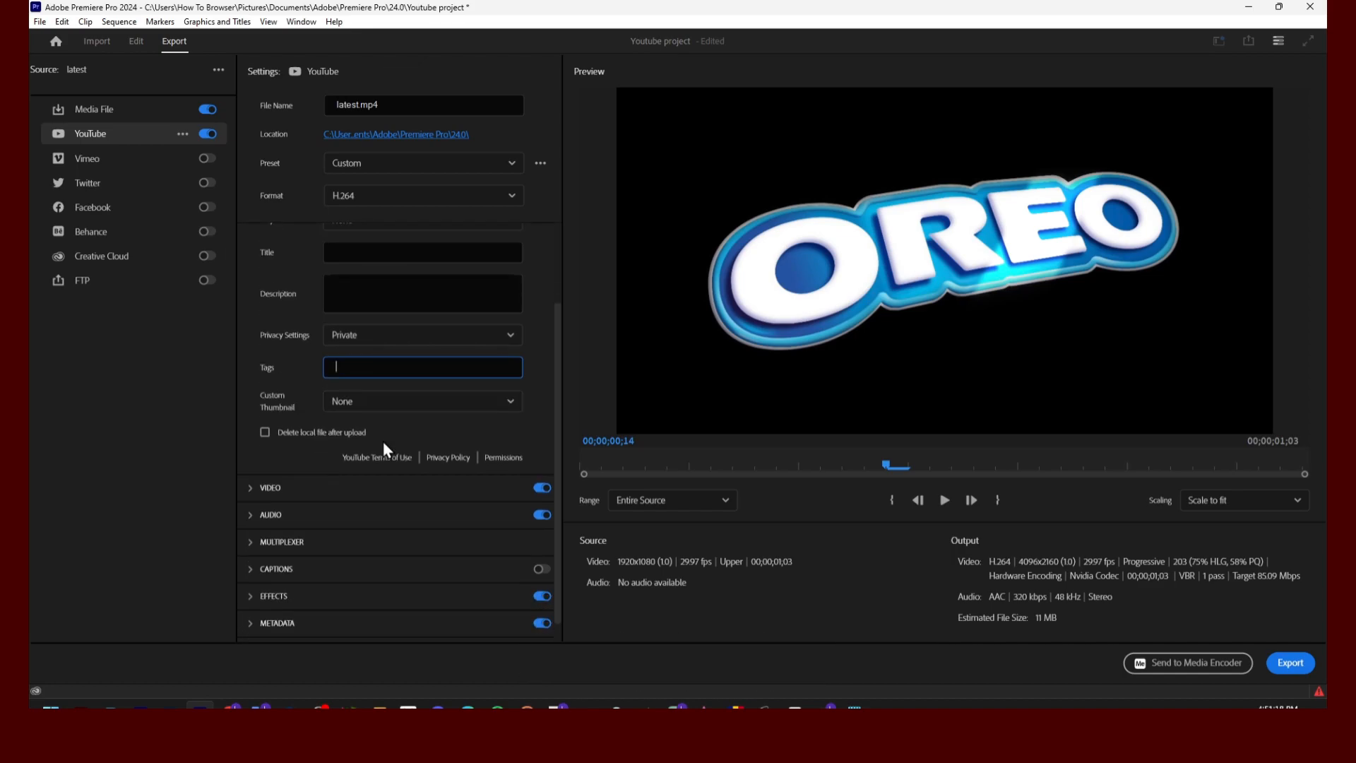
pyautogui.scroll(-1, 382, 441)
pyautogui.click(256, 460)
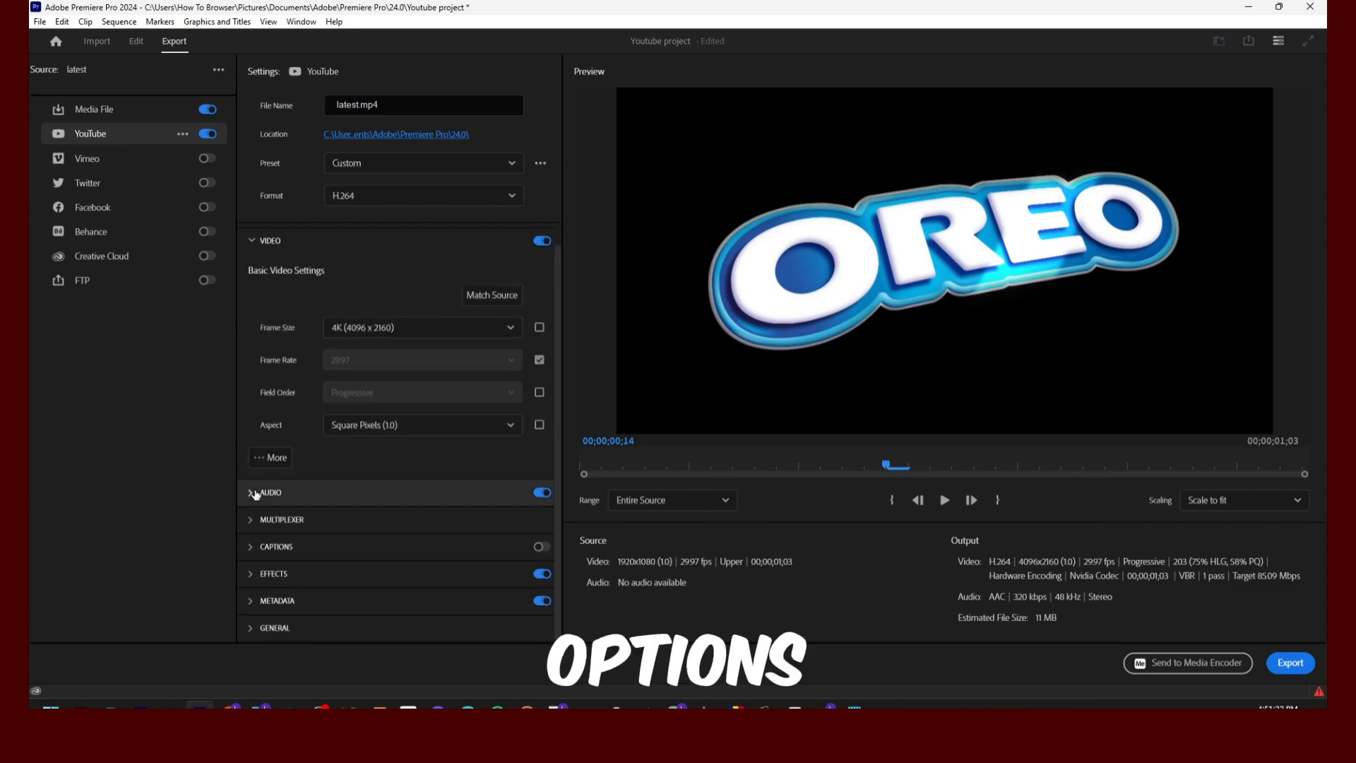
pyautogui.click(270, 457)
pyautogui.scroll(-4, 362, 388)
pyautogui.scroll(-8, 358, 380)
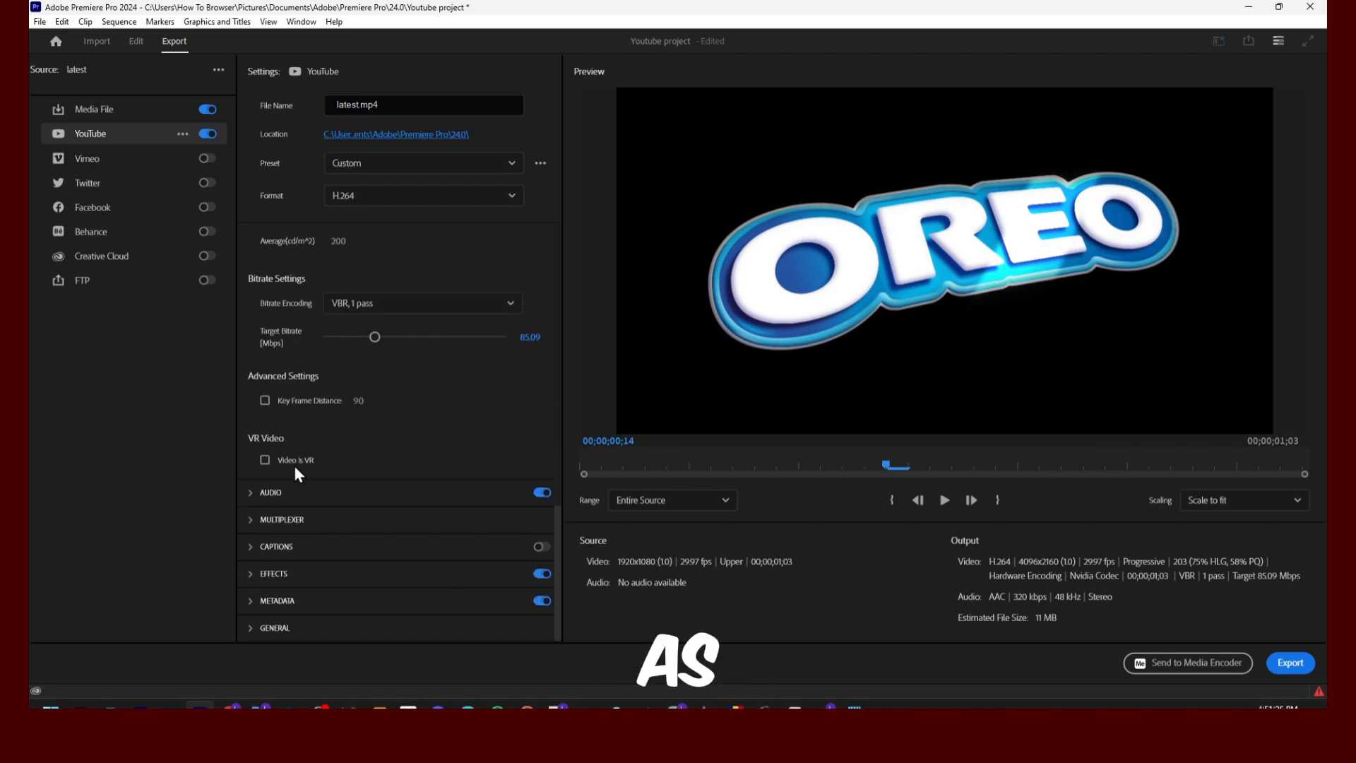
pyautogui.click(248, 547)
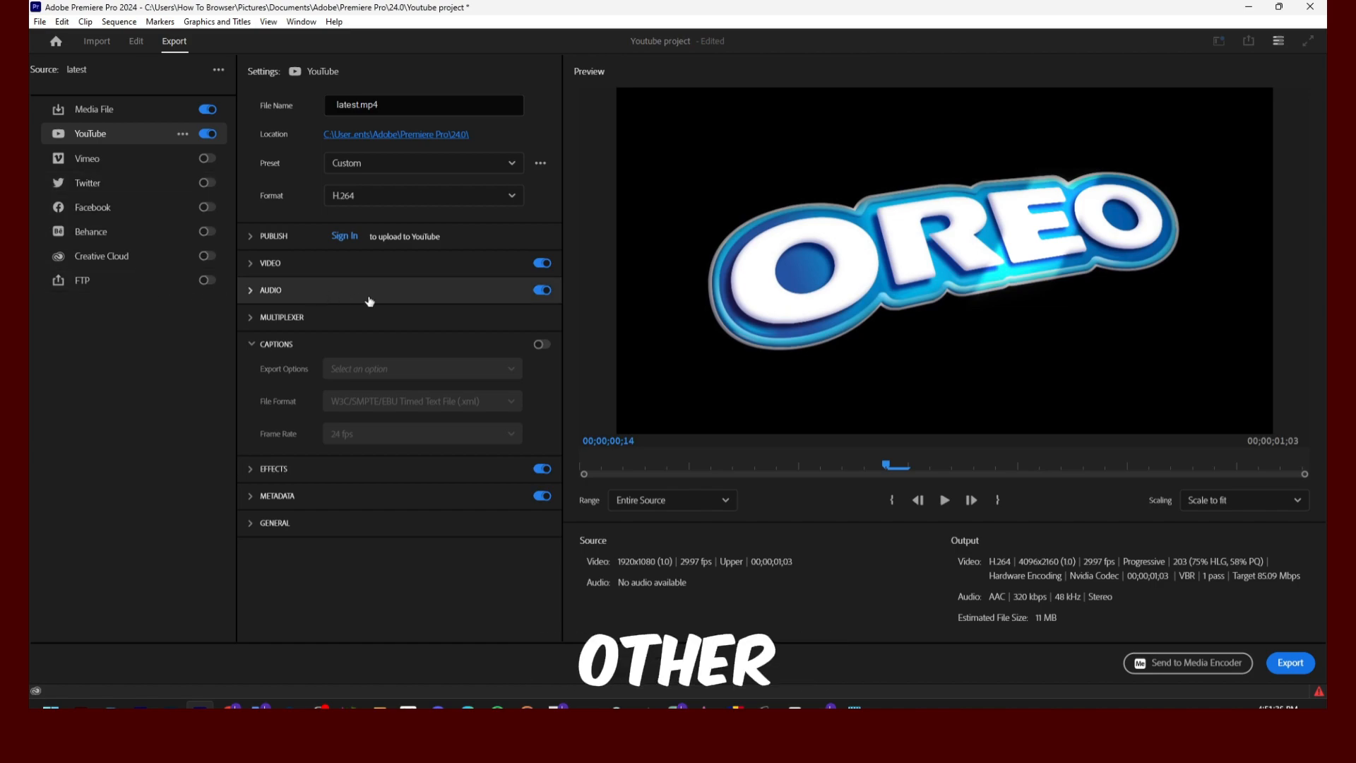
pyautogui.click(208, 134)
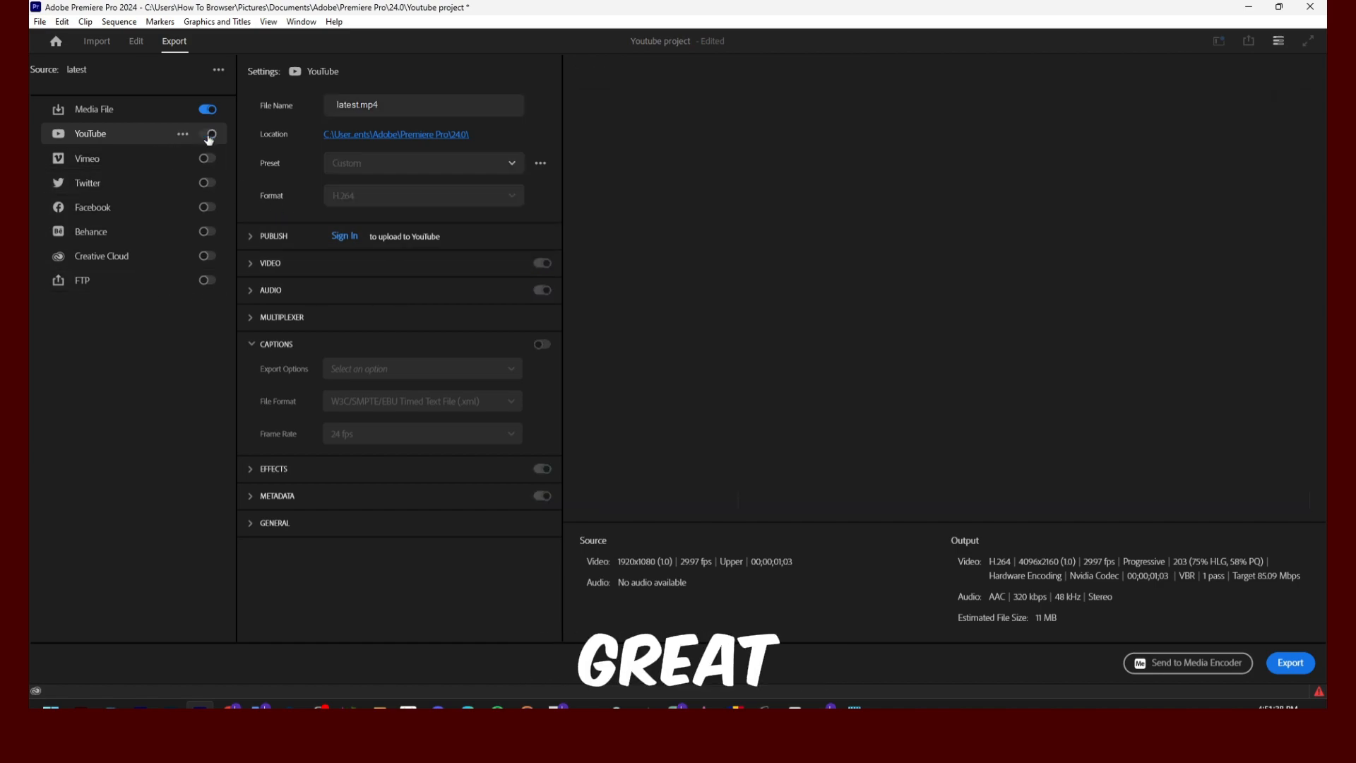
# Step: Show the Media File export settings, and return to the editing timeline with the latest.jpg clip selected
pyautogui.click(170, 116)
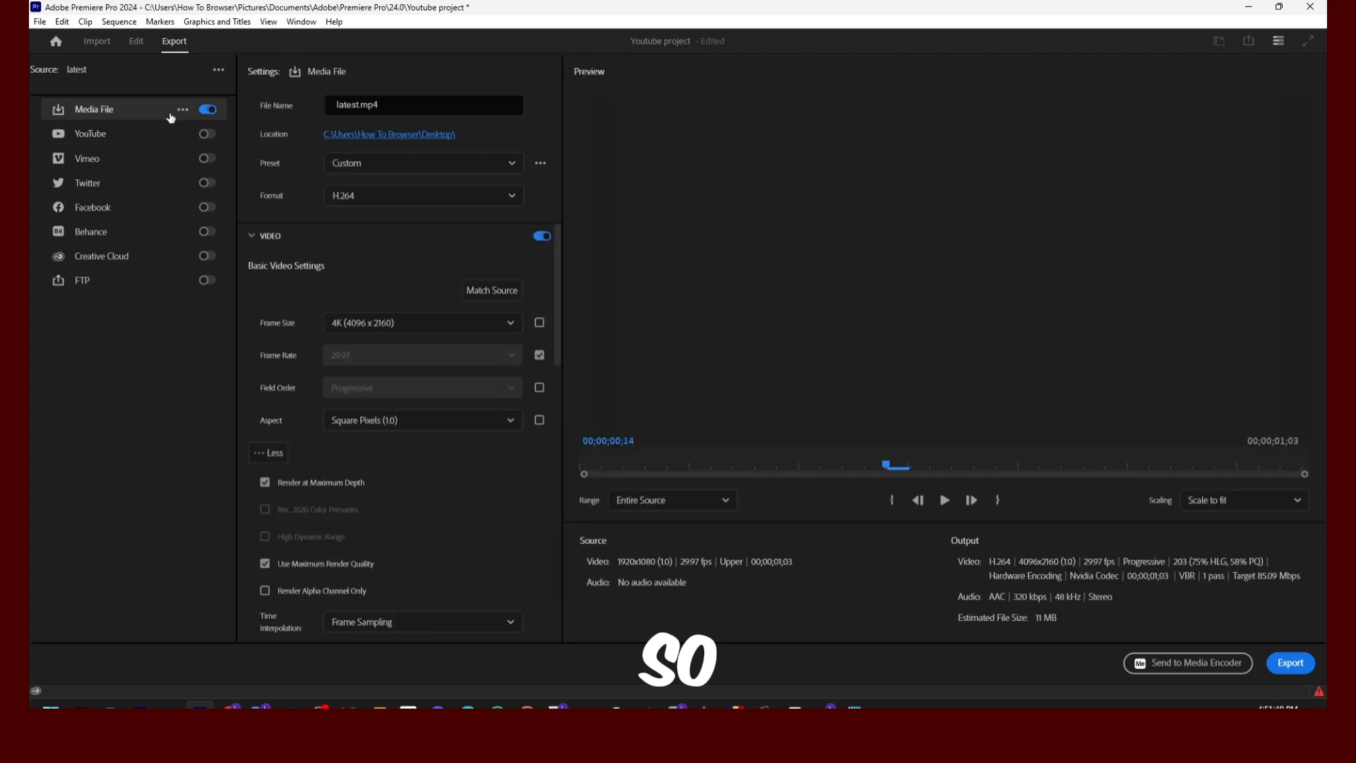
pyautogui.click(134, 41)
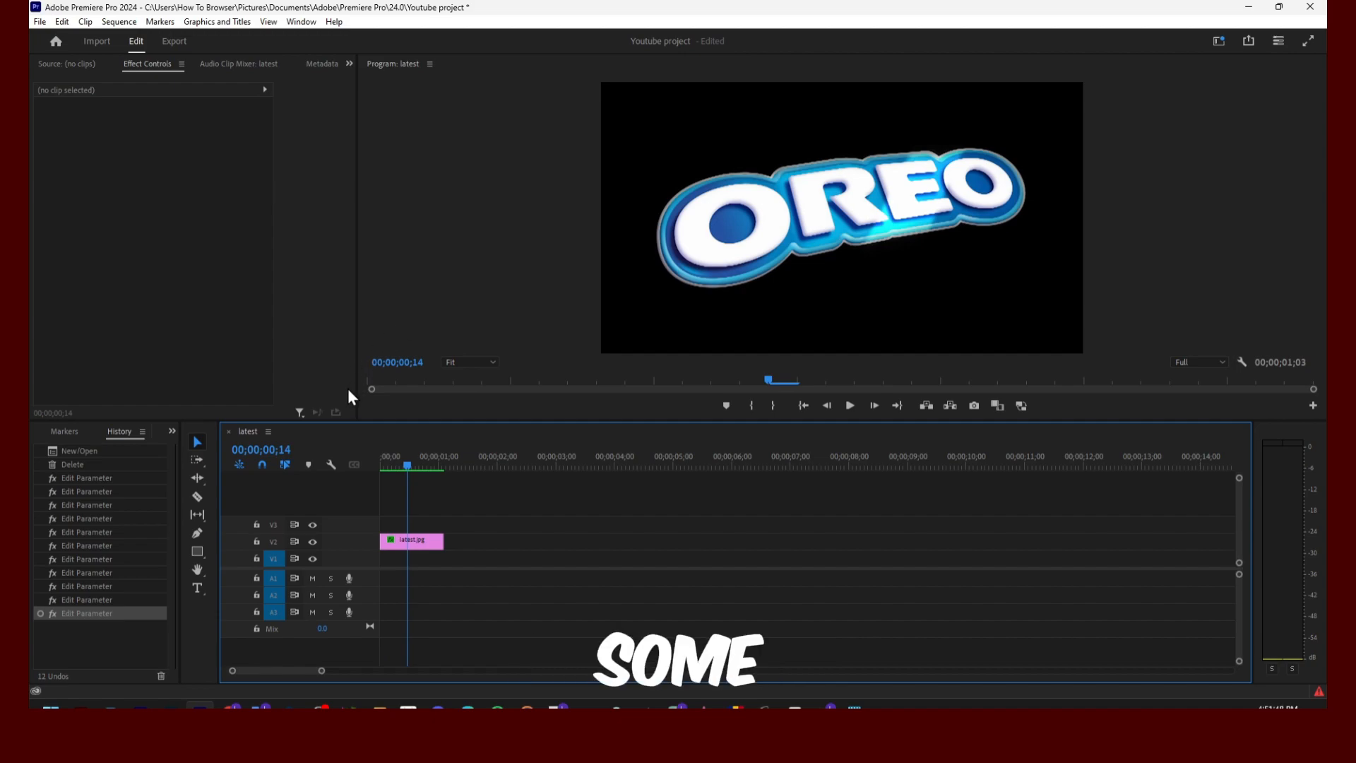
pyautogui.click(404, 542)
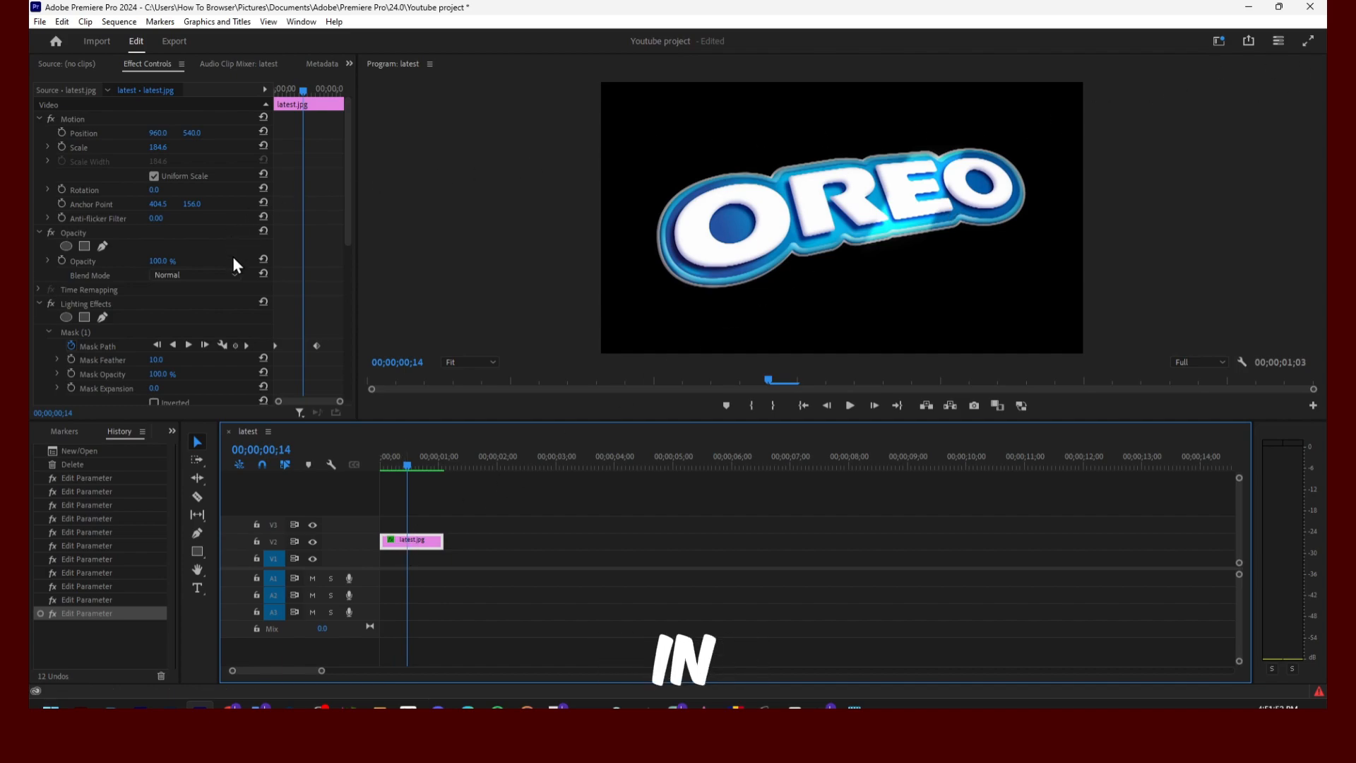
# Step: Search the effects library for "luma" and select the Luma Key effect
pyautogui.click(172, 431)
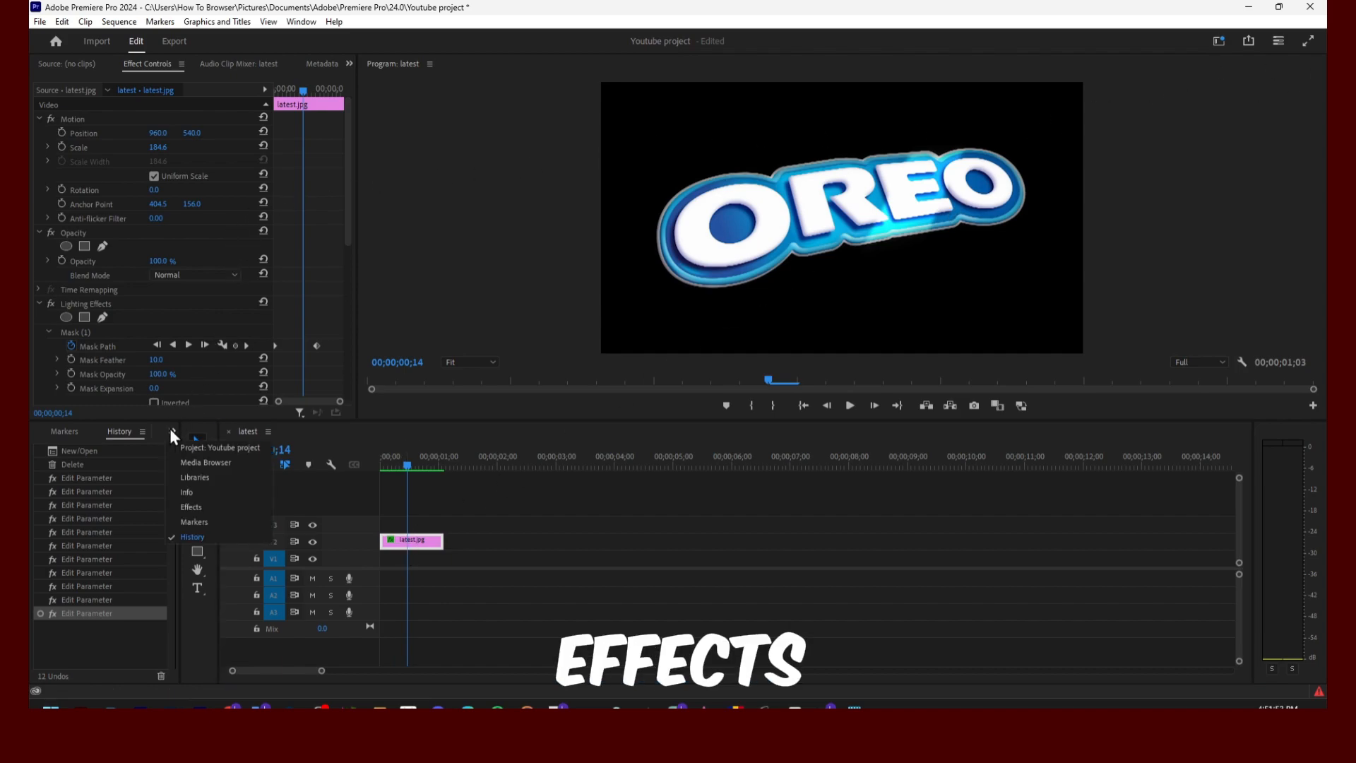
pyautogui.click(198, 507)
pyautogui.click(106, 449)
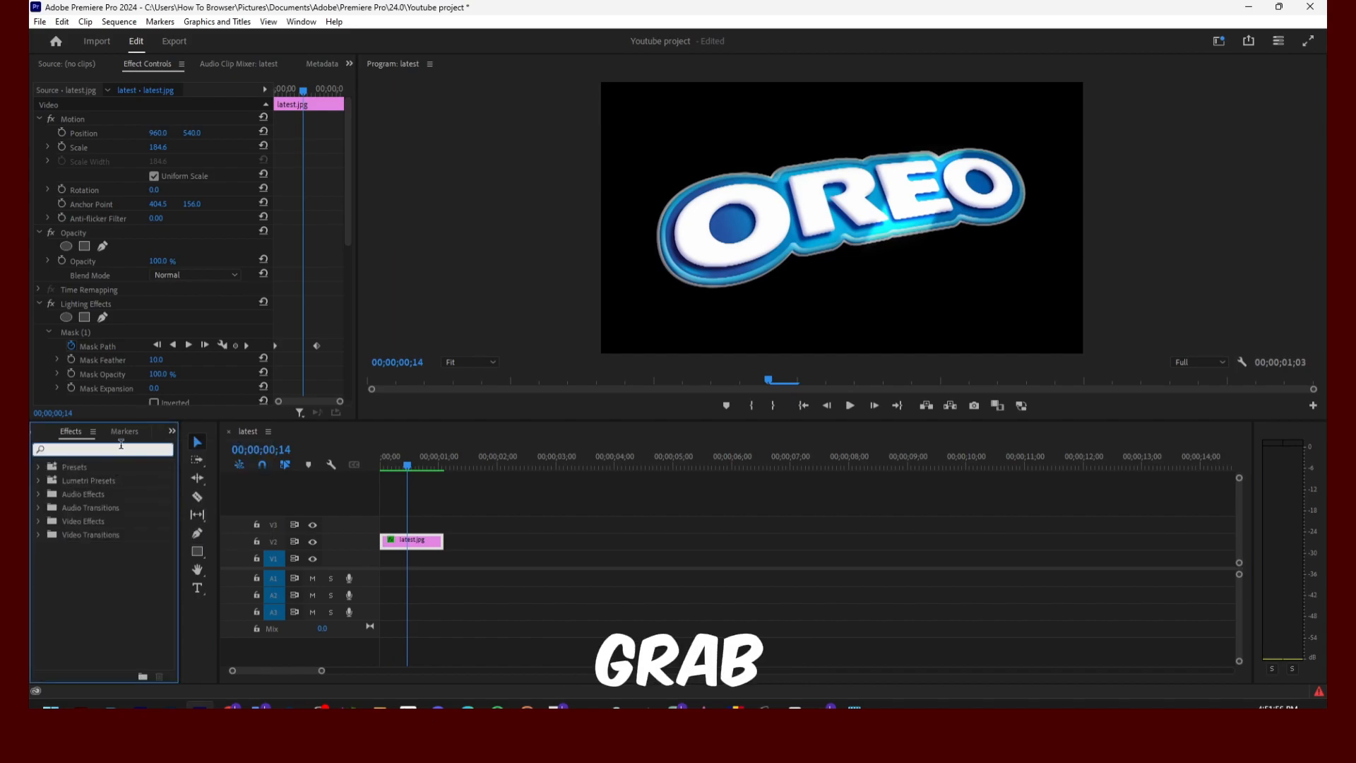
pyautogui.write('luma')
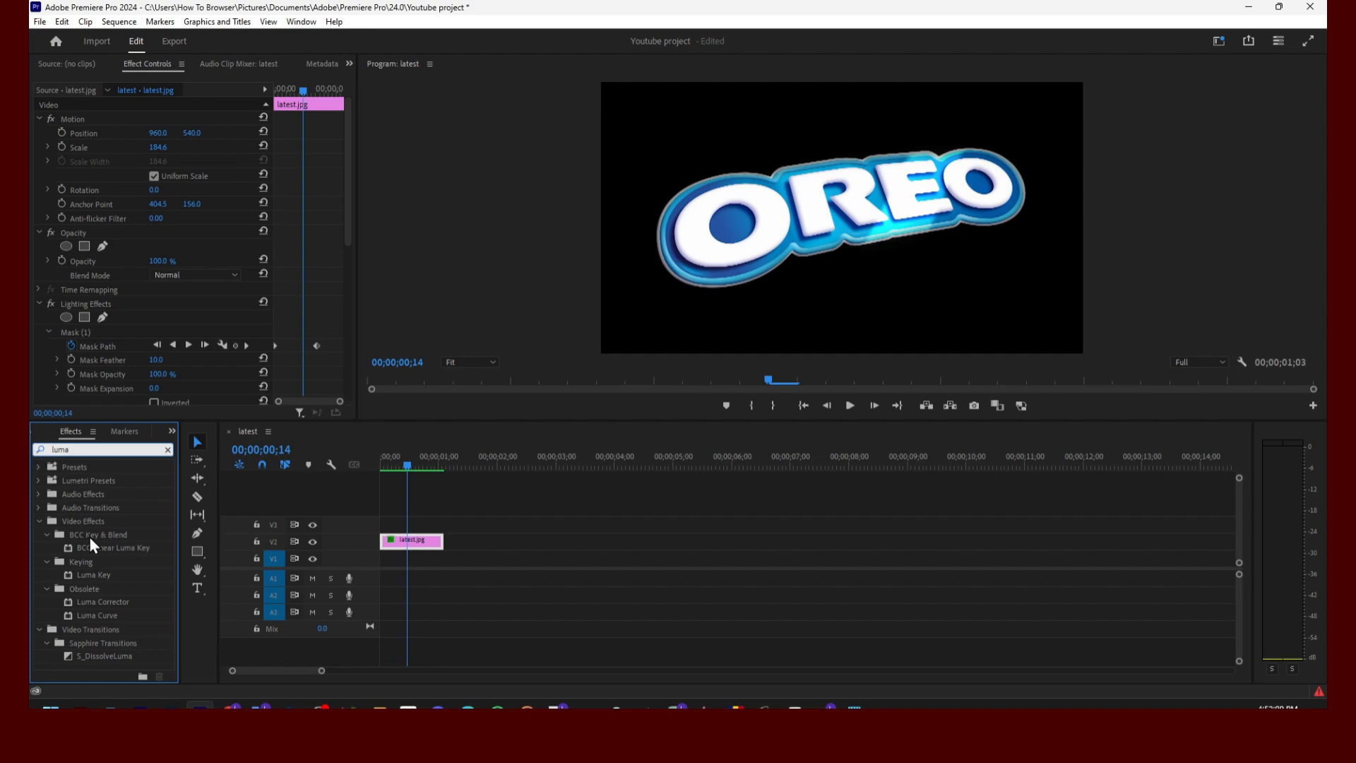
pyautogui.click(103, 578)
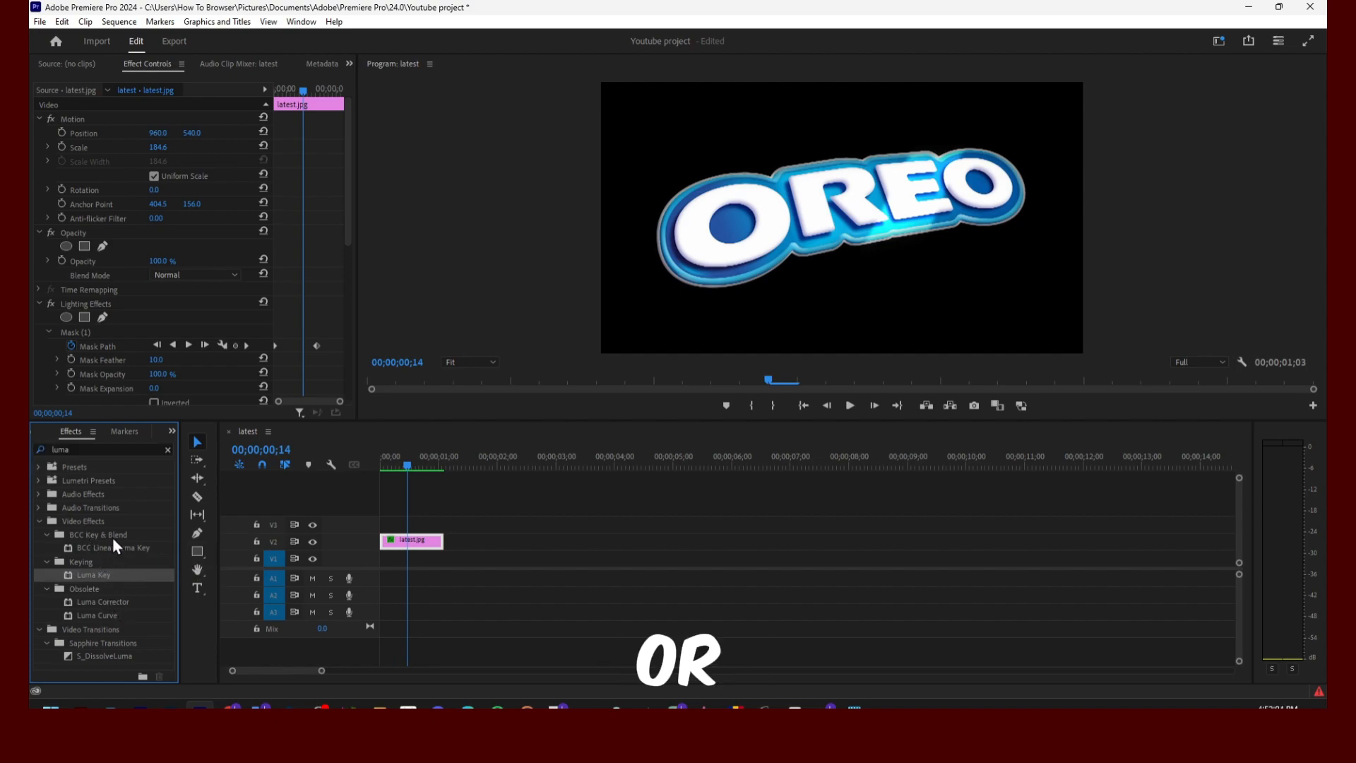
# Step: Search the effects library for "lumetri color" and apply the Lumetri Color effect to the latest.jpg clip
pyautogui.click(168, 449)
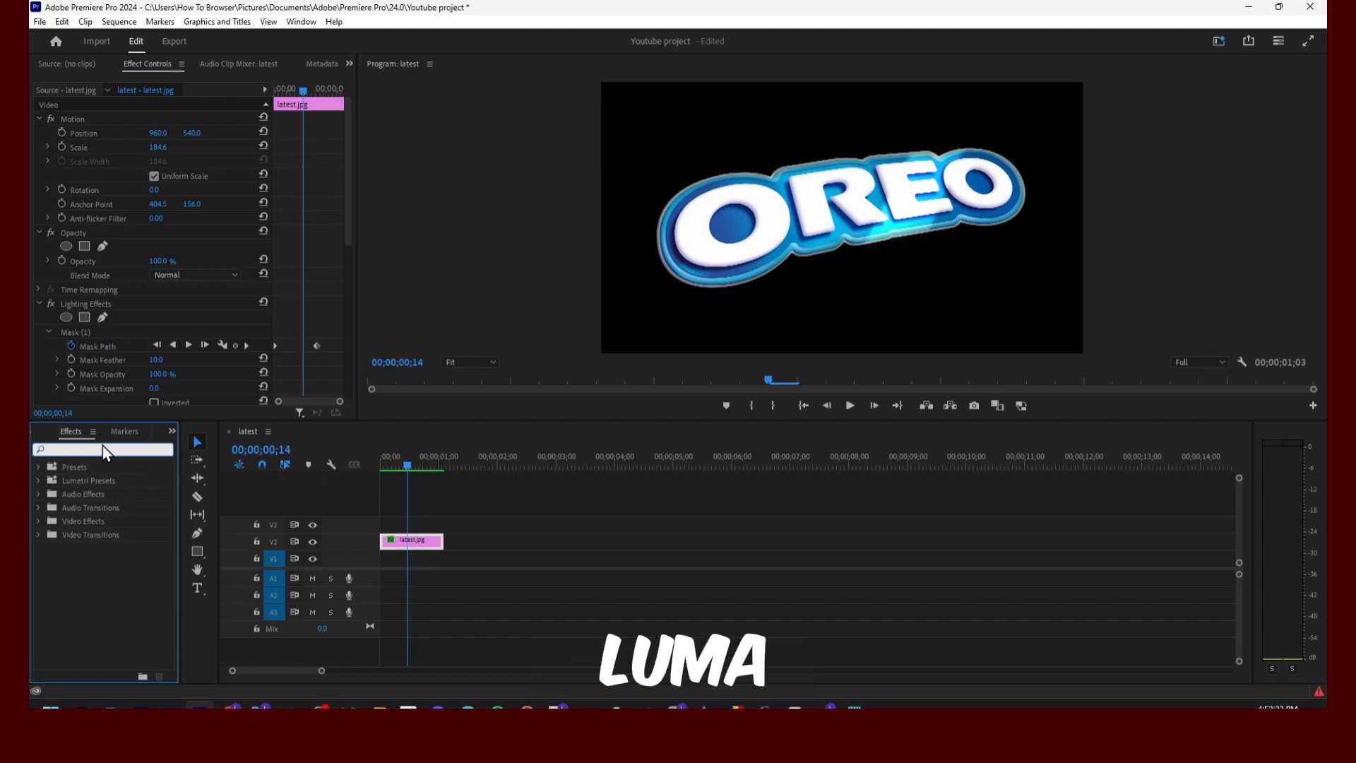
pyautogui.write('lu')
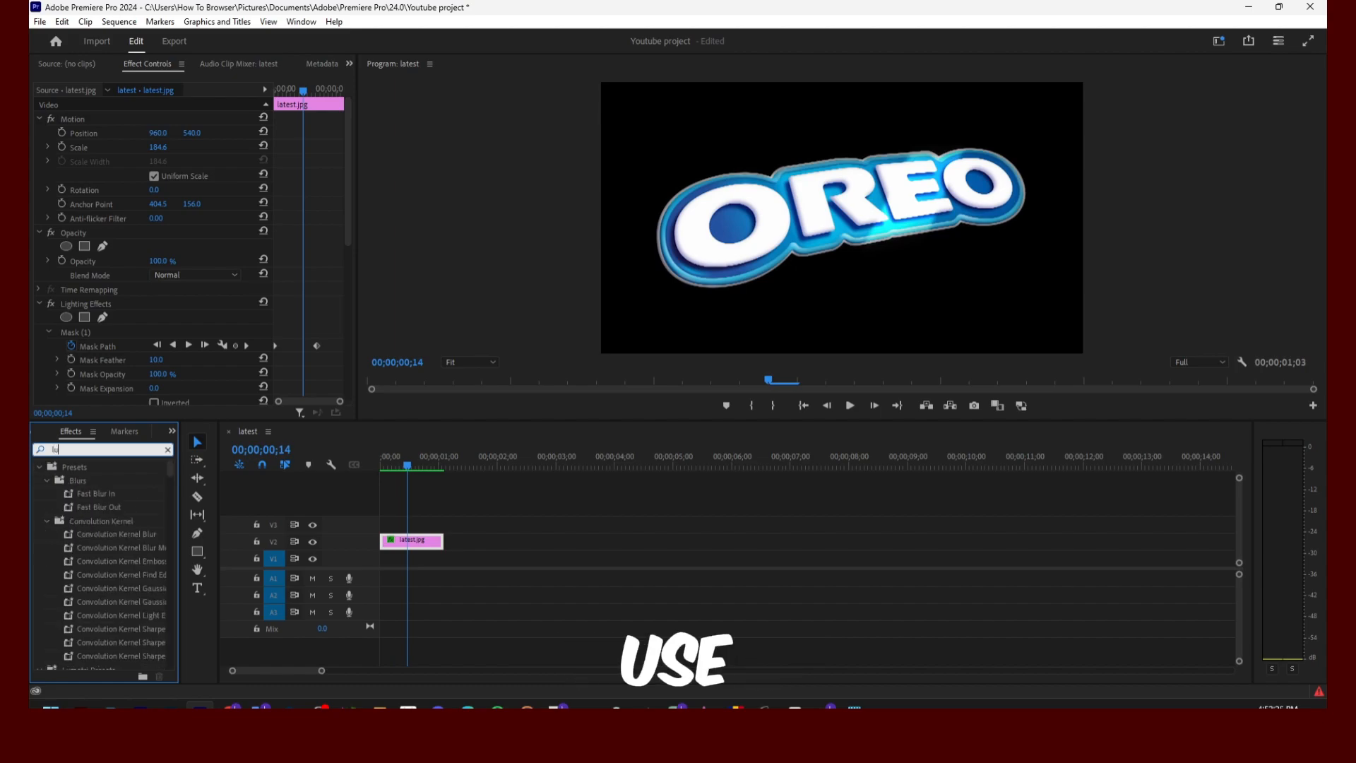
pyautogui.write('metri')
pyautogui.scroll(-15, 161, 506)
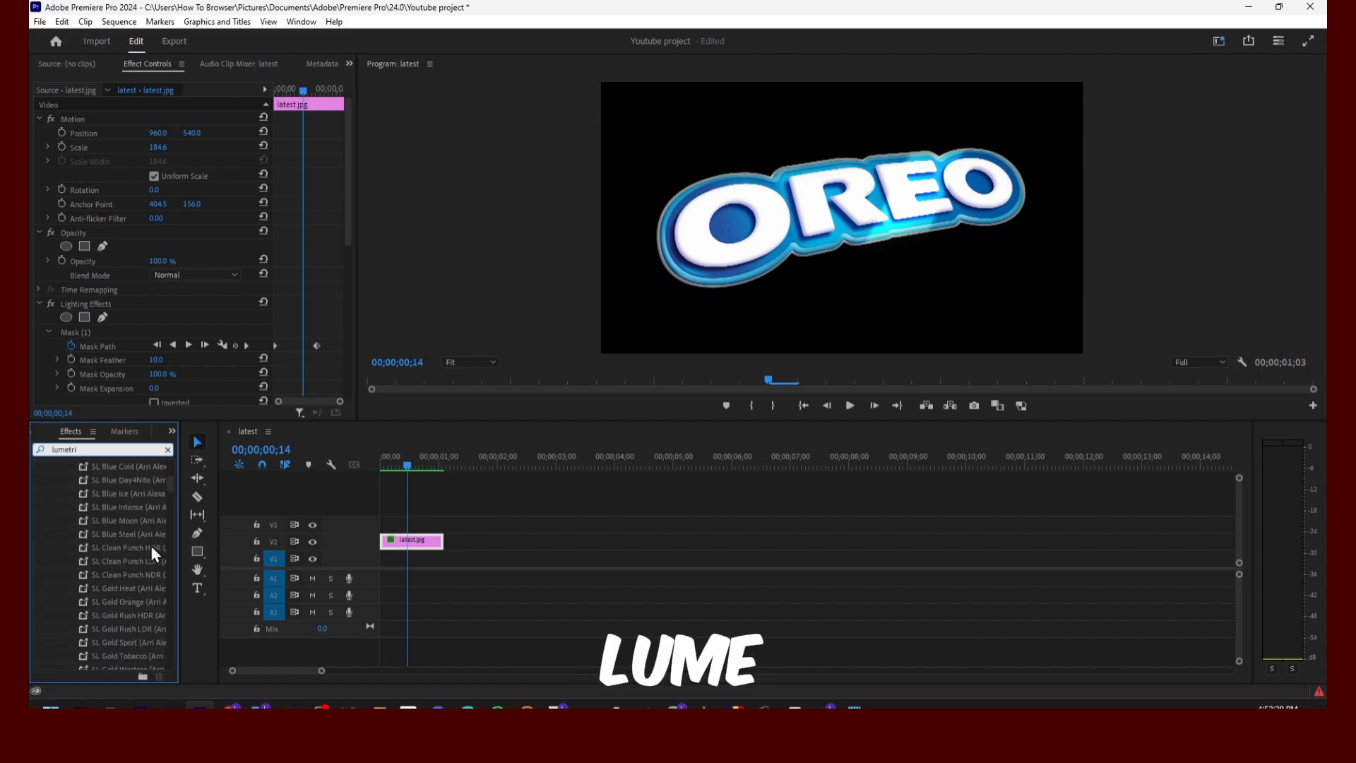
pyautogui.scroll(15, 155, 524)
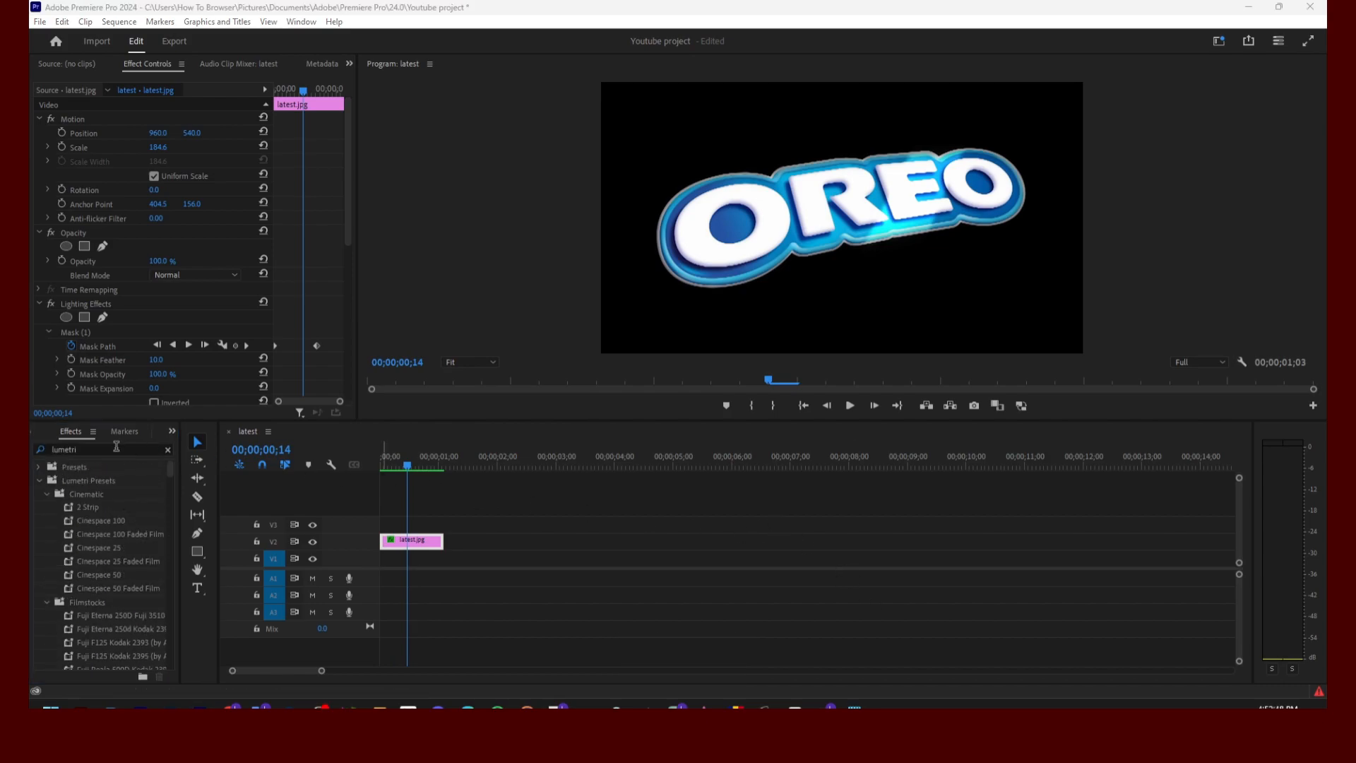
pyautogui.click(116, 447)
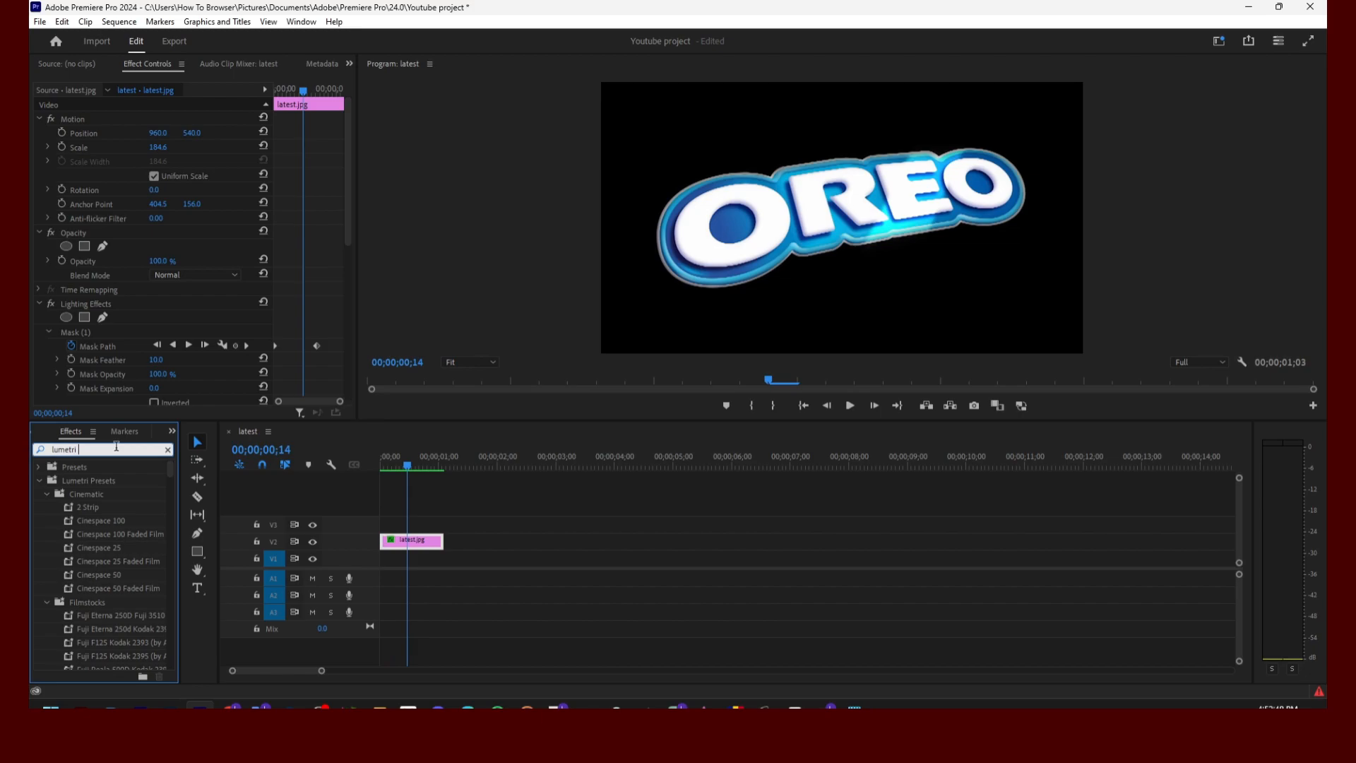
pyautogui.write('color')
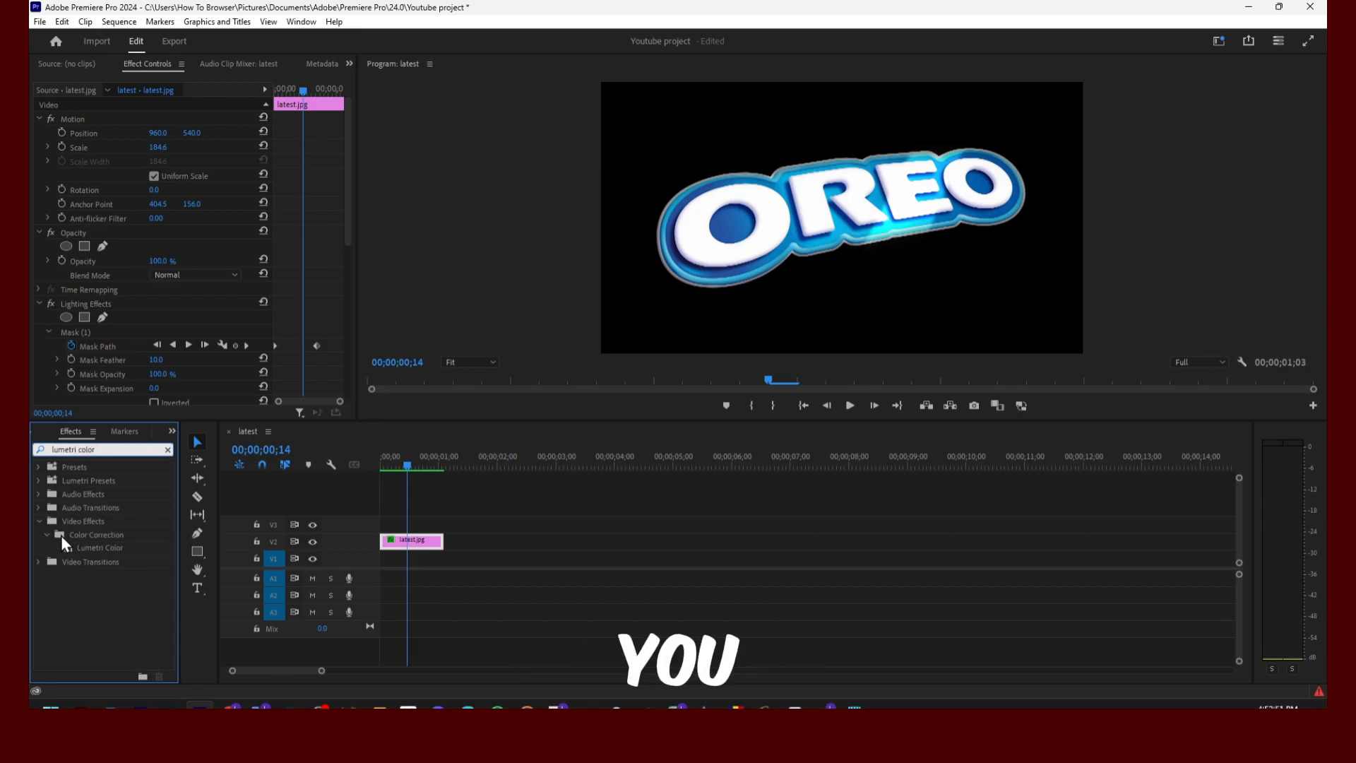
pyautogui.moveTo(95, 549); pyautogui.dragTo(413, 542)
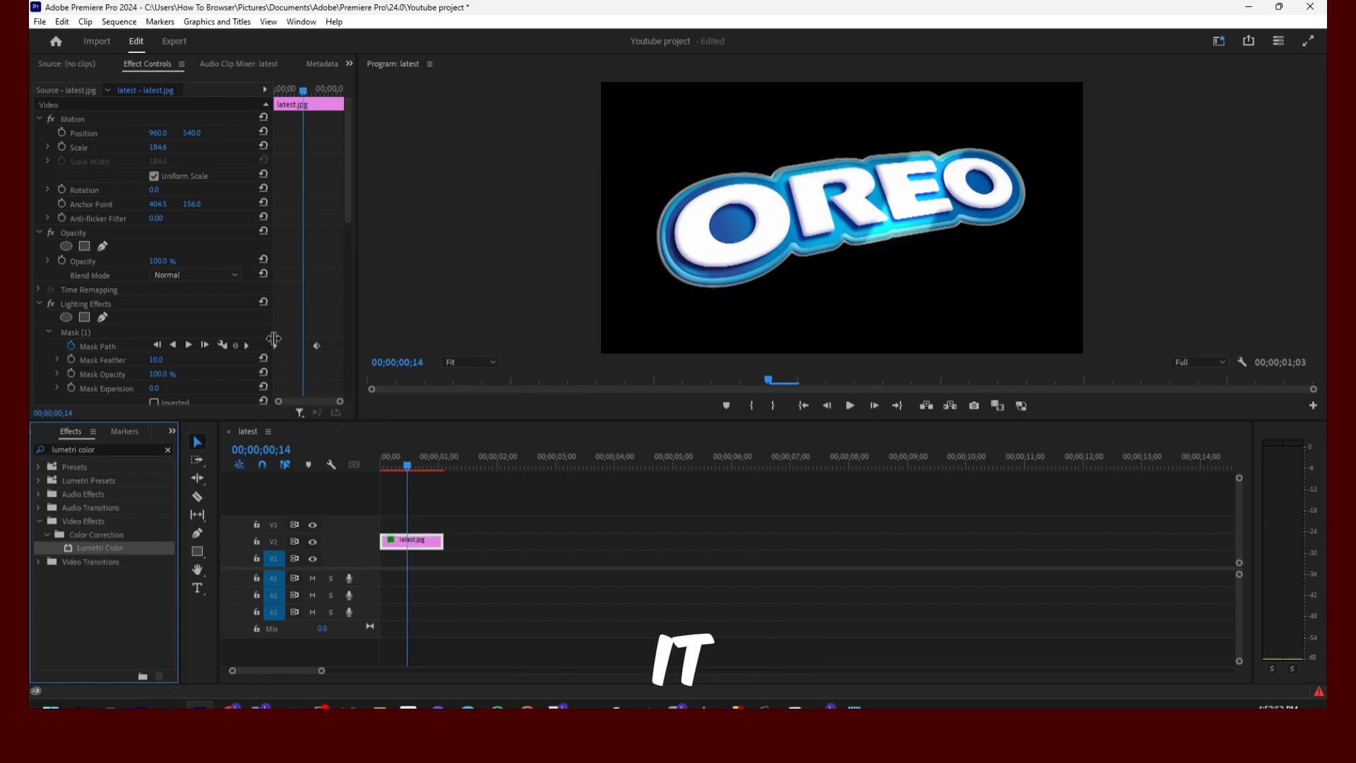
# Step: Expand Basic Correction in the clip's Lumetri Color effect and set its Intensity to 55
pyautogui.scroll(-10, 243, 290)
pyautogui.click(48, 297)
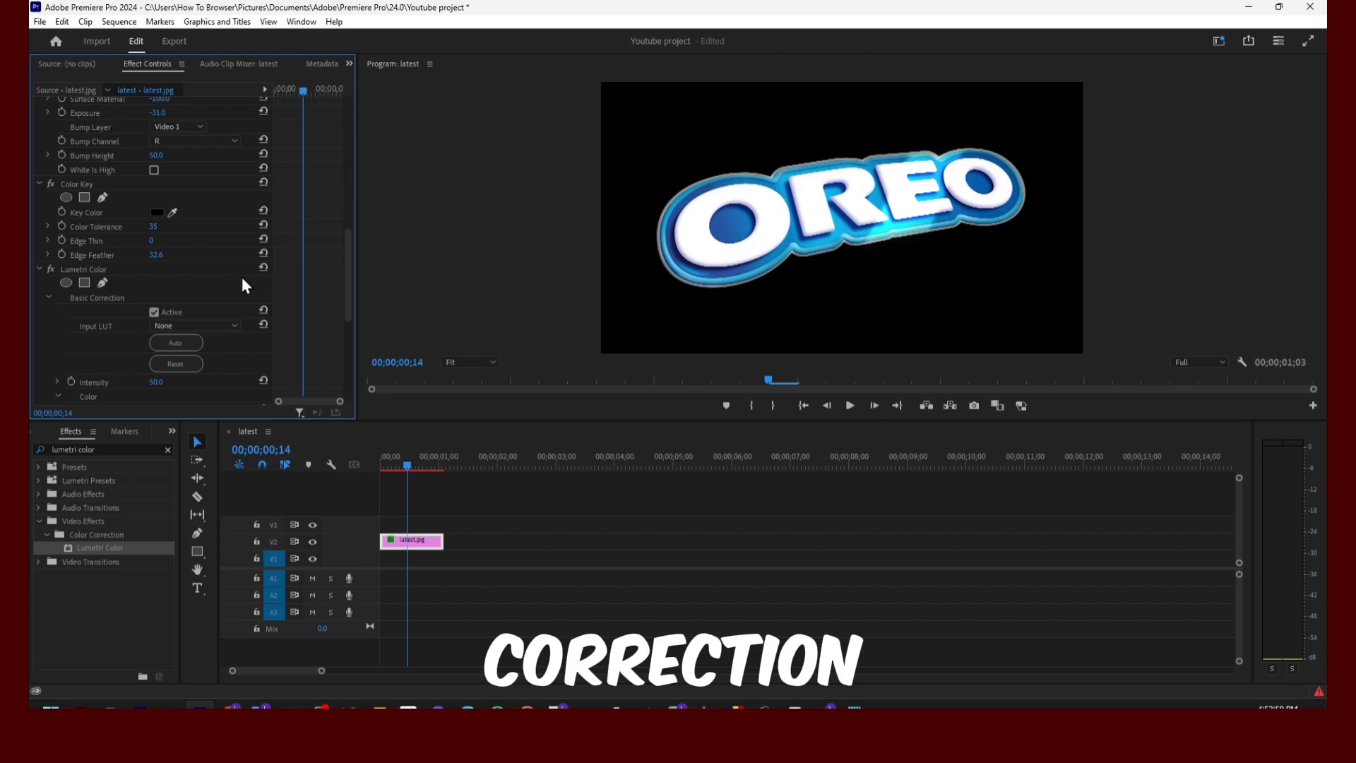
pyautogui.scroll(-3, 241, 277)
pyautogui.moveTo(154, 292); pyautogui.dragTo(191, 293)
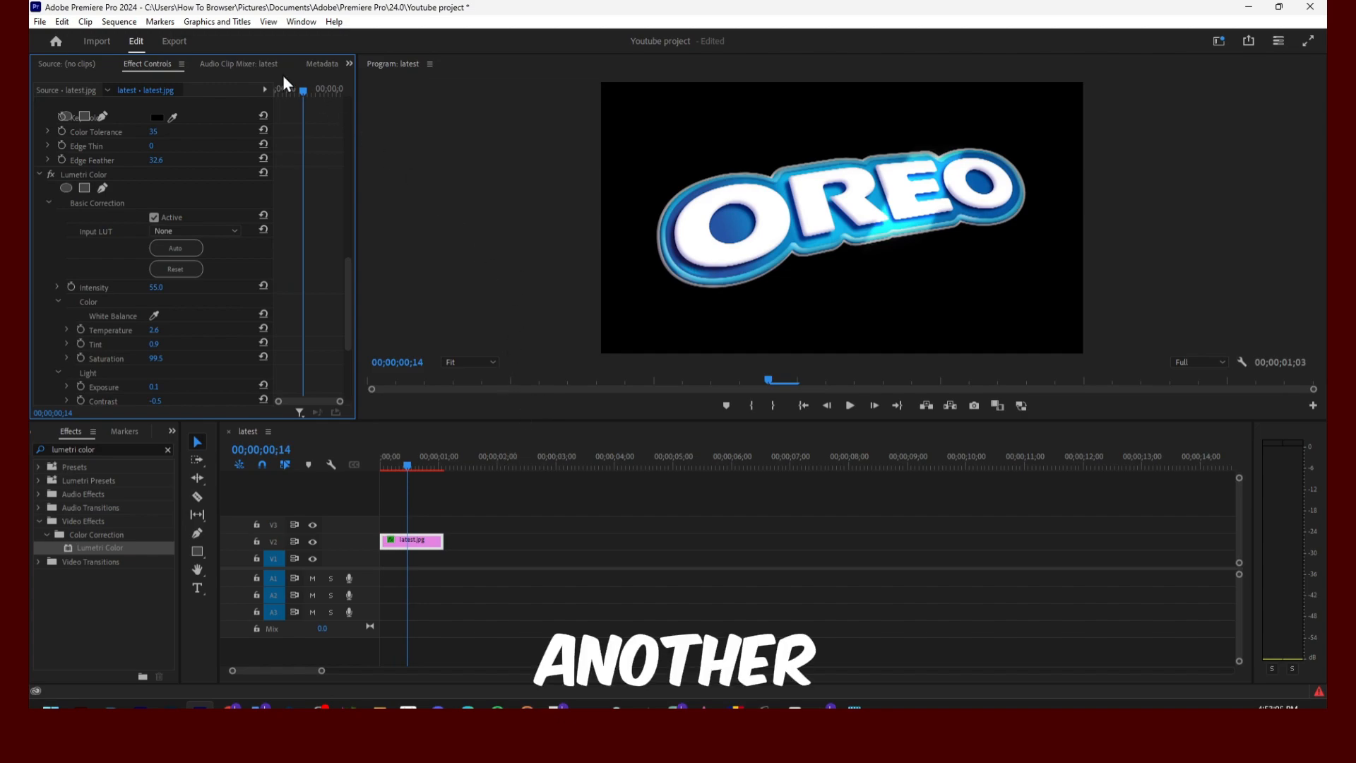
# Step: Bring up the effects library and switch to the Effects workspace
pyautogui.click(310, 21)
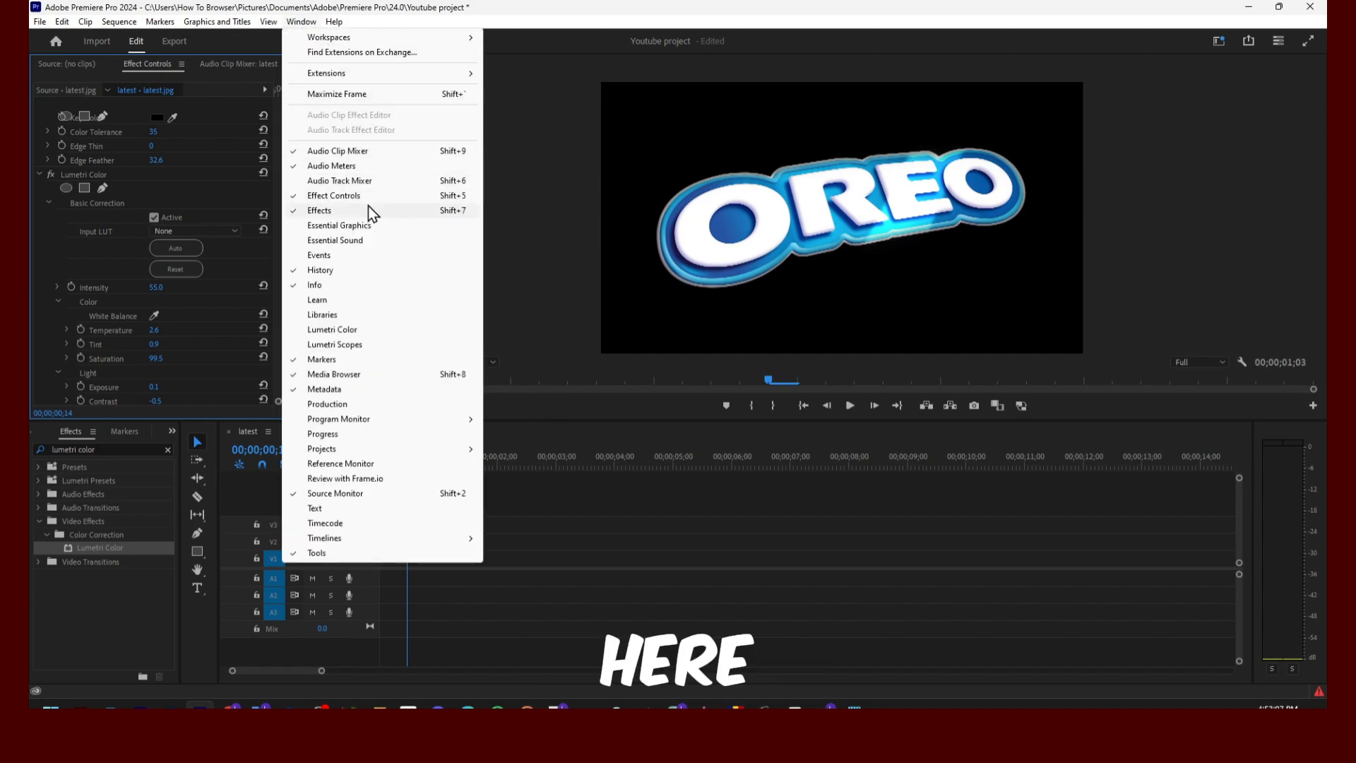
pyautogui.click(367, 210)
pyautogui.click(301, 21)
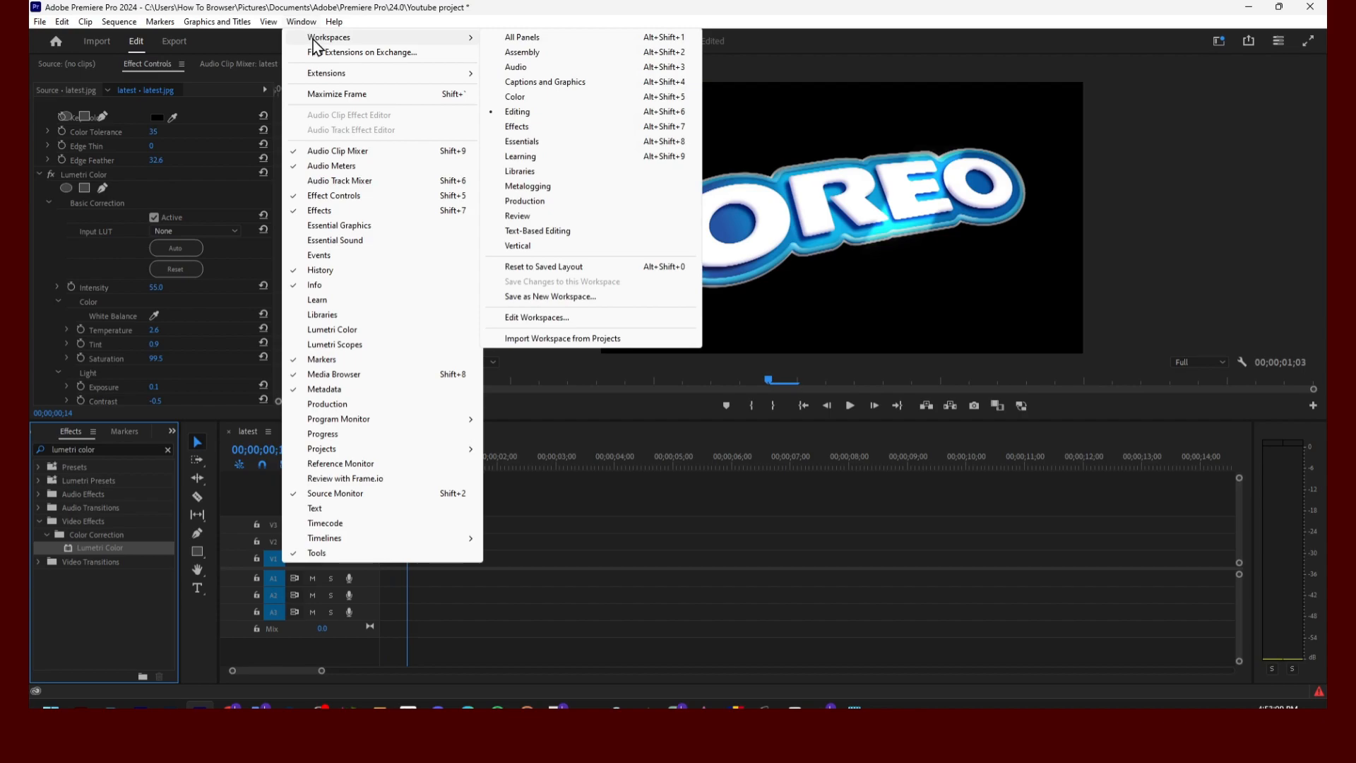
pyautogui.moveTo(396, 37)
pyautogui.click(550, 126)
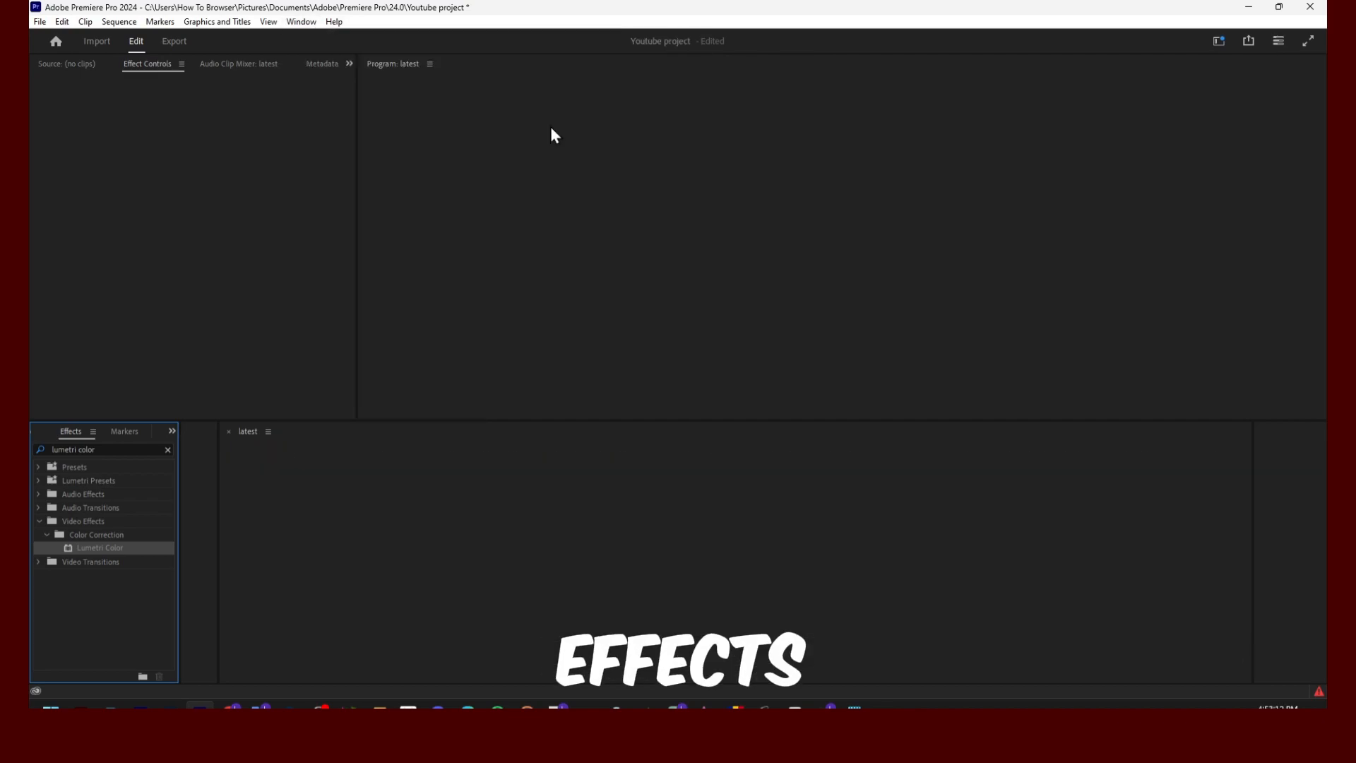
# Step: Switch to the Color workspace to work with the Lumetri scopes and color controls
pyautogui.click(299, 21)
pyautogui.moveTo(353, 38)
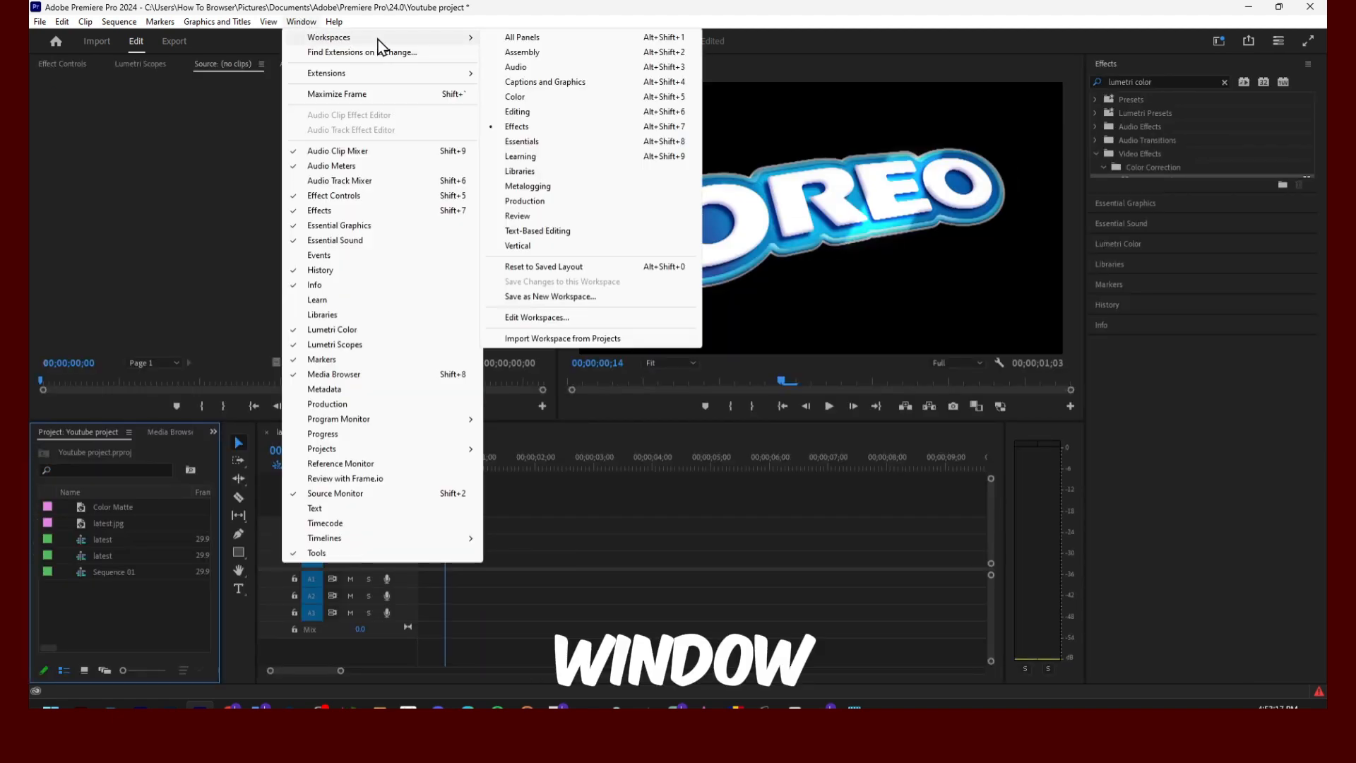
pyautogui.click(565, 95)
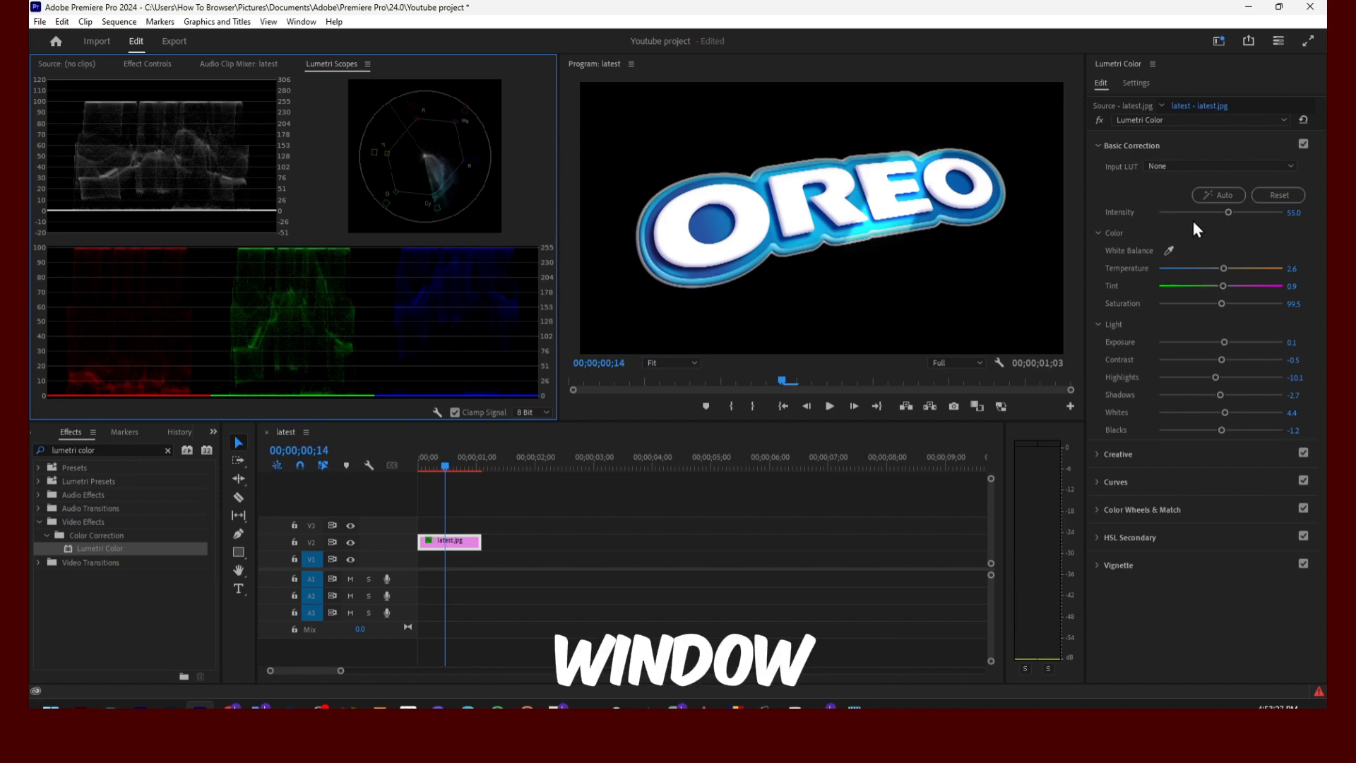
# Step: In Lumetri Basic Correction, set Intensity to 100, Contrast to -100, Shadows to -100 and Whites to 16.3, checking the frame at 00;00;00;06
pyautogui.moveTo(1228, 212); pyautogui.dragTo(1281, 213)
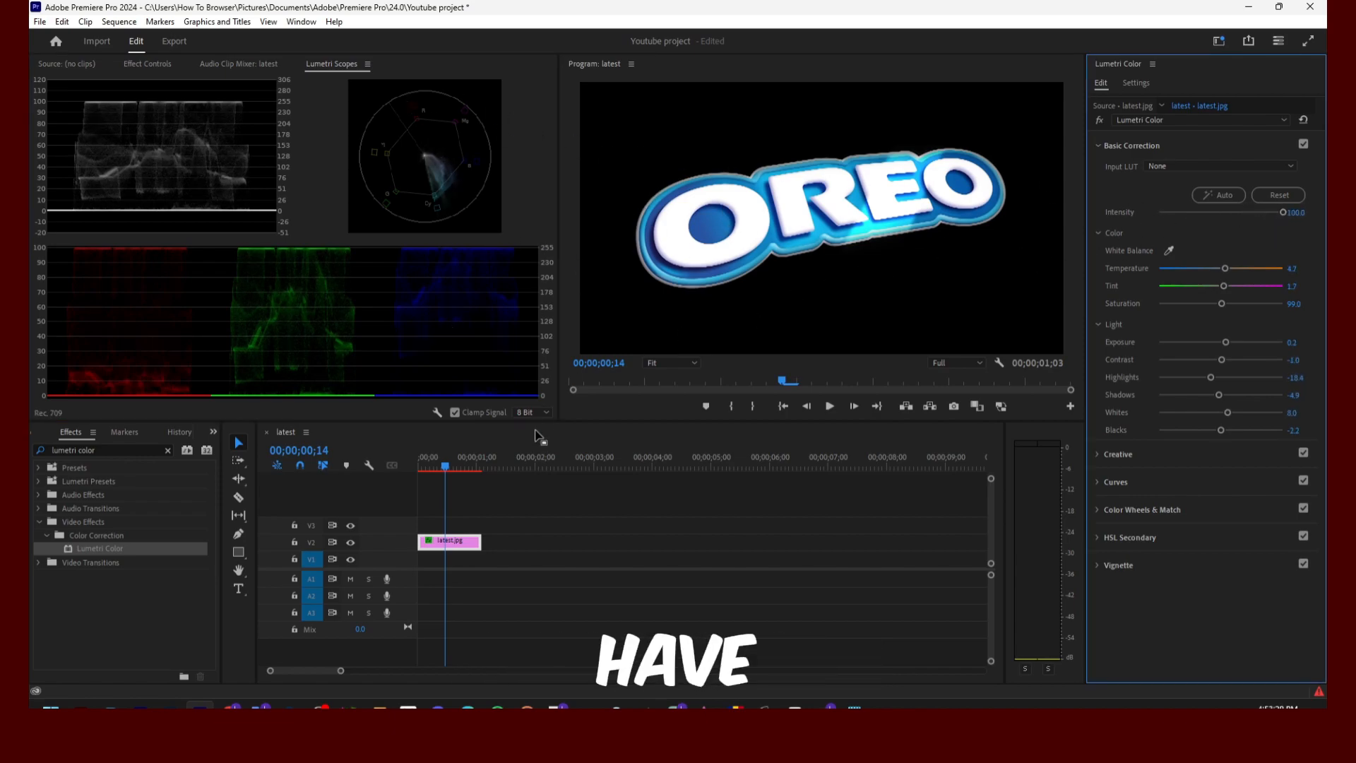
pyautogui.moveTo(455, 466); pyautogui.dragTo(431, 464)
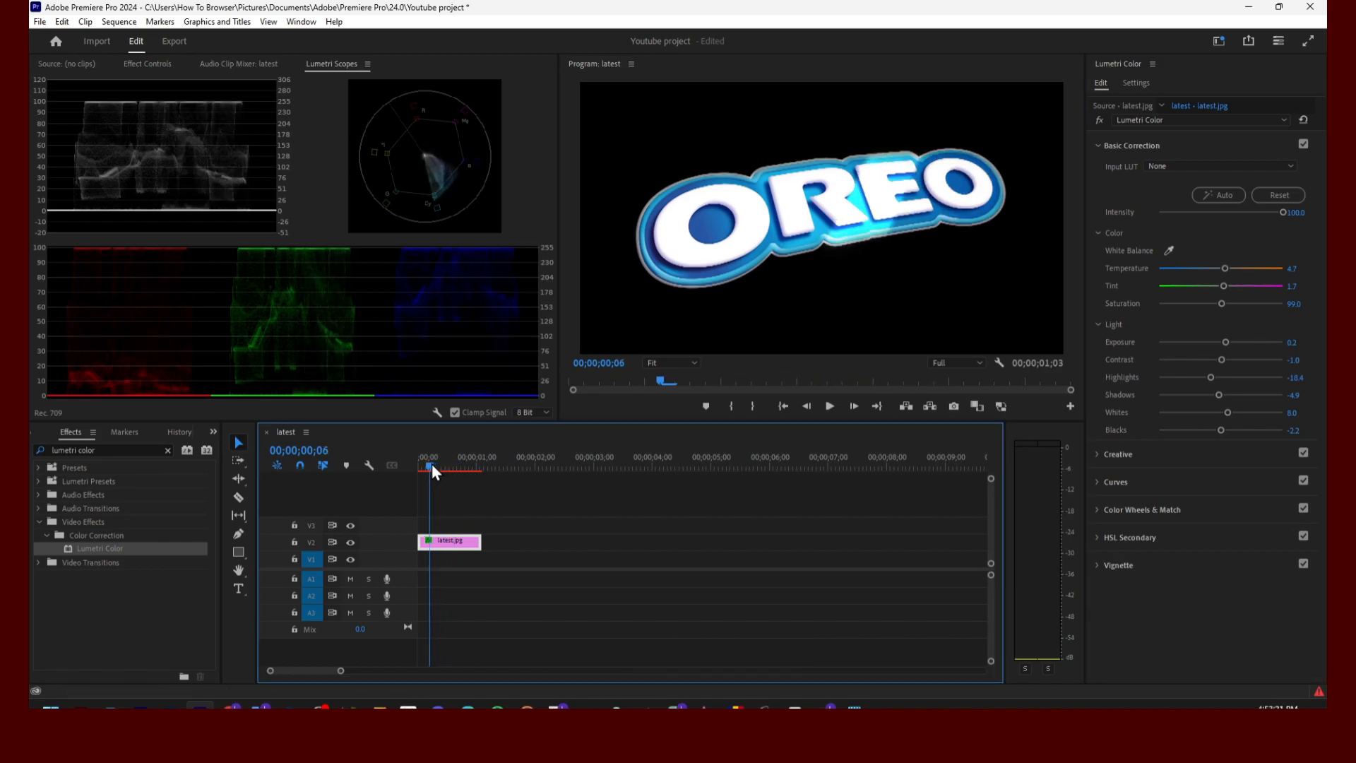
pyautogui.moveTo(1221, 360); pyautogui.dragTo(1162, 383)
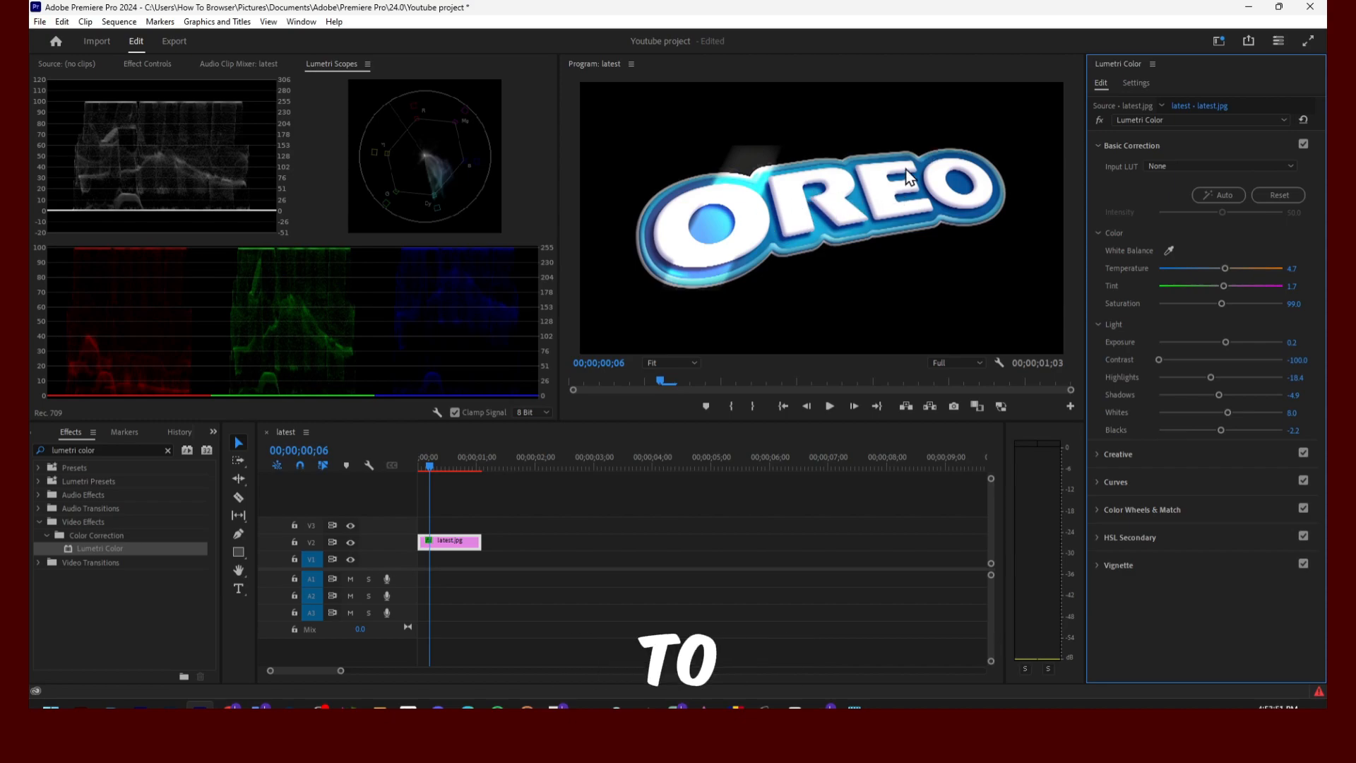
pyautogui.moveTo(1218, 394); pyautogui.dragTo(1144, 405)
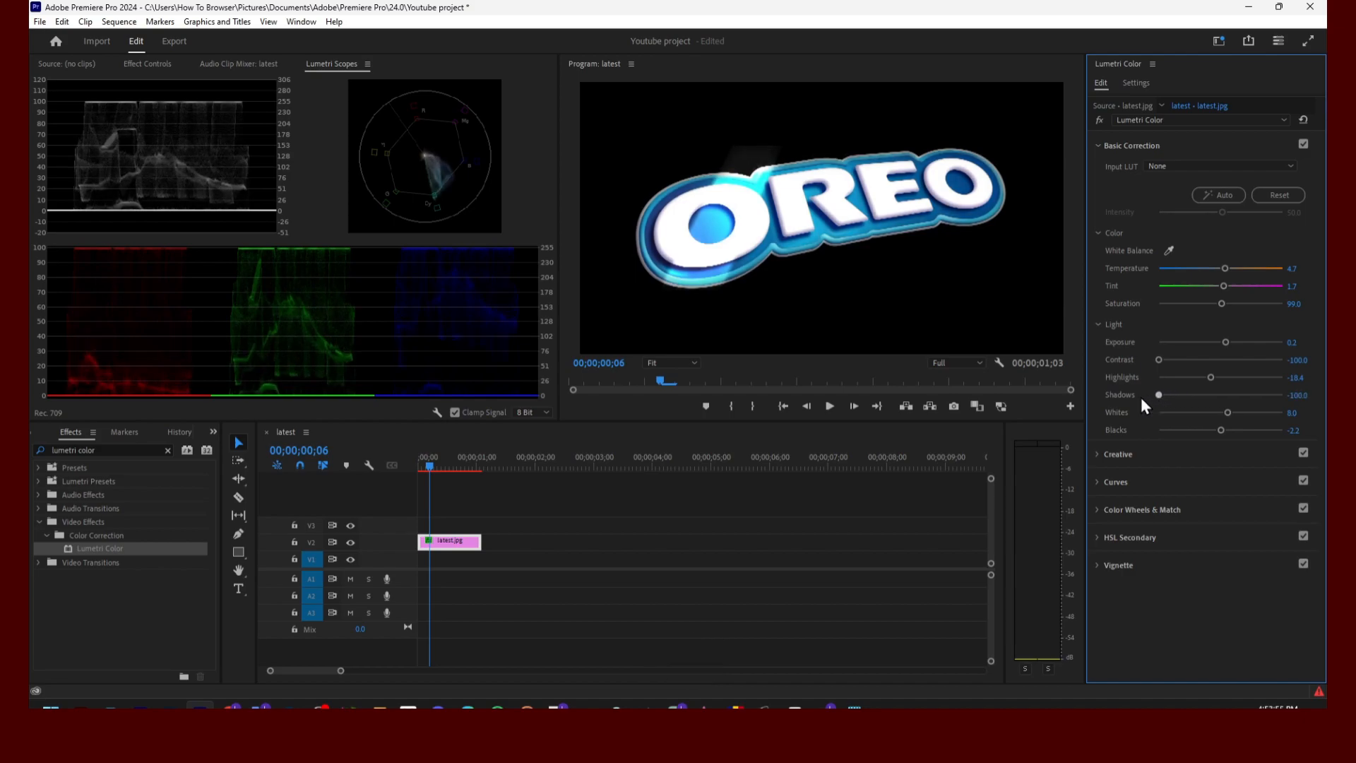
pyautogui.moveTo(1227, 412)
pyautogui.mouseDown()
pyautogui.moveTo(1281, 414)
pyautogui.moveTo(1231, 416)
pyautogui.mouseUp()
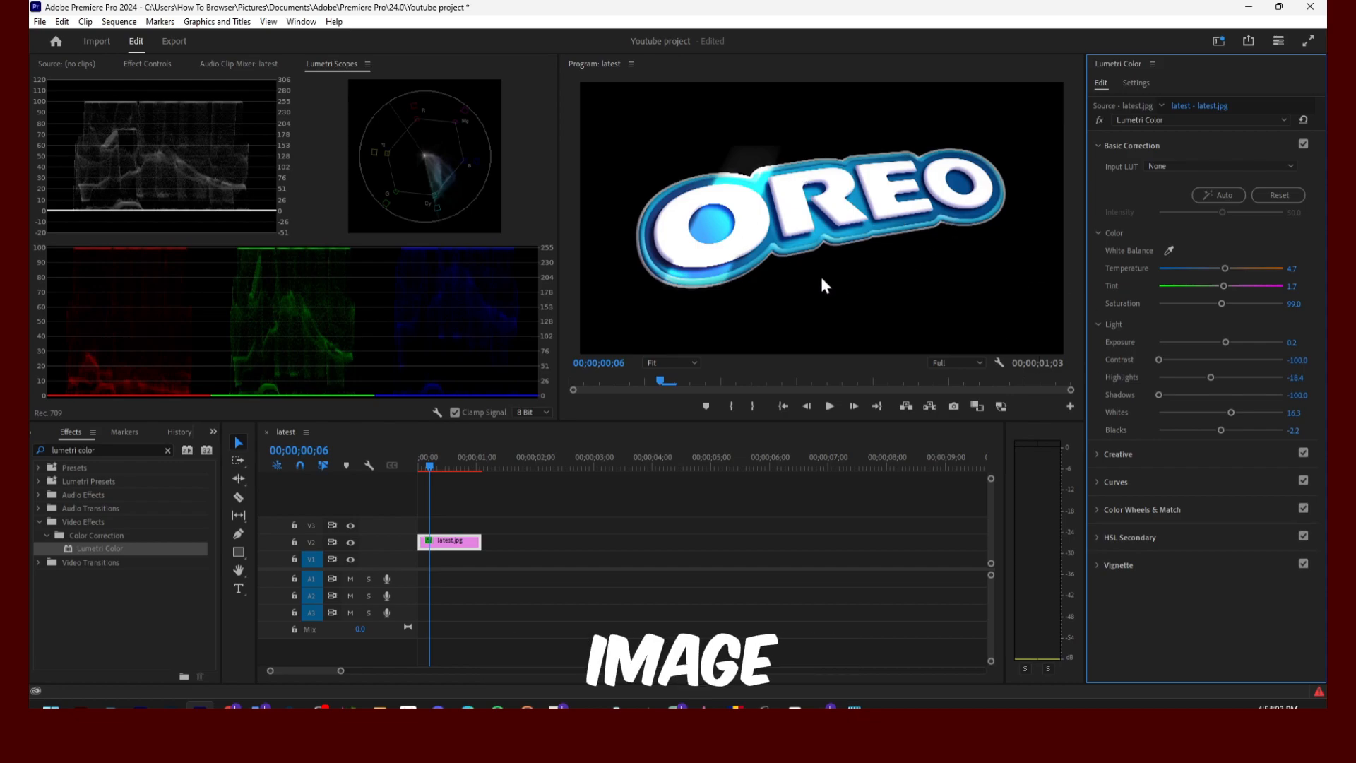
# Step: Search the effects library for "shape" and select the S_Shape effect
pyautogui.moveTo(129, 449); pyautogui.dragTo(36, 457)
pyautogui.write('shape')
pyautogui.click(124, 575)
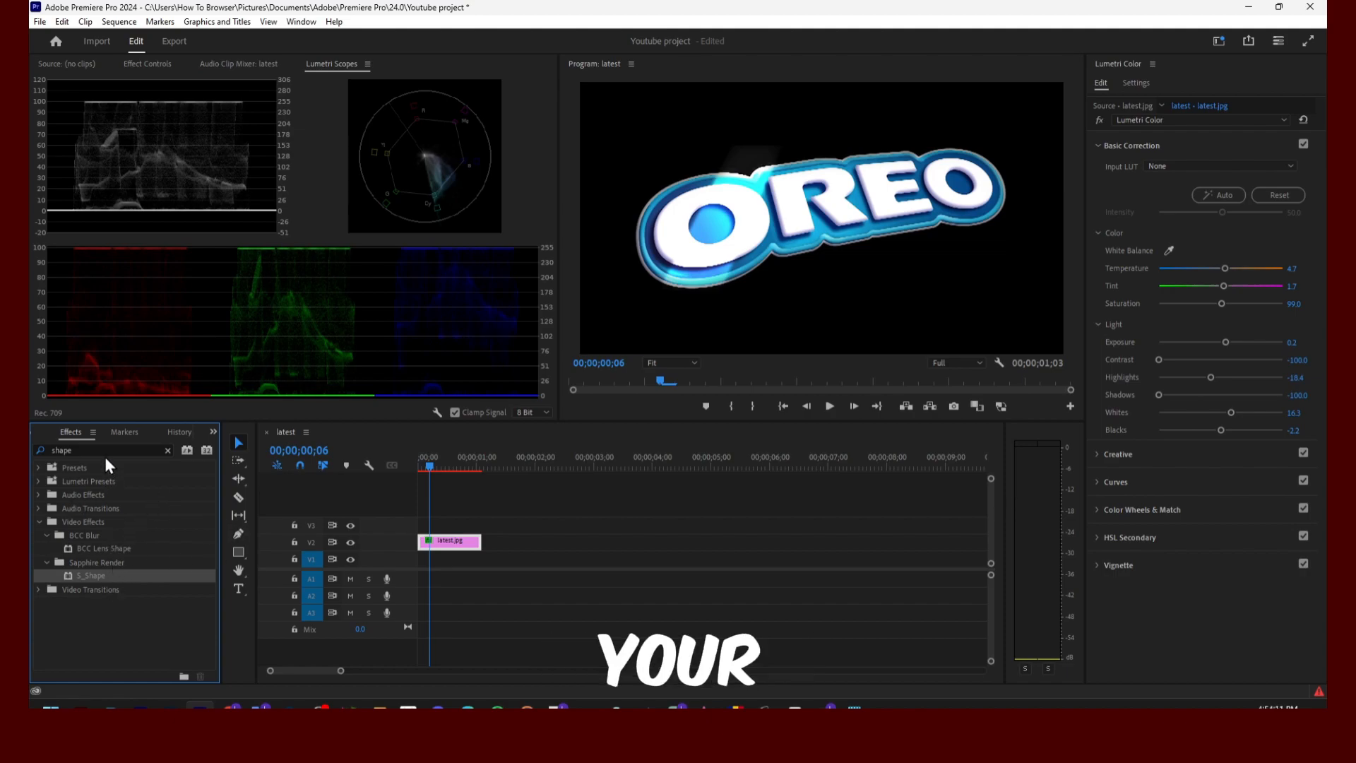
pyautogui.doubleClick(62, 450)
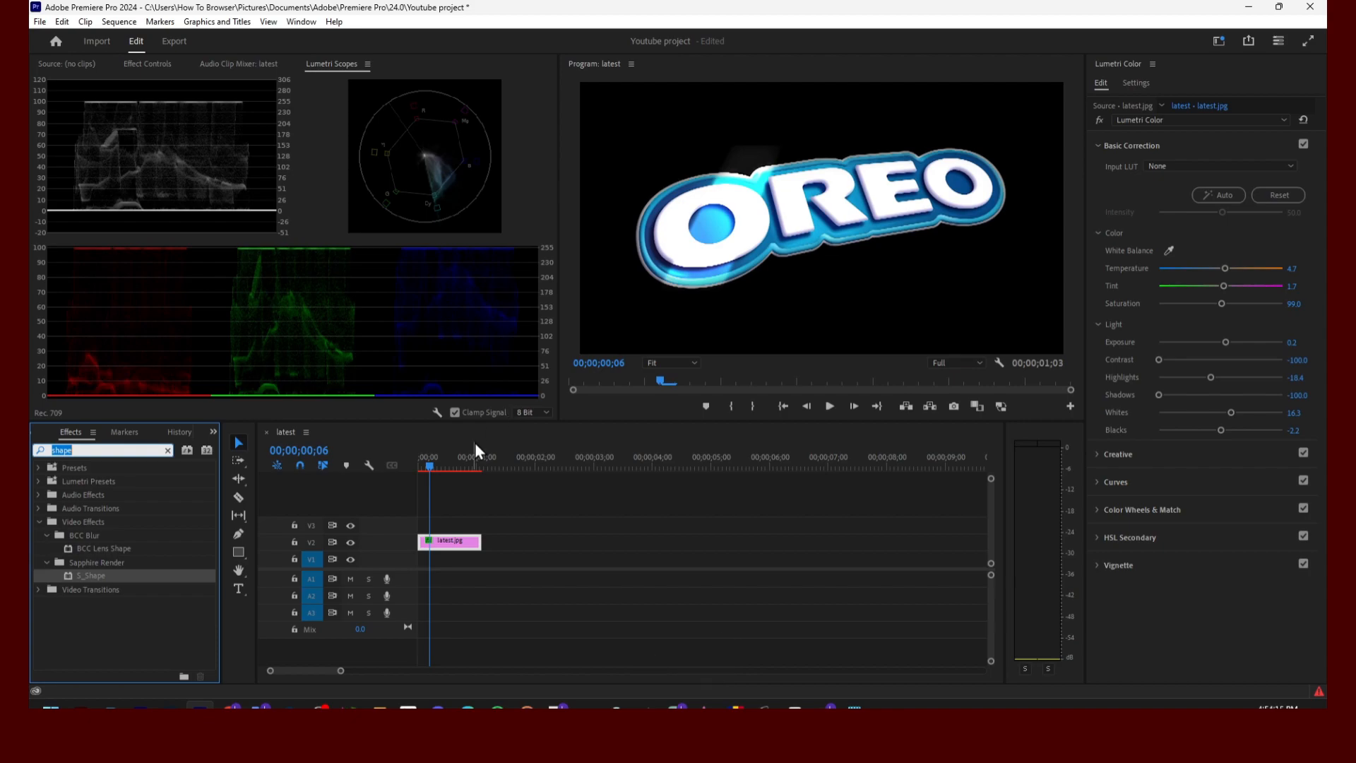
# Step: Copy the latest.jpg clip and insert six consecutive copies of it on the timeline from 00;00;00;09
pyautogui.moveTo(428, 467)
pyautogui.mouseDown()
pyautogui.moveTo(460, 468)
pyautogui.moveTo(436, 468)
pyautogui.mouseUp()
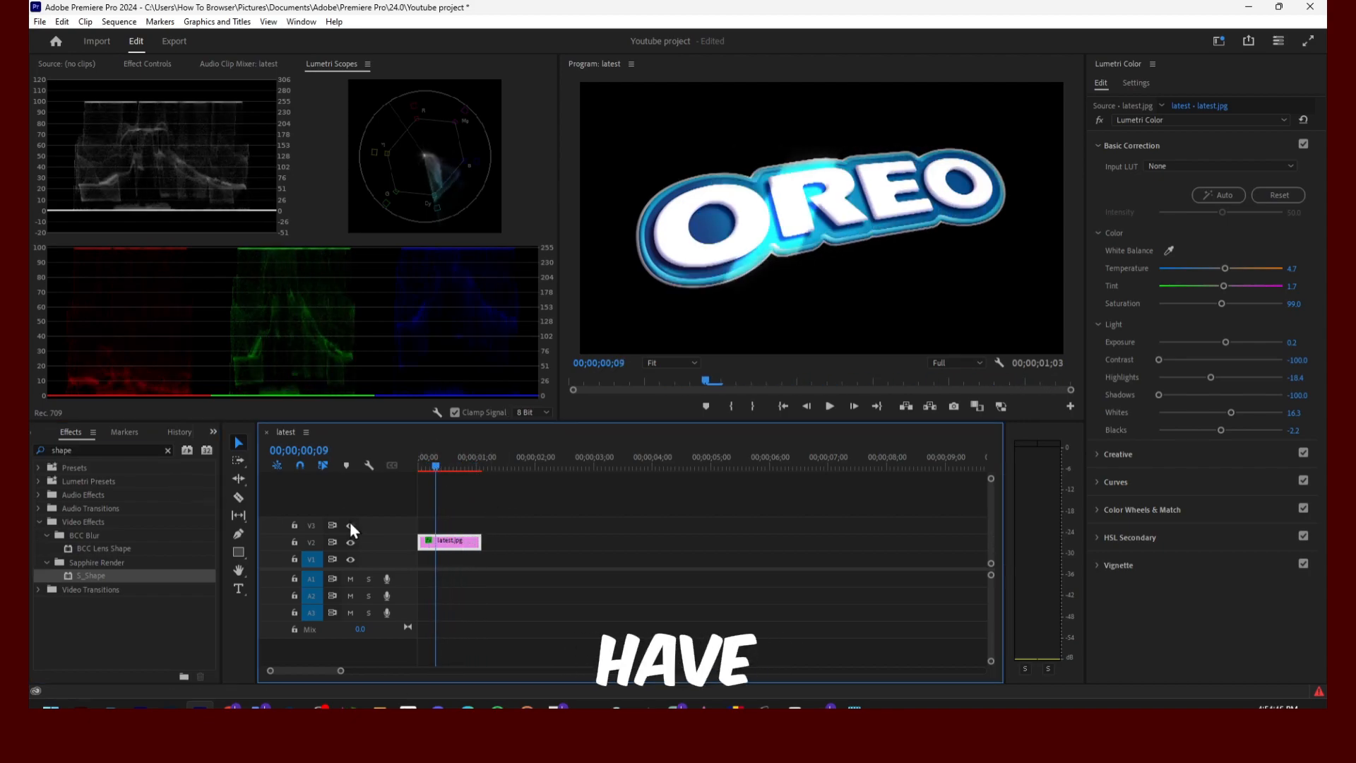
pyautogui.hotkey('ctrl', 'c')
pyautogui.hotkey('ctrl', 'shift', 'v')
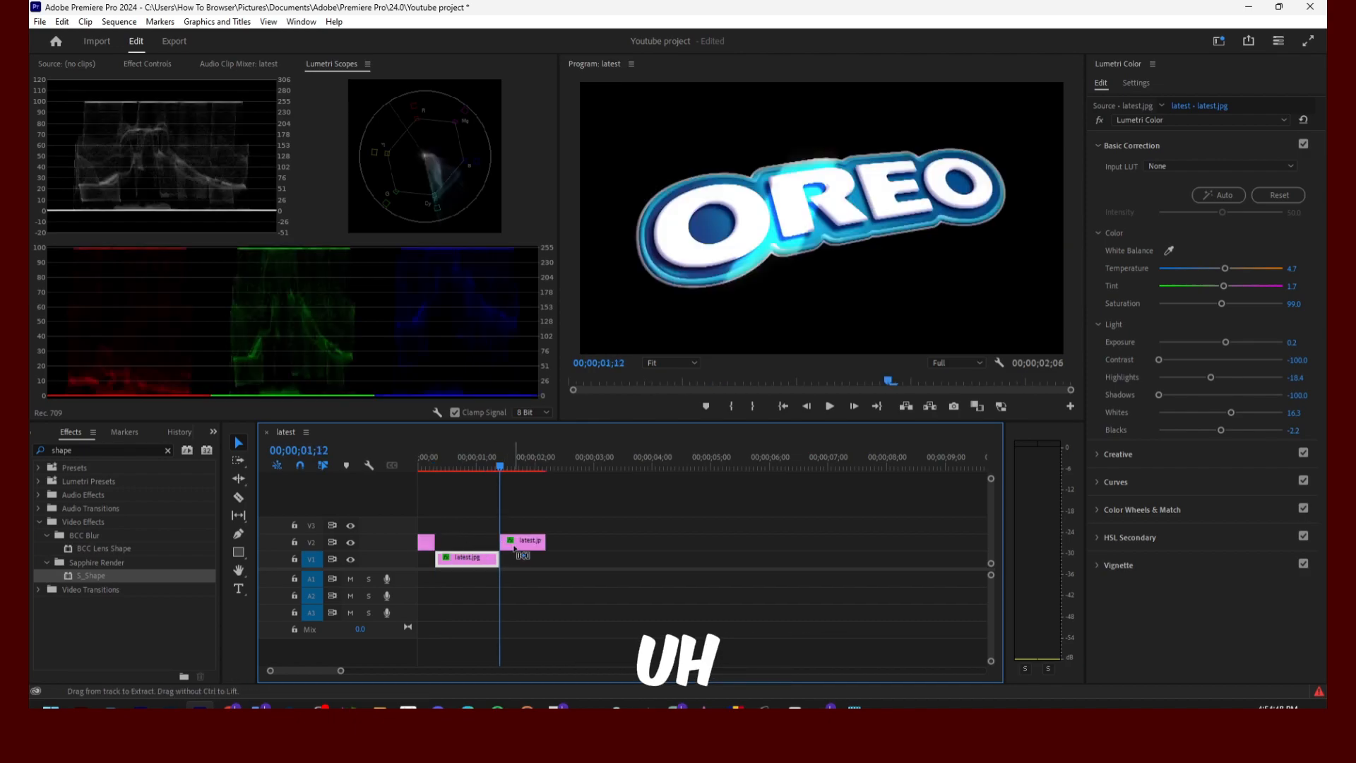
pyautogui.hotkey('ctrl', 'shift', 'v')
pyautogui.hotkey('ctrl', 'shift', 'v')
pyautogui.hotkey('ctrl', 'shift', 'v')
pyautogui.hotkey('ctrl', 'shift', 'v')
pyautogui.hotkey('ctrl', 'shift', 'v')
# Step: Mark in and out points on the timeline around a section ending just past four seconds
pyautogui.moveTo(753, 467); pyautogui.dragTo(536, 474)
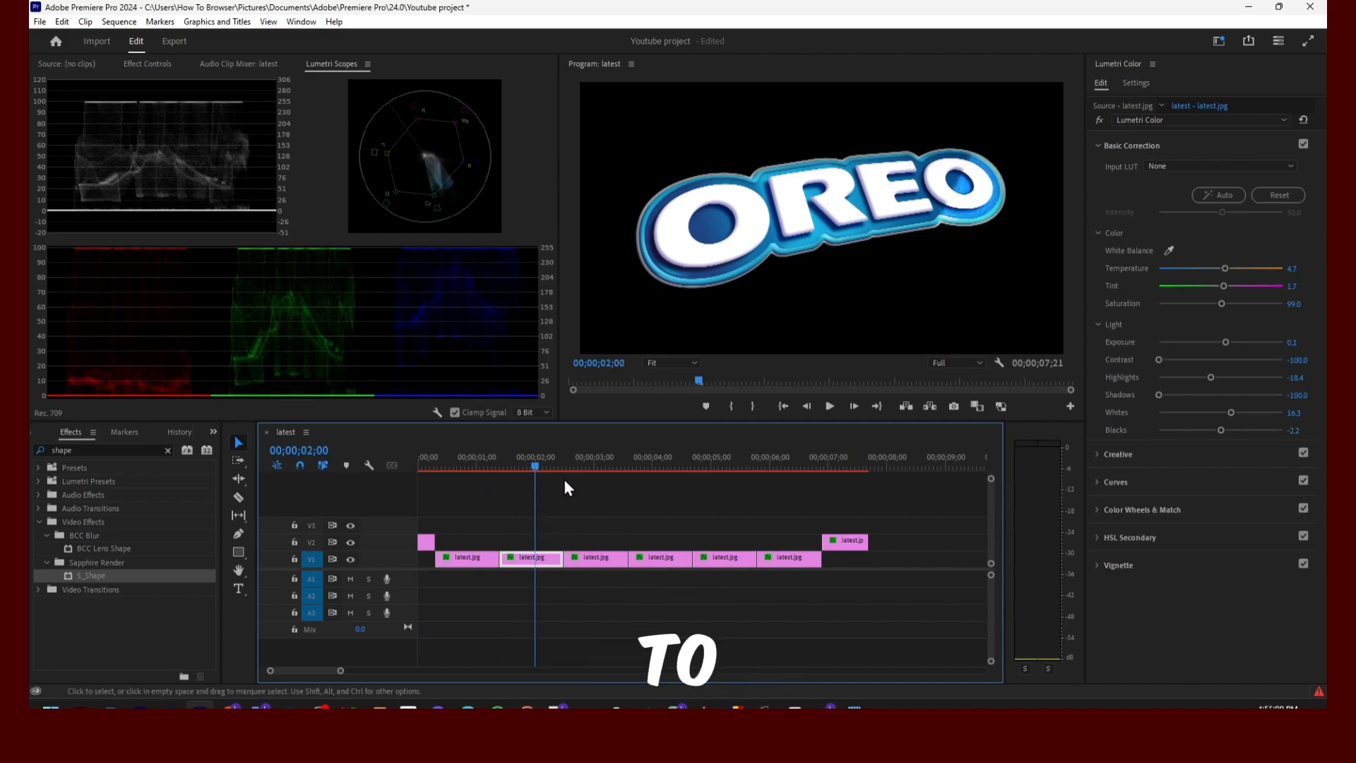
pyautogui.press('i')
pyautogui.moveTo(543, 472)
pyautogui.mouseDown()
pyautogui.moveTo(634, 470)
pyautogui.moveTo(537, 470)
pyautogui.moveTo(621, 449)
pyautogui.moveTo(498, 469)
pyautogui.moveTo(660, 456)
pyautogui.mouseUp()
pyautogui.press('o')
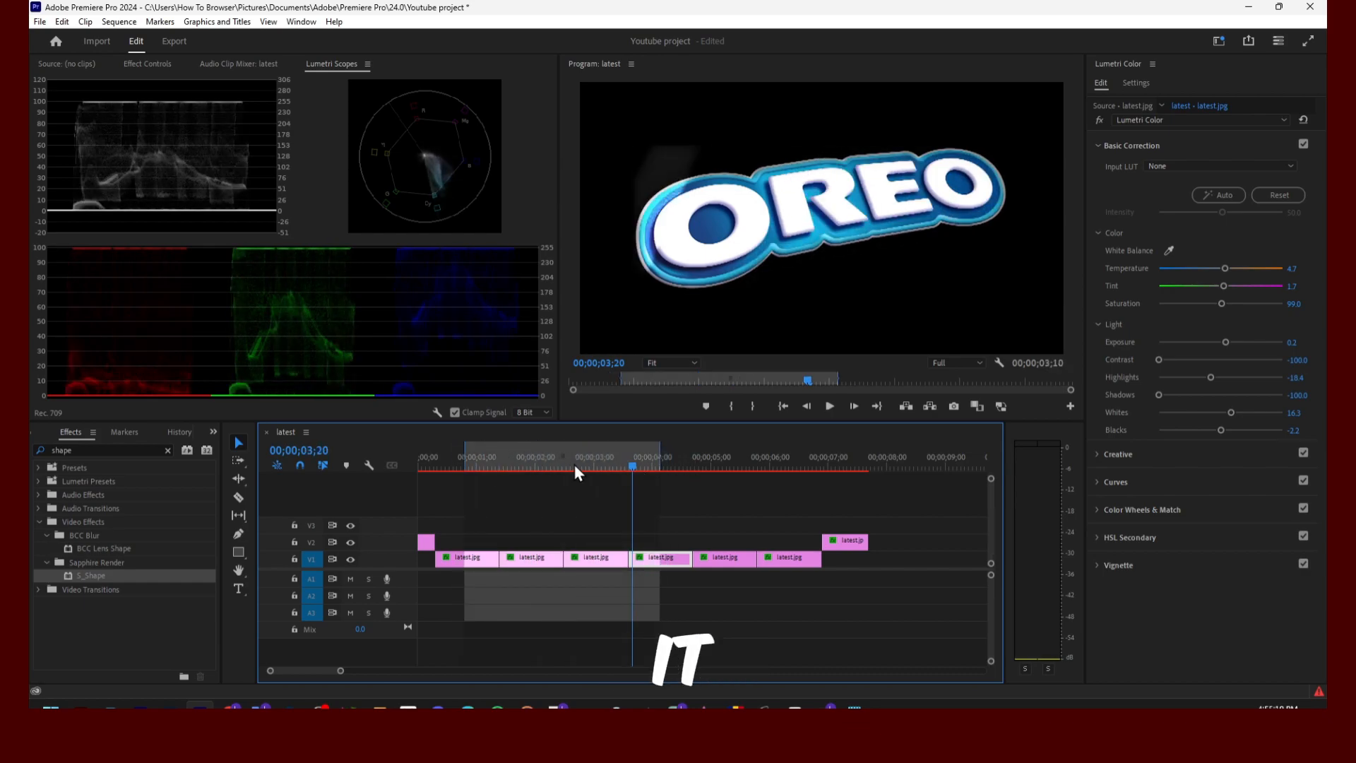
# Step: Re-mark the in and out points to cover the section from just past two seconds to about four seconds
pyautogui.moveTo(464, 454)
pyautogui.mouseDown()
pyautogui.moveTo(647, 464)
pyautogui.moveTo(577, 451)
pyautogui.moveTo(609, 452)
pyautogui.mouseUp()
pyautogui.click(538, 466)
pyautogui.press('i')
pyautogui.press('o')
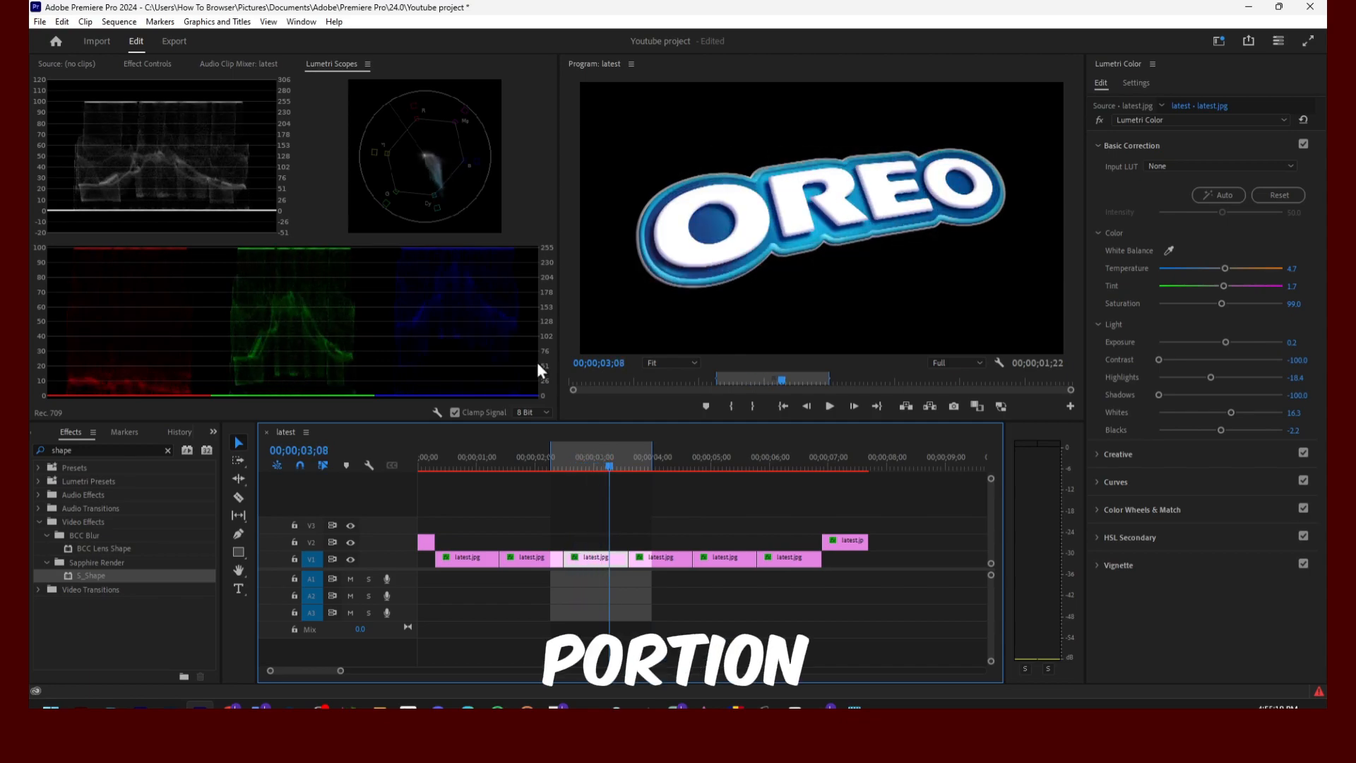
# Step: Open the export settings and check the sequence in the preview back to 00;00;02;04
pyautogui.click(174, 42)
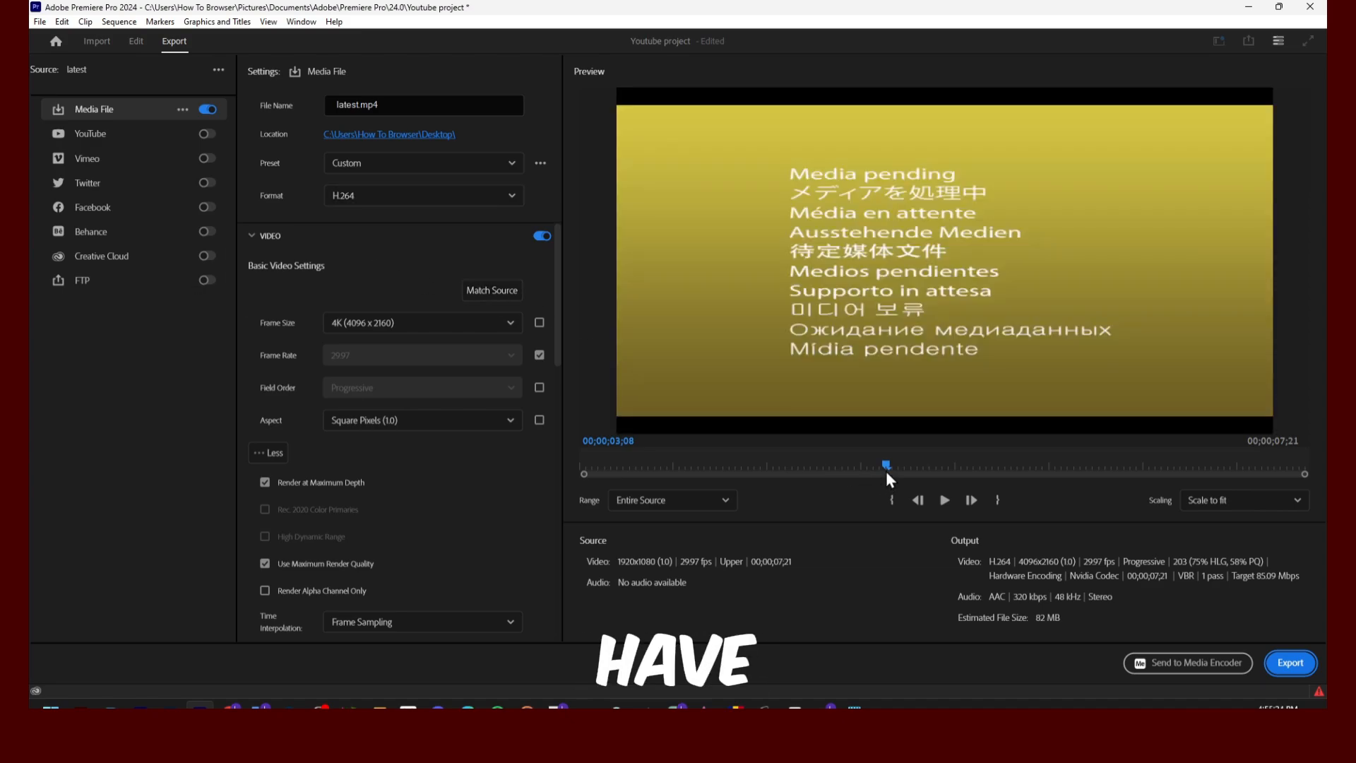
pyautogui.click(829, 467)
pyautogui.click(778, 466)
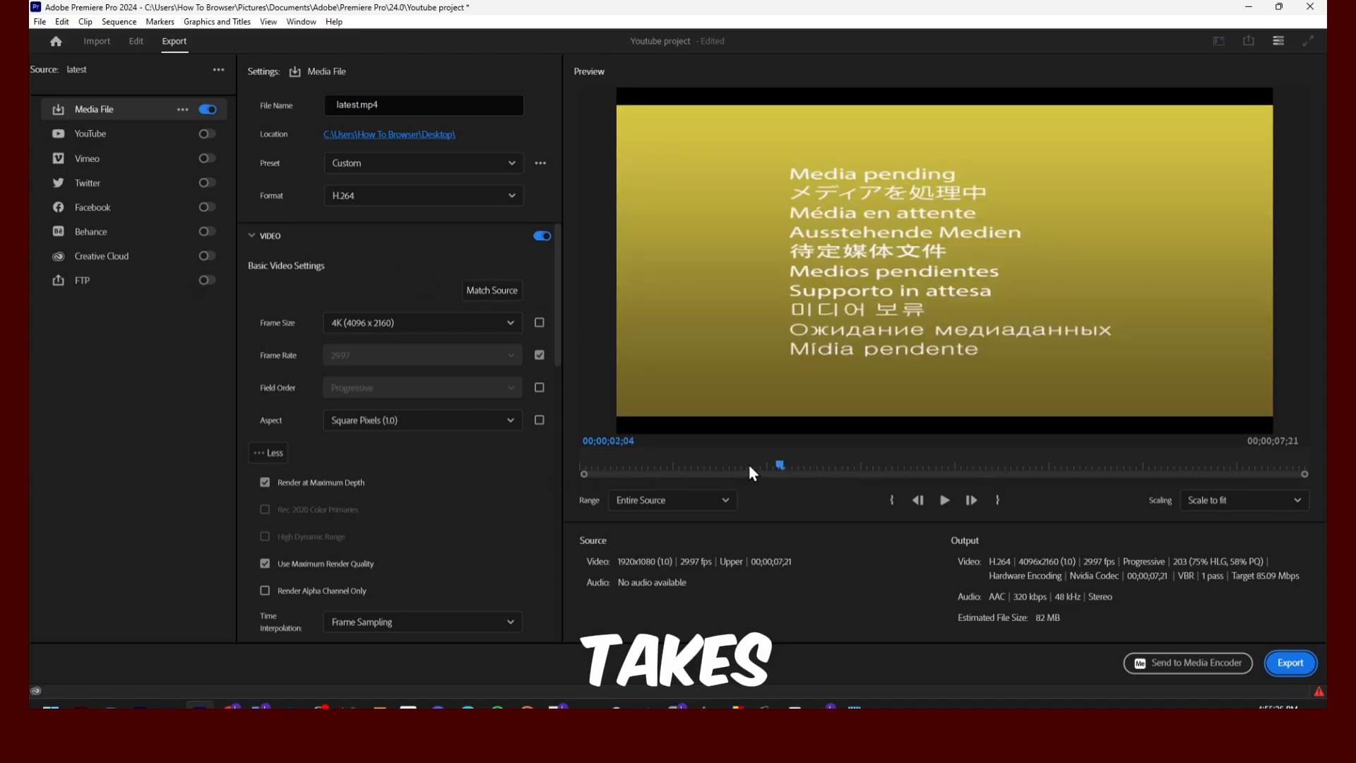
# Step: Check the export preview up to 00;00;05;13 and return to editing the sequence
pyautogui.moveTo(802, 481); pyautogui.dragTo(1093, 474)
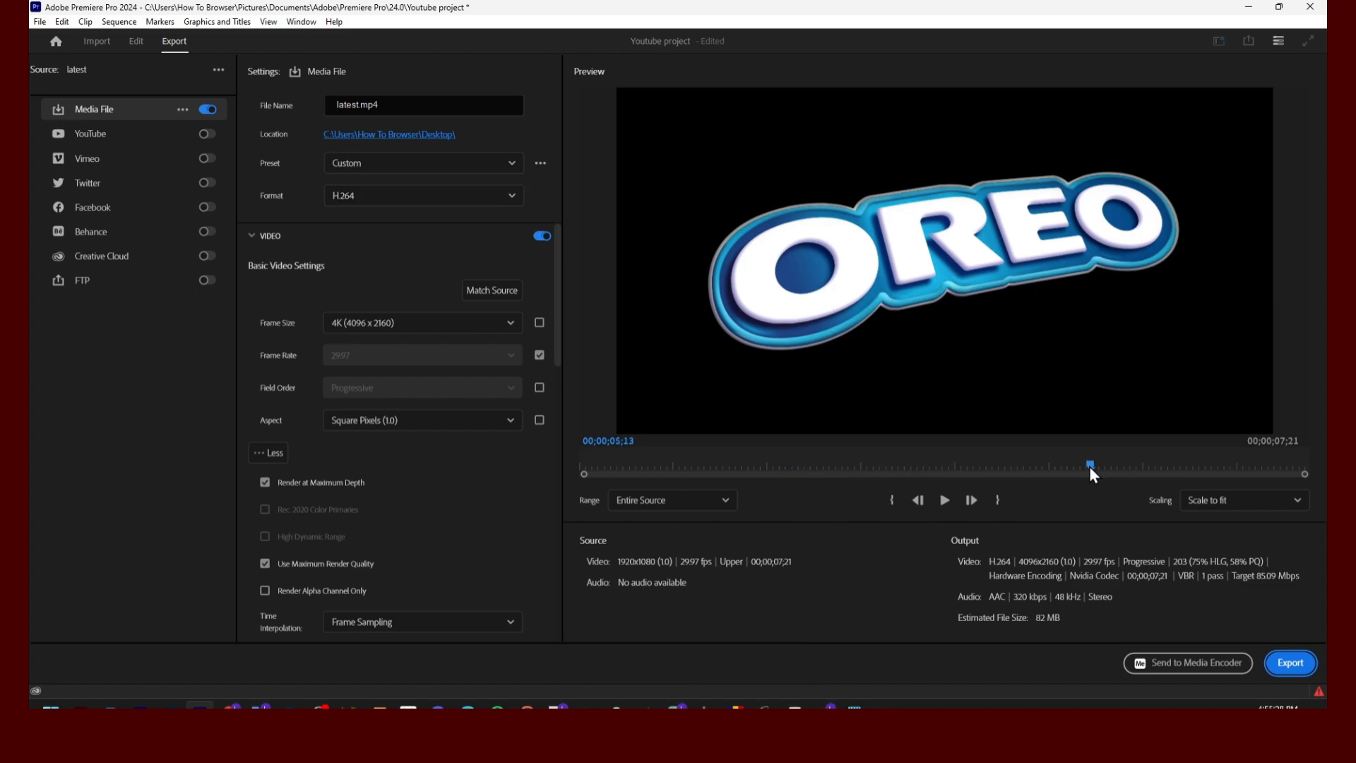
pyautogui.click(139, 44)
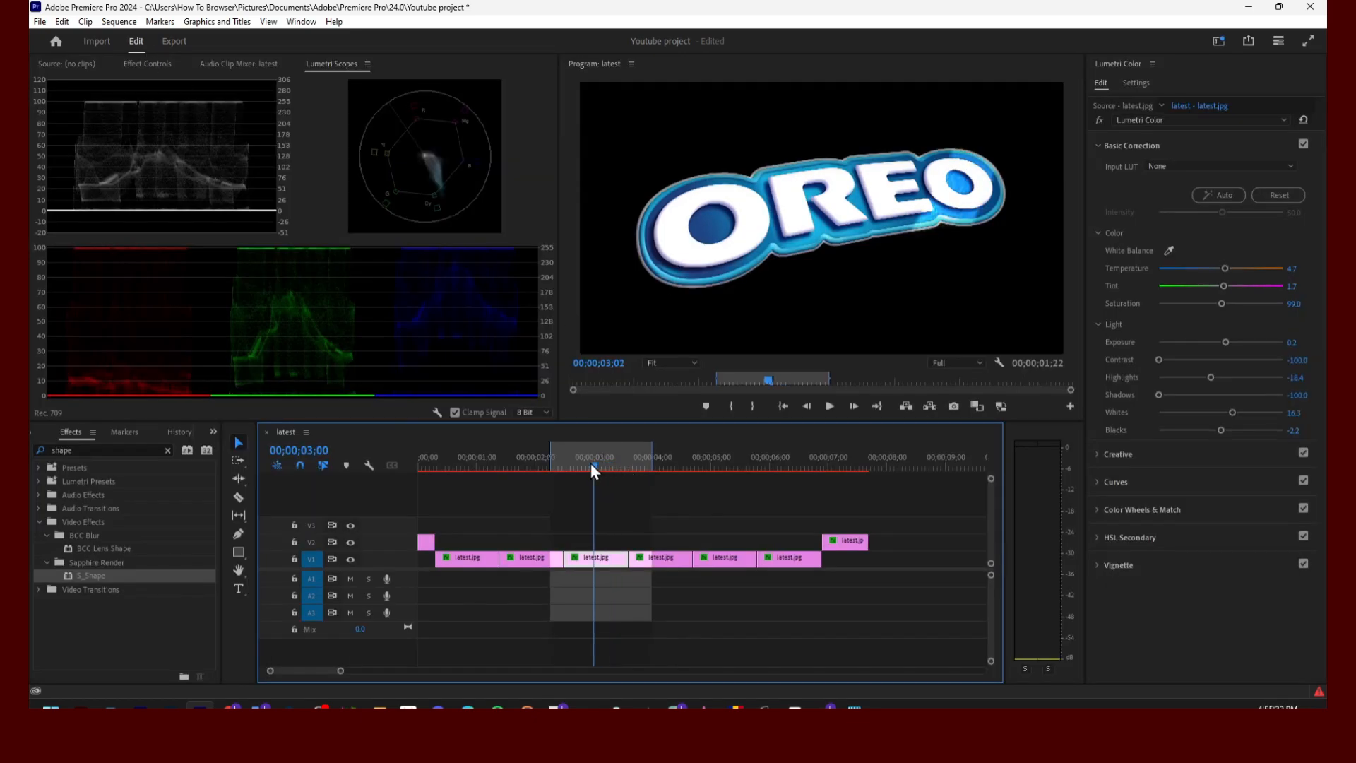
# Step: Render the timeline section between the in and out points, and scrub the playhead back to 00;00;01;24
pyautogui.click(89, 23)
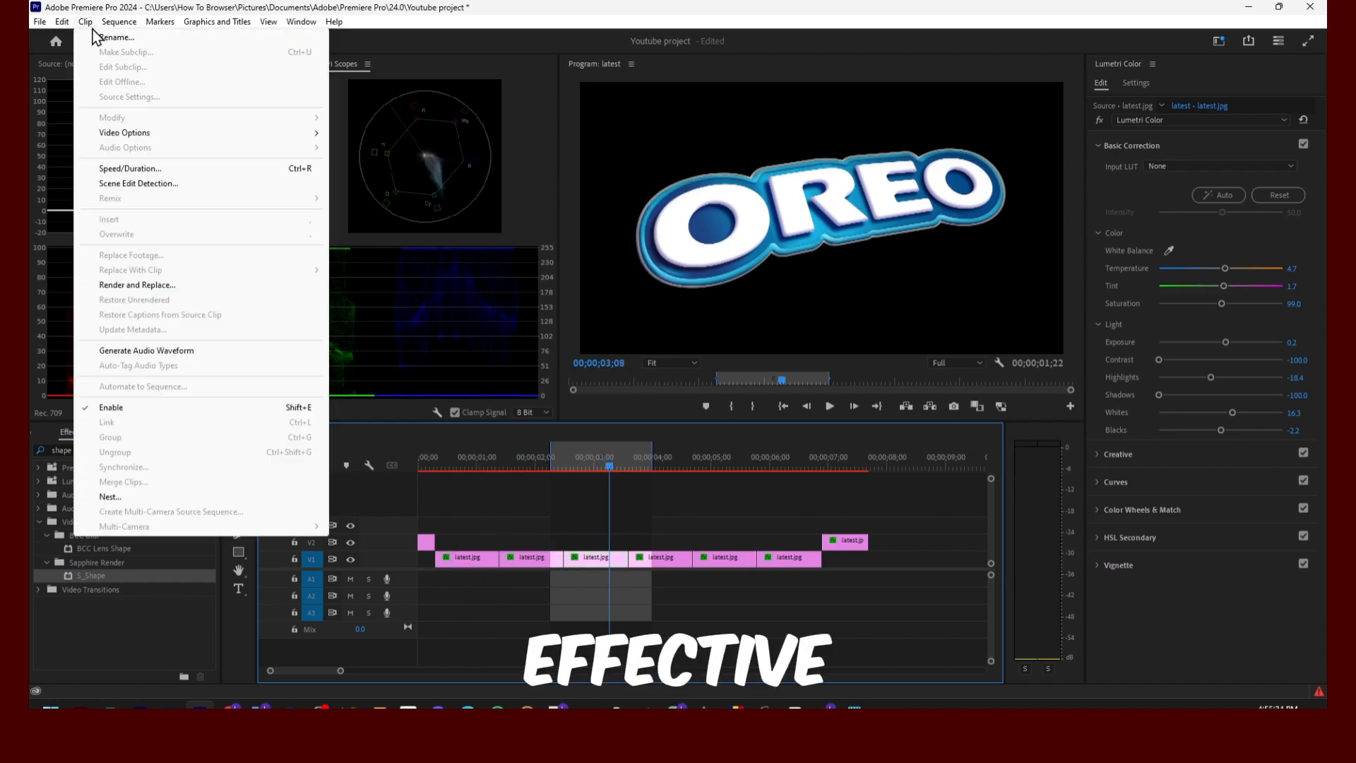
pyautogui.moveTo(127, 27)
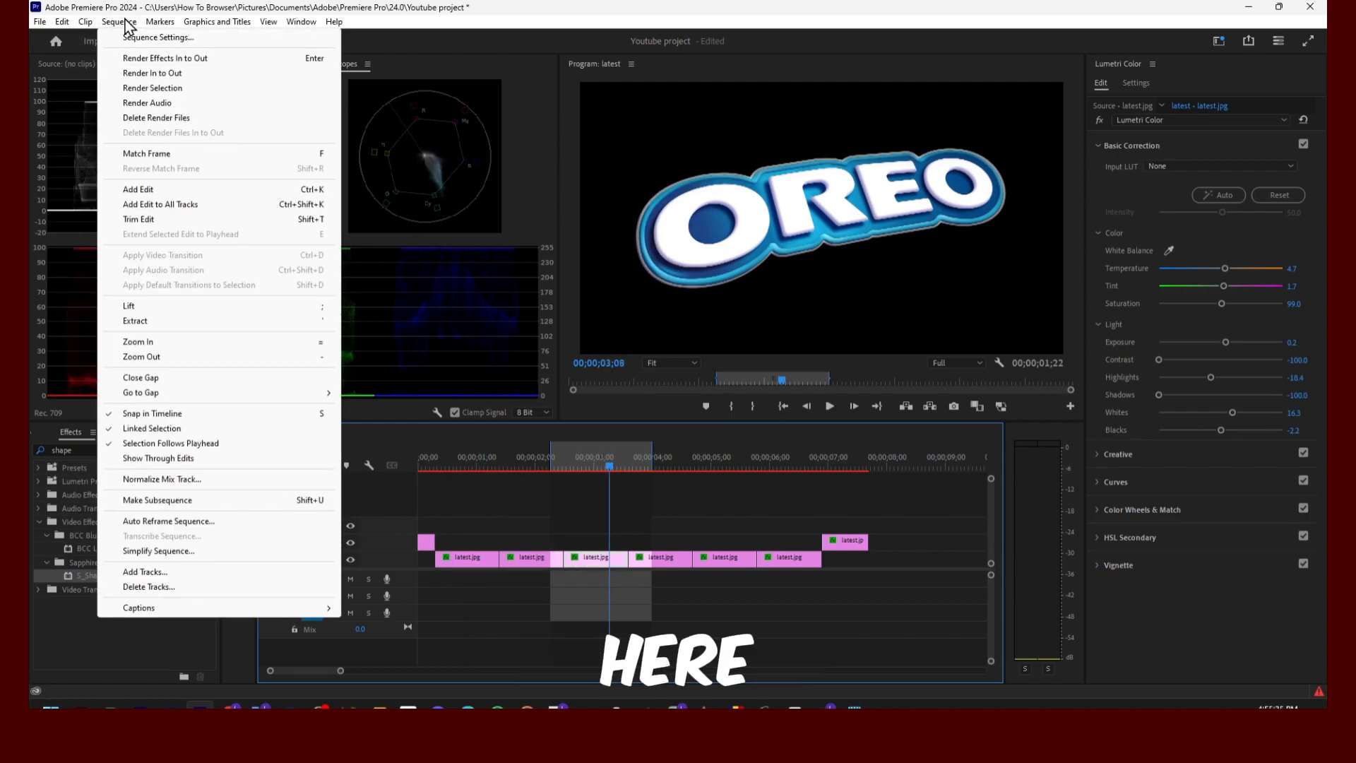
pyautogui.click(201, 73)
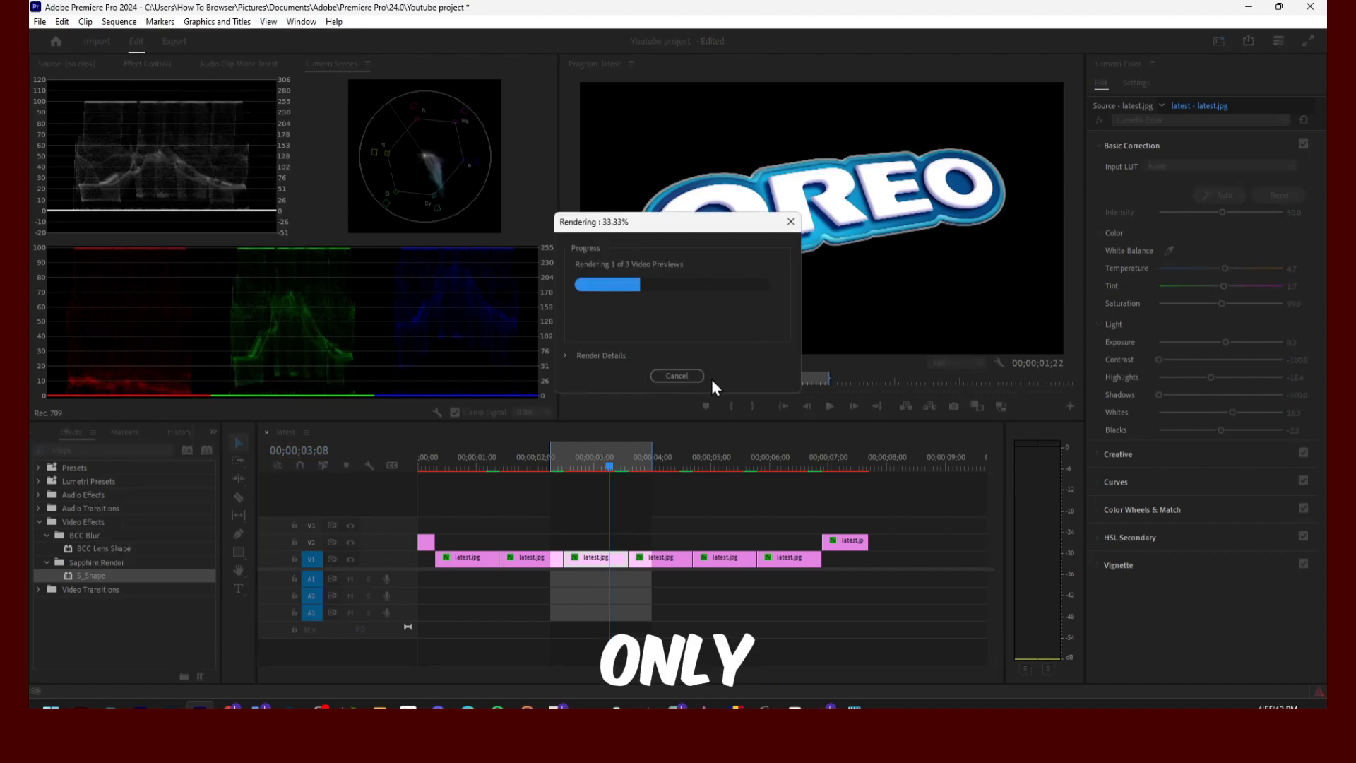
pyautogui.click(671, 374)
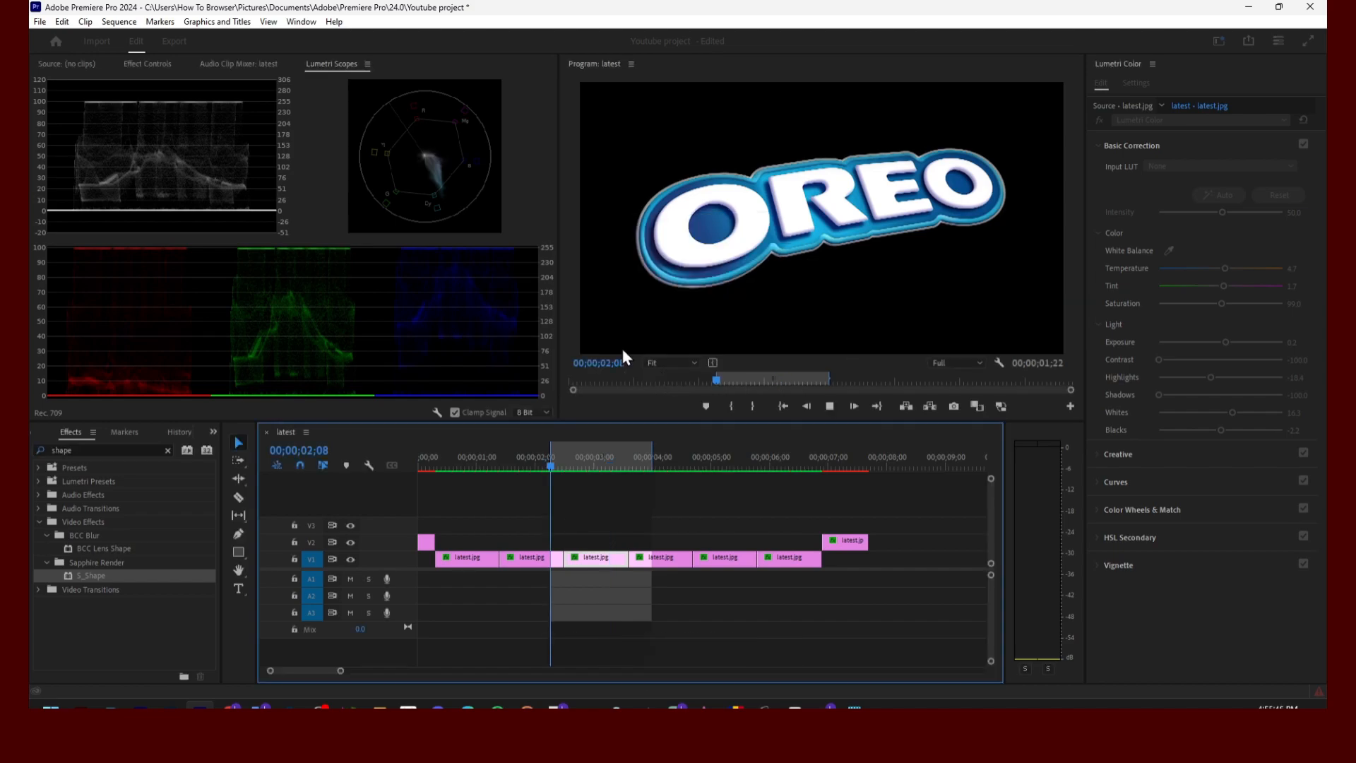
pyautogui.click(561, 466)
pyautogui.moveTo(565, 469); pyautogui.dragTo(523, 466)
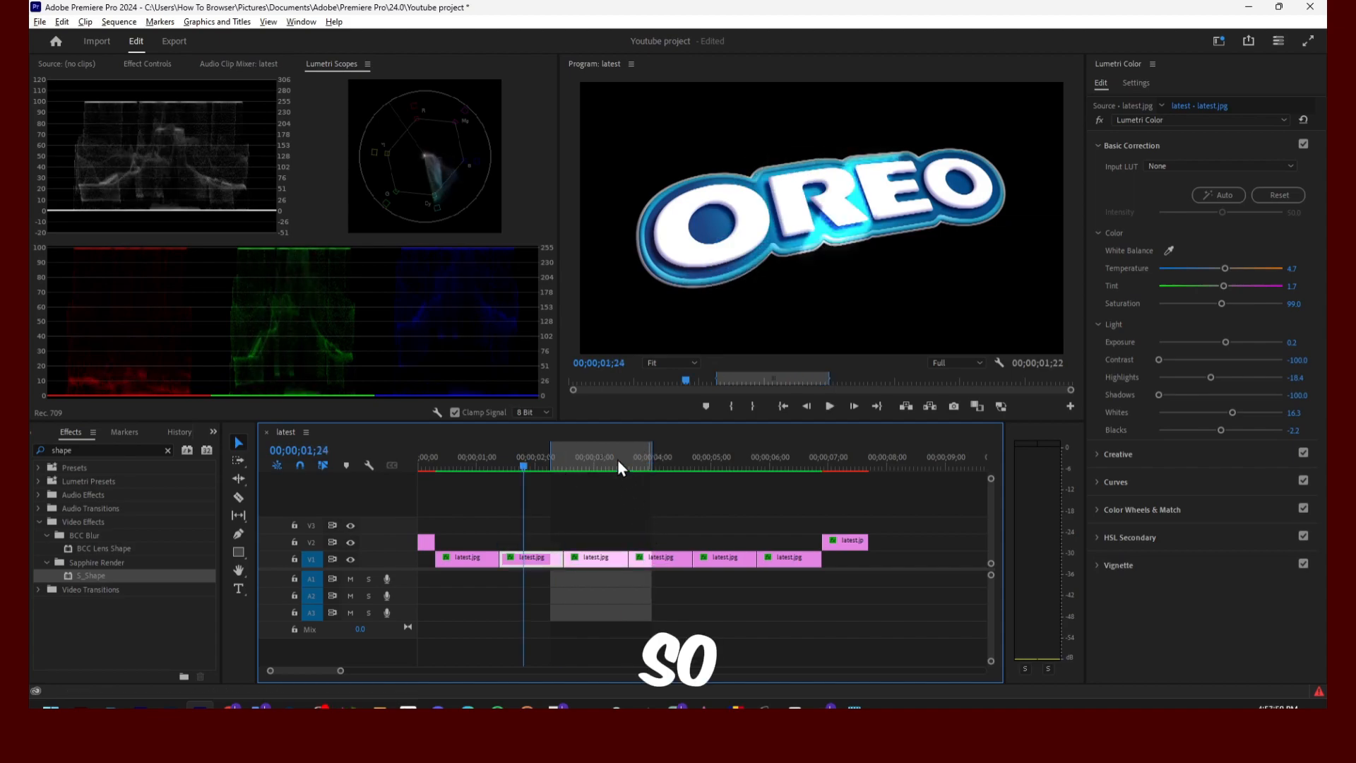